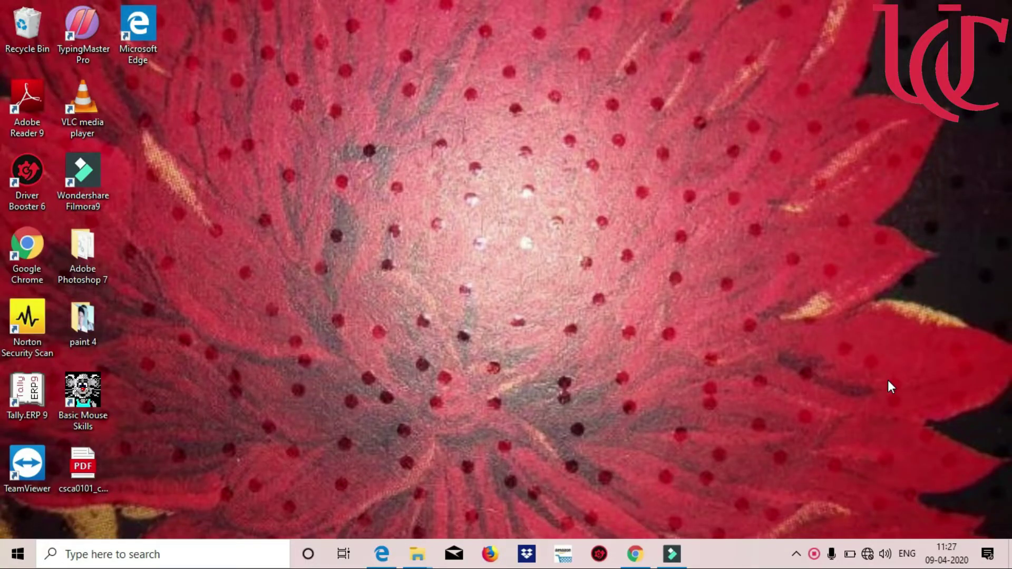
Launch Paint by running mspaint, and minimize its blank window
{"action": "key", "text": "super+r"}
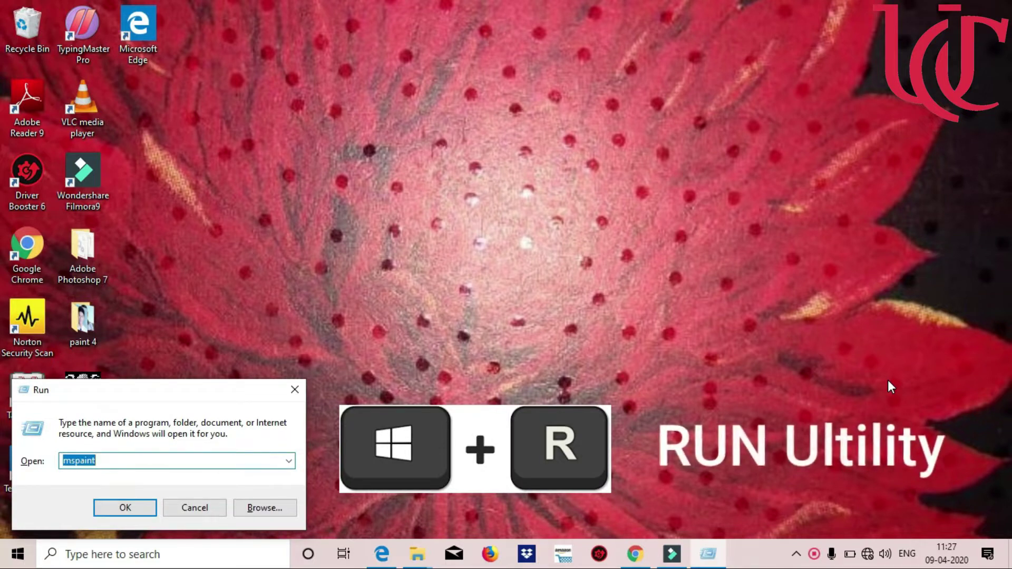
{"action": "left_click", "coordinate": [124, 505]}
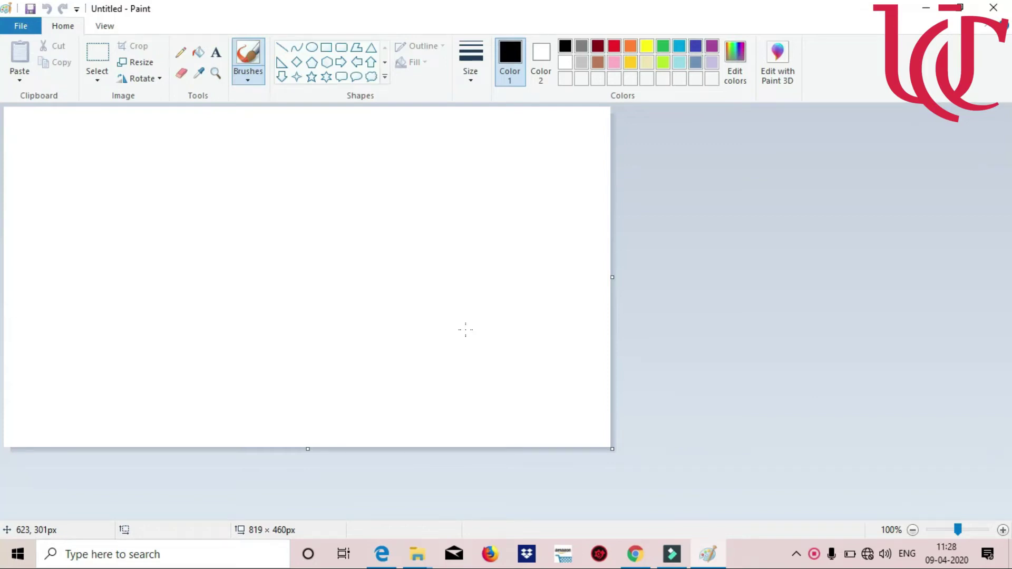
{"action": "left_click", "coordinate": [926, 8]}
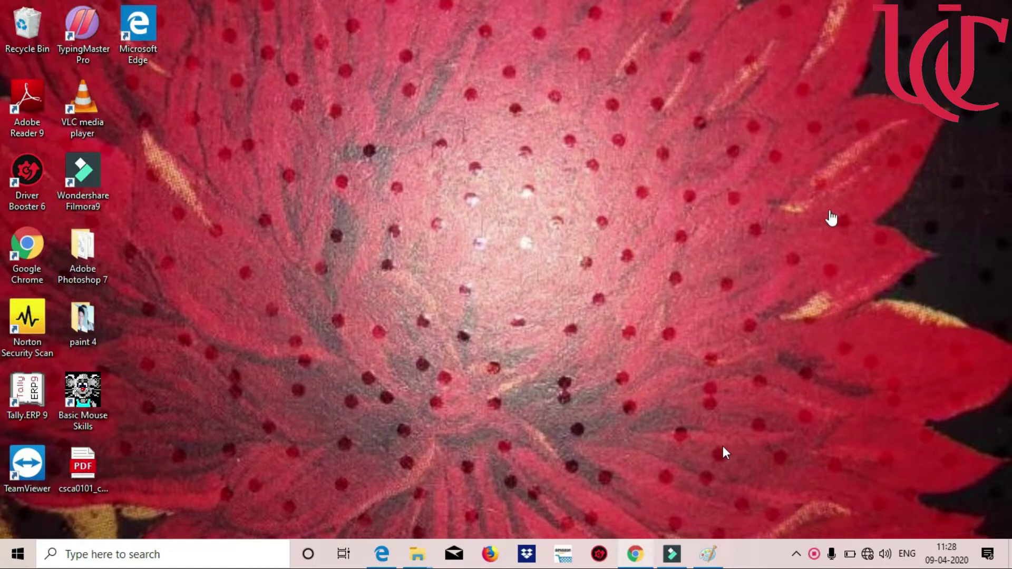
Switch to WhatsApp Web in Chrome to save the portrait of the person in the blue jacket, and open the desktop folder paint 4
{"action": "key", "text": "alt+Tab"}
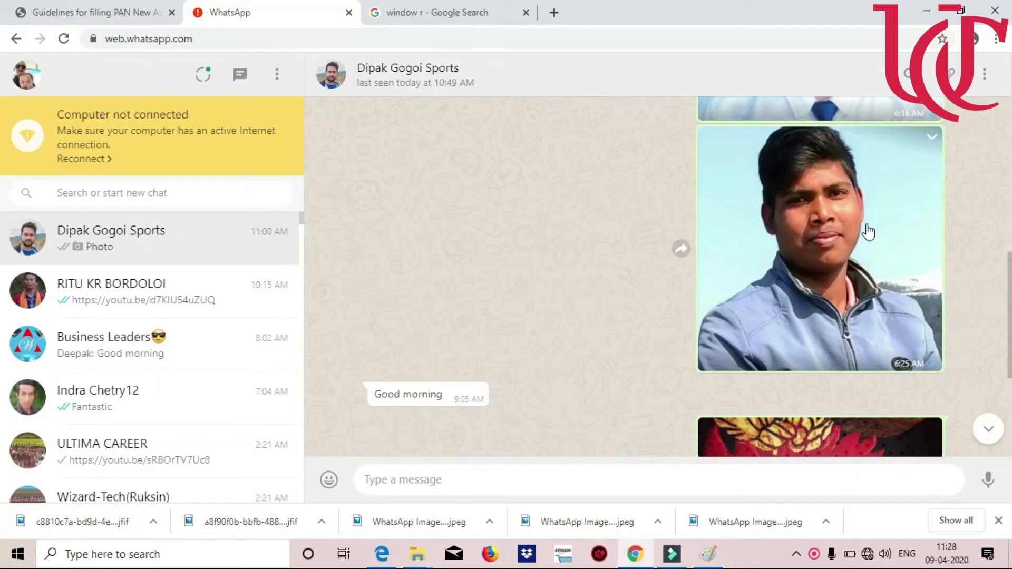
{"action": "right_click", "coordinate": [832, 215]}
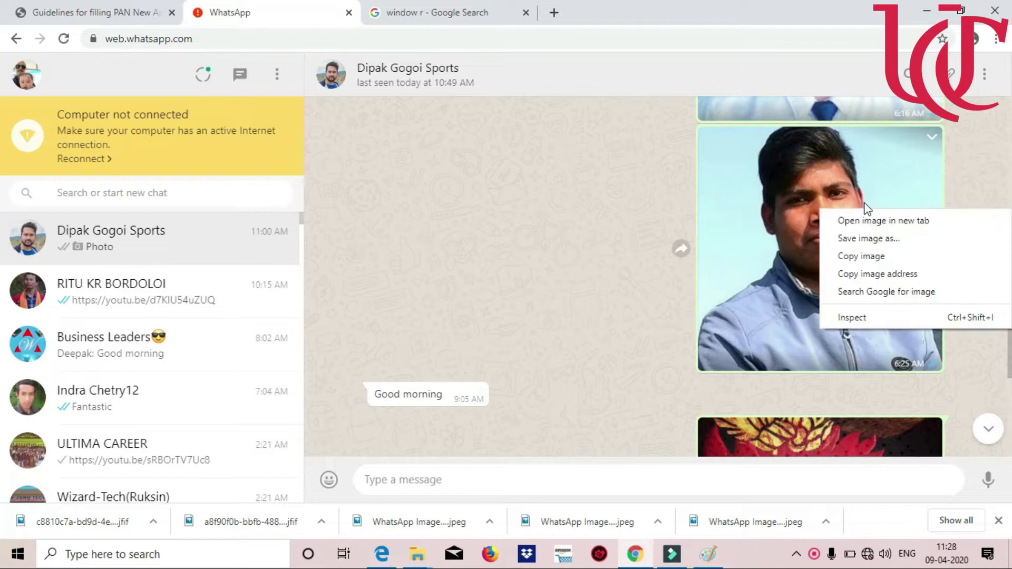
{"action": "left_click", "coordinate": [878, 237]}
{"action": "left_click", "coordinate": [174, 126]}
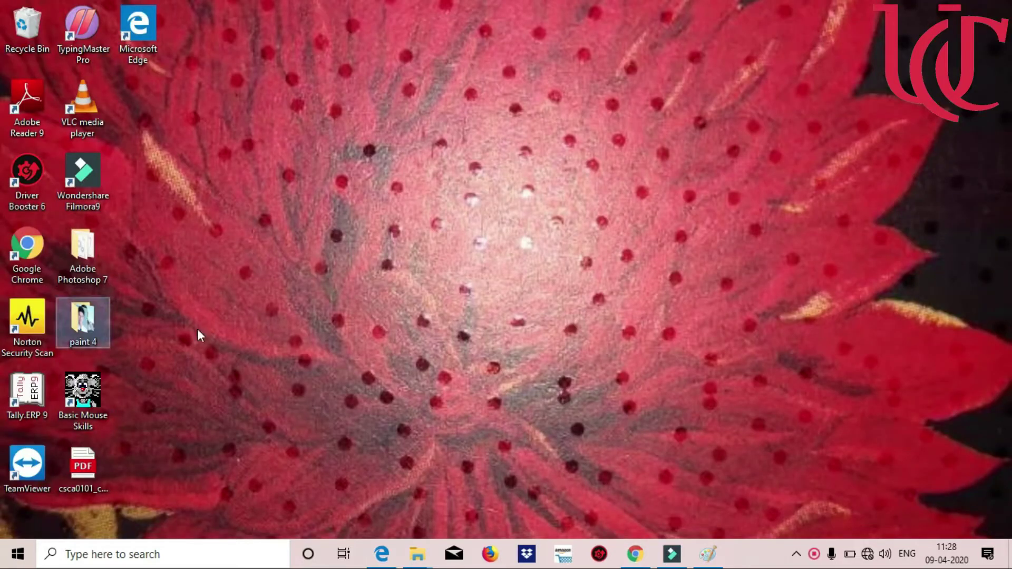
{"action": "key", "text": "Return"}
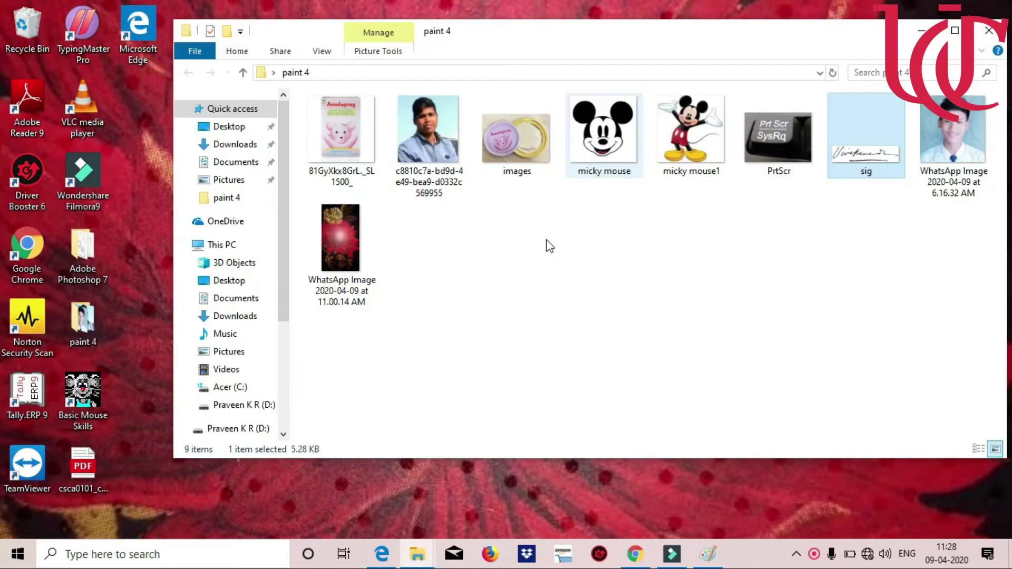
Try to open the c8810c7a-bd9d-4e49-bea9-d0332c569955 photo with Adobe Photoshop
{"action": "left_click", "coordinate": [430, 161]}
{"action": "right_click", "coordinate": [429, 157]}
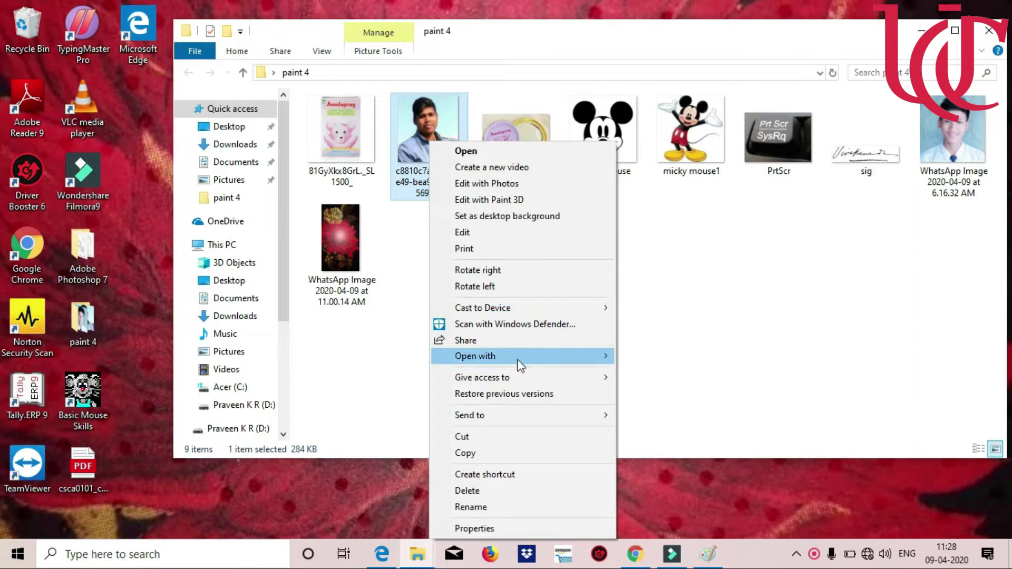
{"action": "mouse_move", "coordinate": [521, 365]}
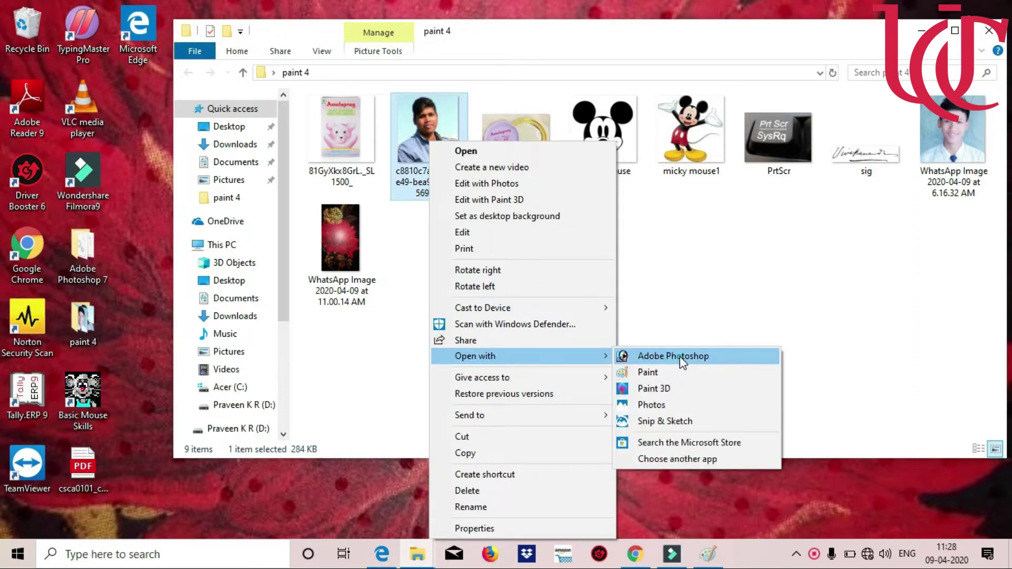
{"action": "left_click", "coordinate": [681, 356]}
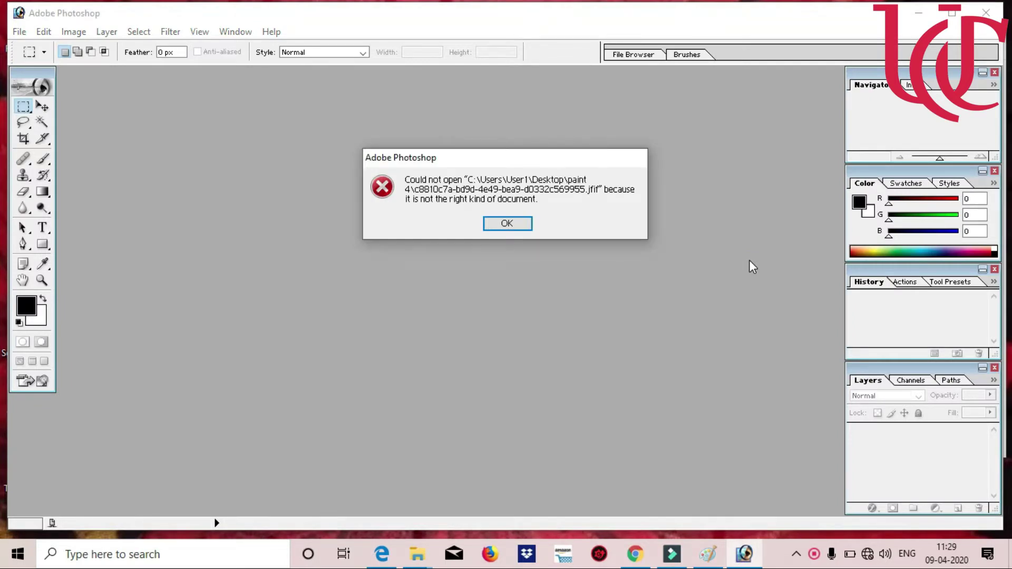
{"action": "key", "text": "super+plus"}
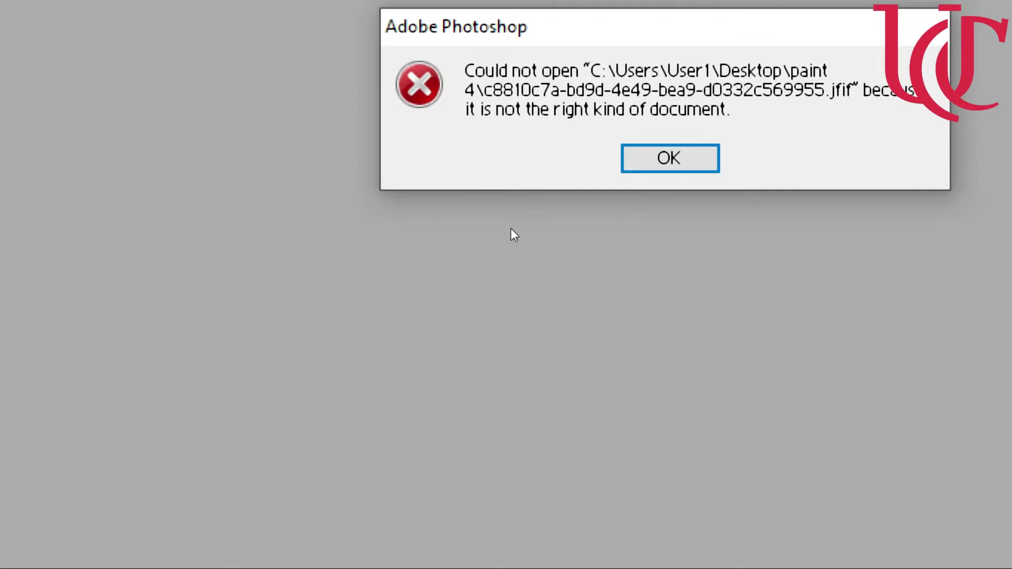
{"action": "key", "text": "Return"}
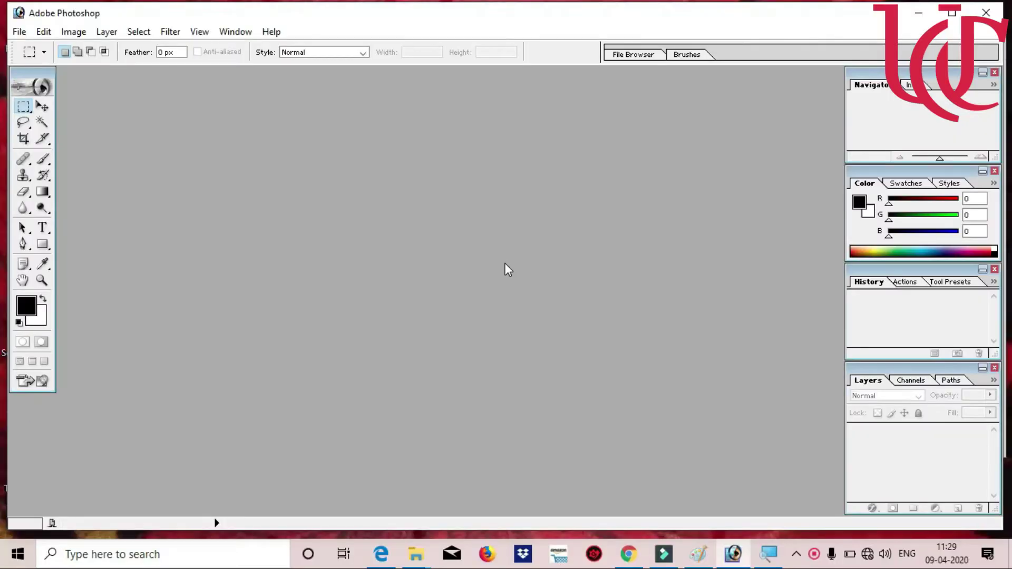
{"action": "left_click", "coordinate": [926, 20]}
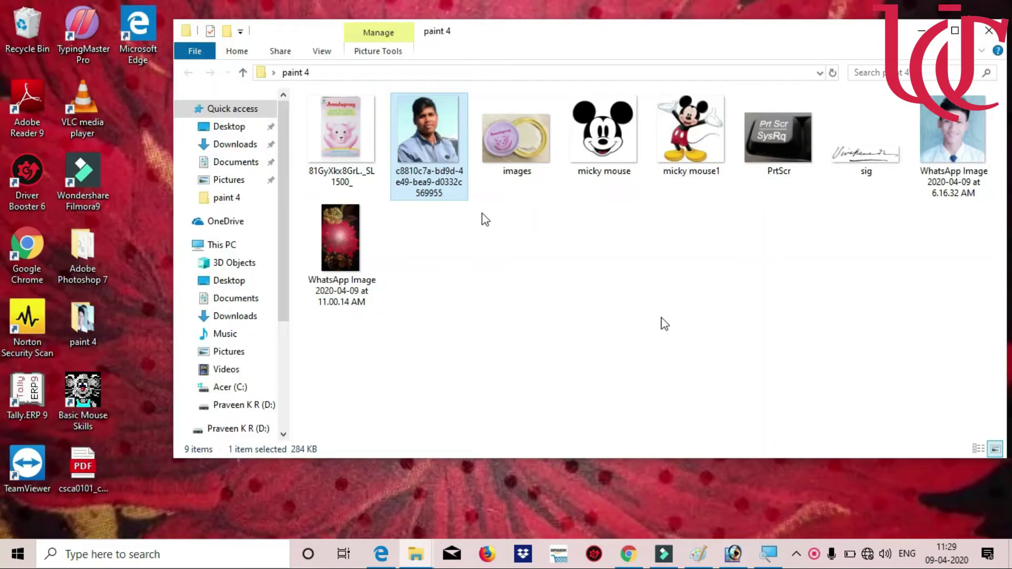
Open the c8810c7a-bd9d-4e49-bea9-d0332c569955 photo with Paint
{"action": "right_click", "coordinate": [431, 144]}
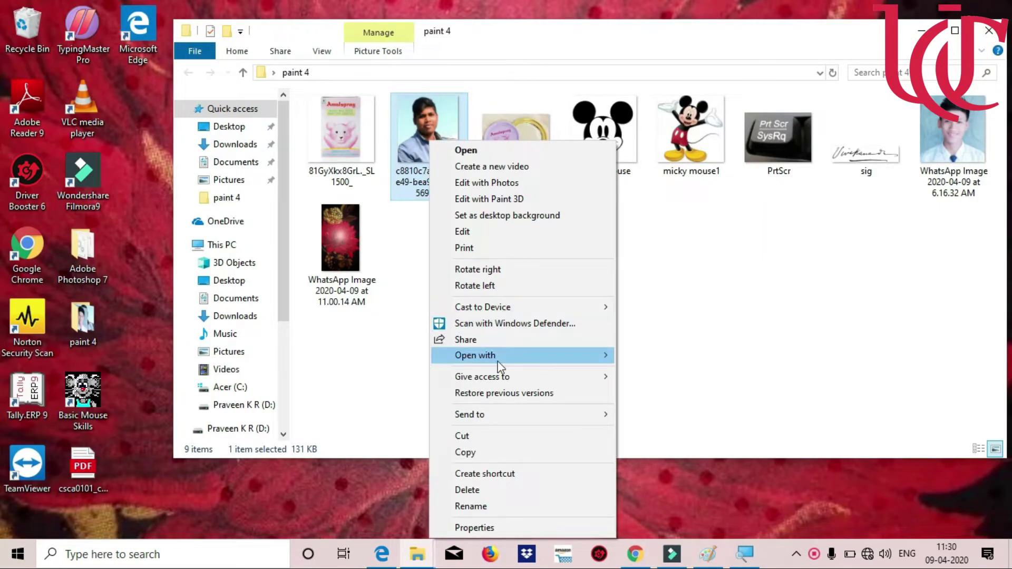
{"action": "mouse_move", "coordinate": [501, 366]}
{"action": "left_click", "coordinate": [651, 372]}
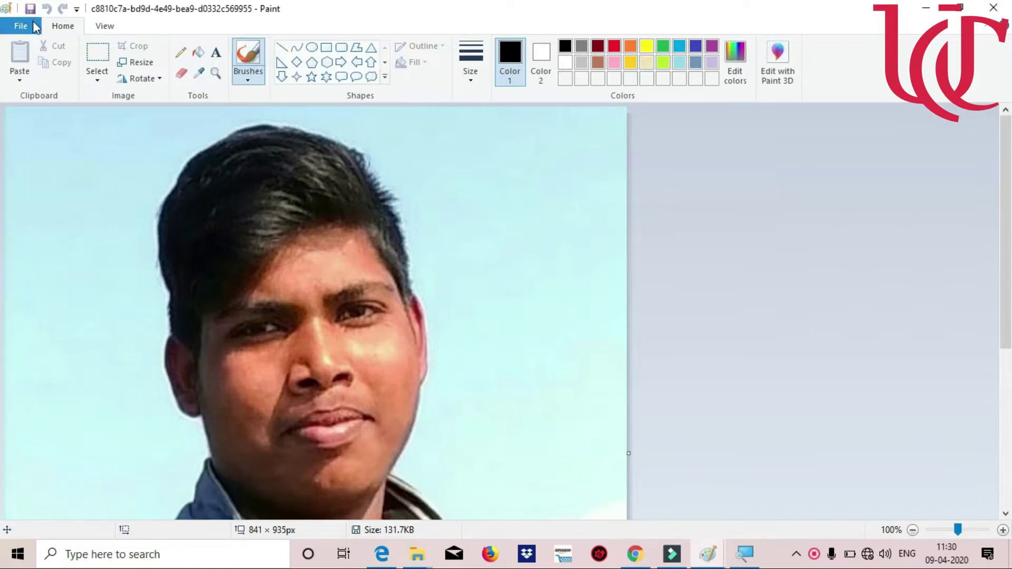
Save the photo as a JPEG picture named NEW in the paint 4 folder
{"action": "left_click", "coordinate": [33, 23]}
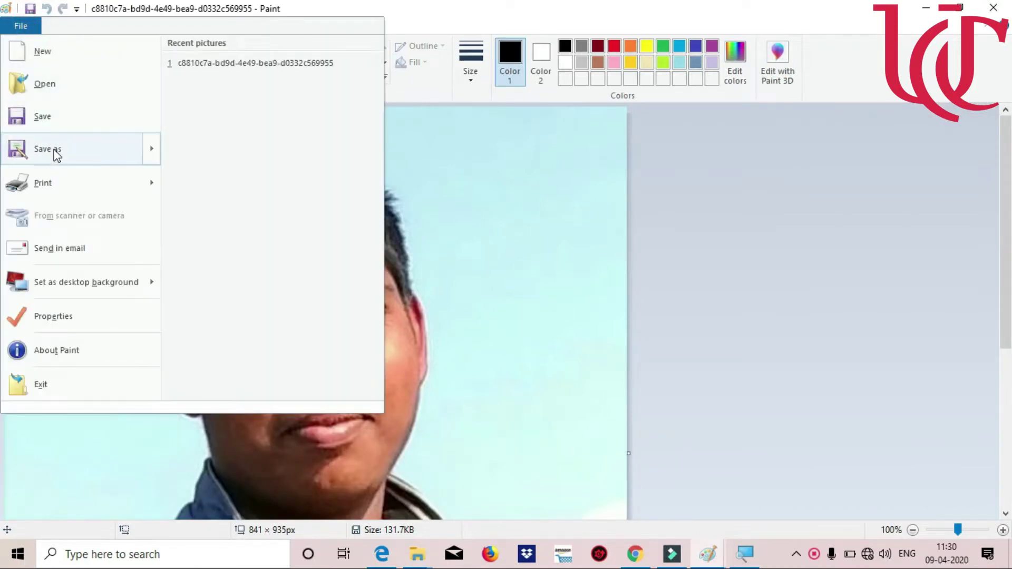
{"action": "mouse_move", "coordinate": [56, 153]}
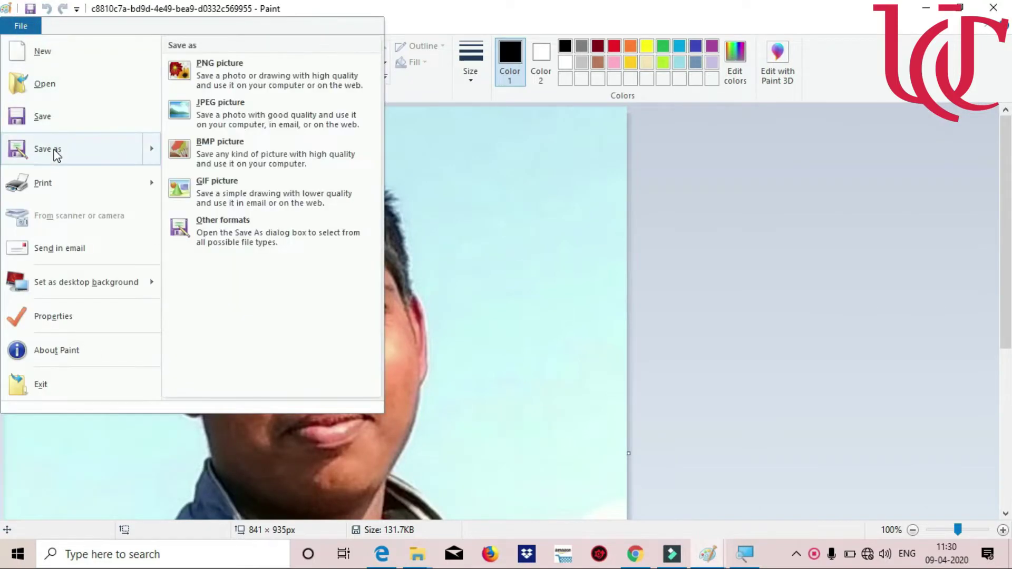
{"action": "left_click", "coordinate": [246, 109]}
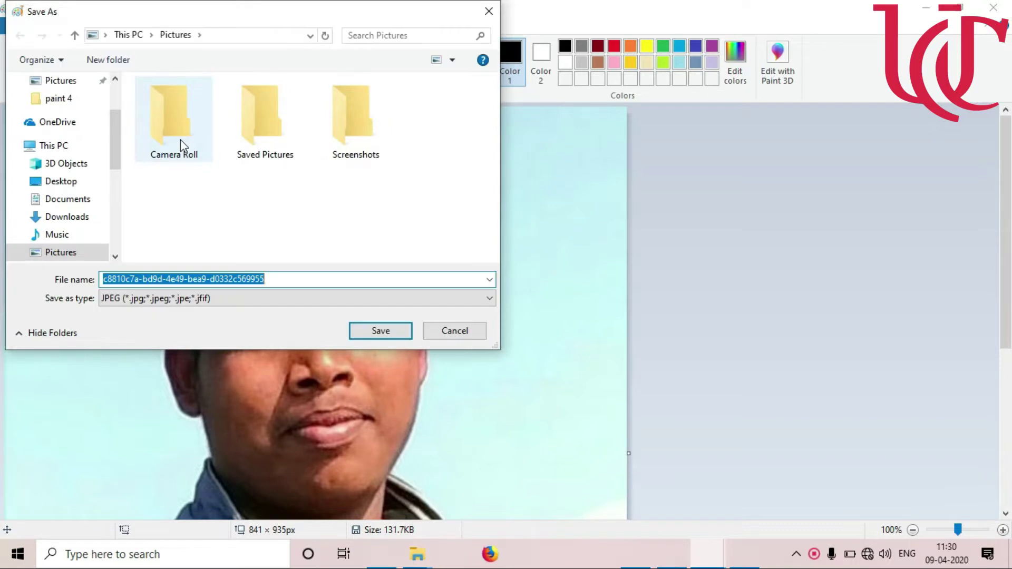
{"action": "left_click", "coordinate": [67, 185]}
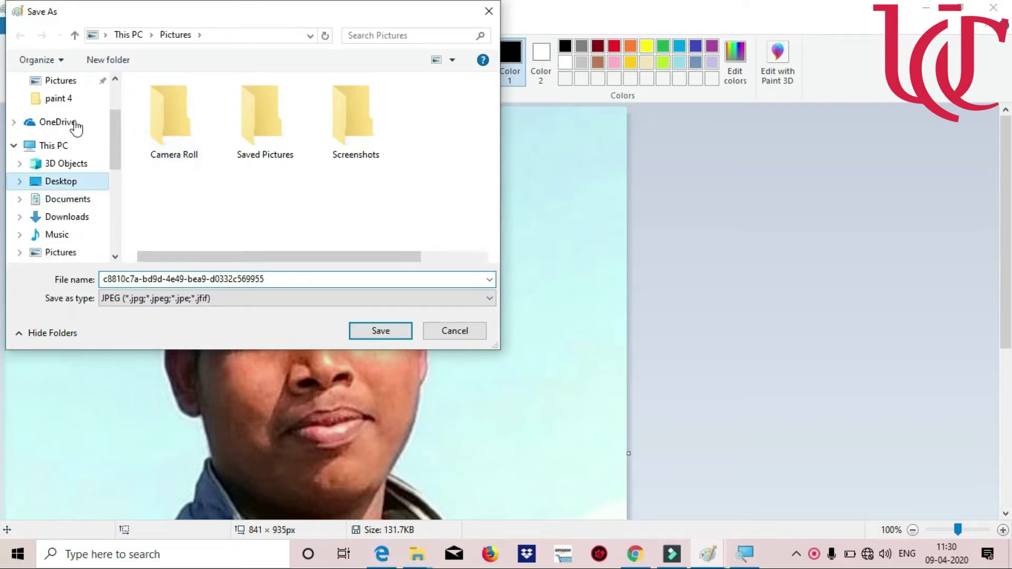
{"action": "left_click", "coordinate": [70, 108]}
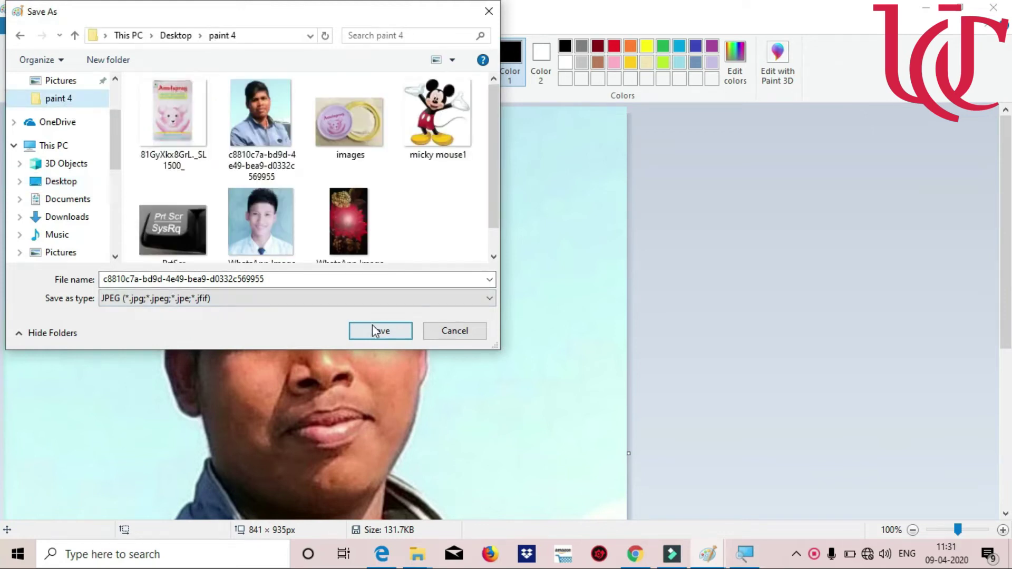
{"action": "left_click", "coordinate": [286, 280]}
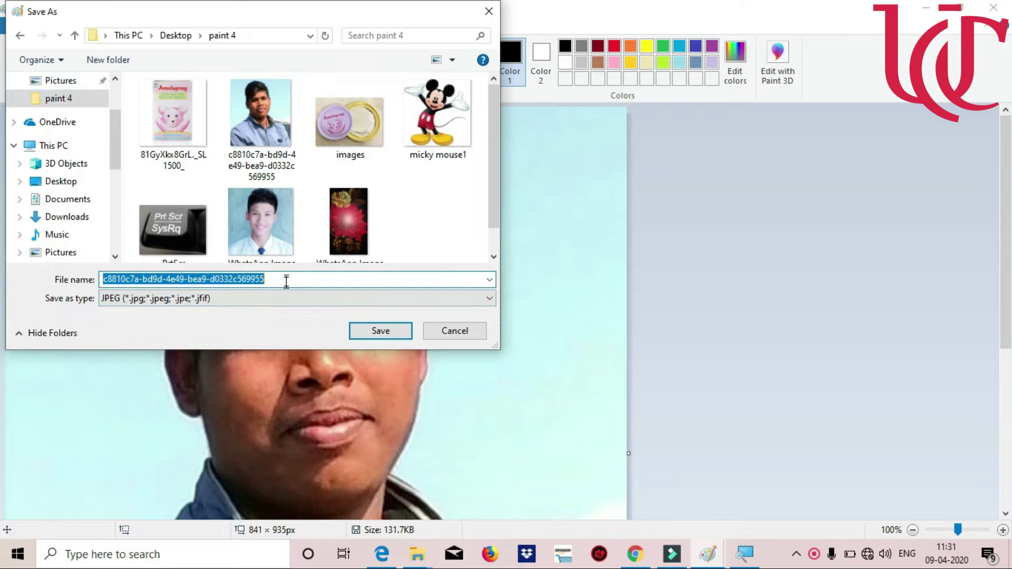
{"action": "type", "text": "NEW"}
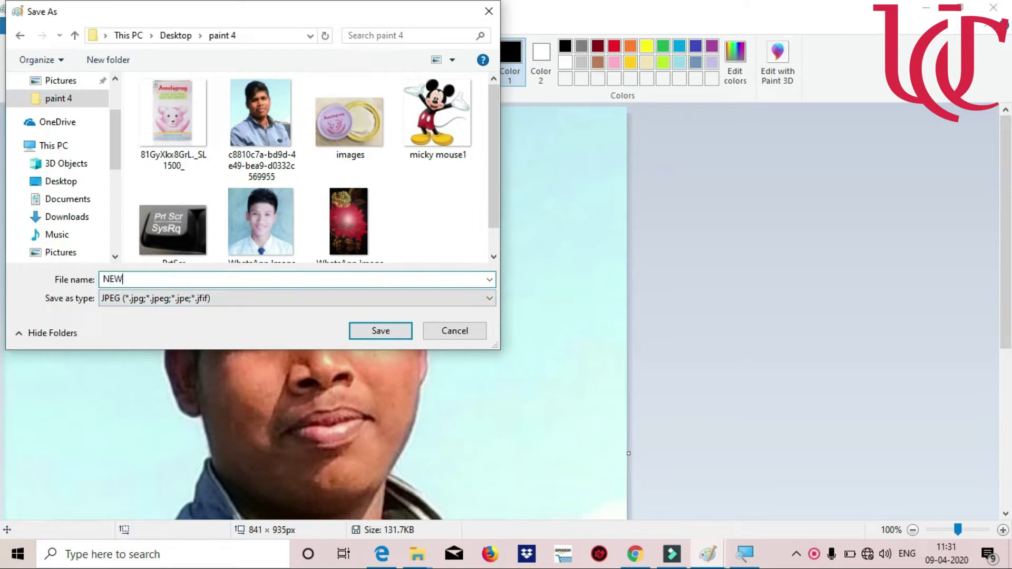
{"action": "left_click", "coordinate": [400, 329]}
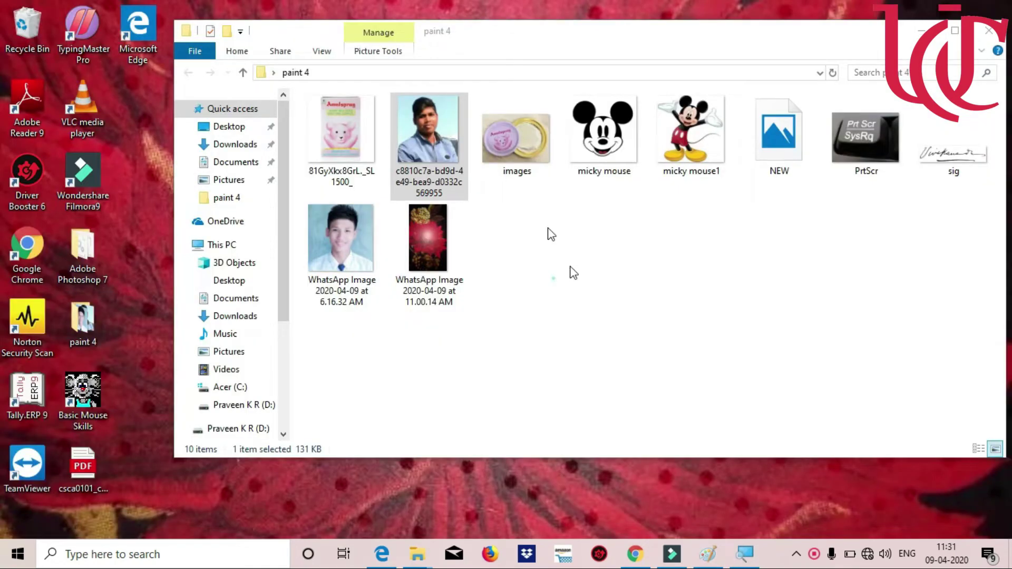
Choose to open the NEW image with another app and look for that app on this PC
{"action": "left_click", "coordinate": [548, 234]}
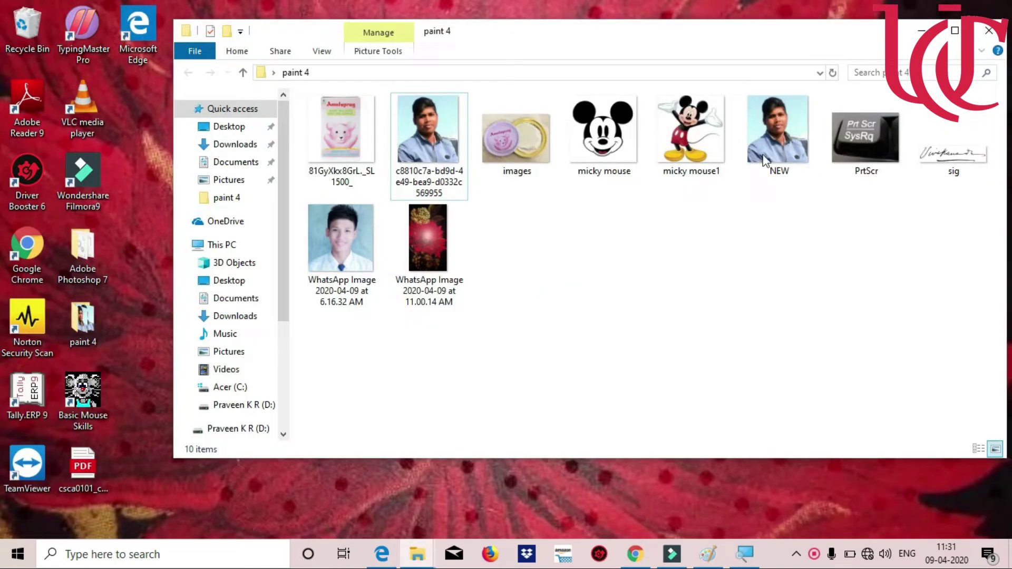
{"action": "mouse_move", "coordinate": [778, 136]}
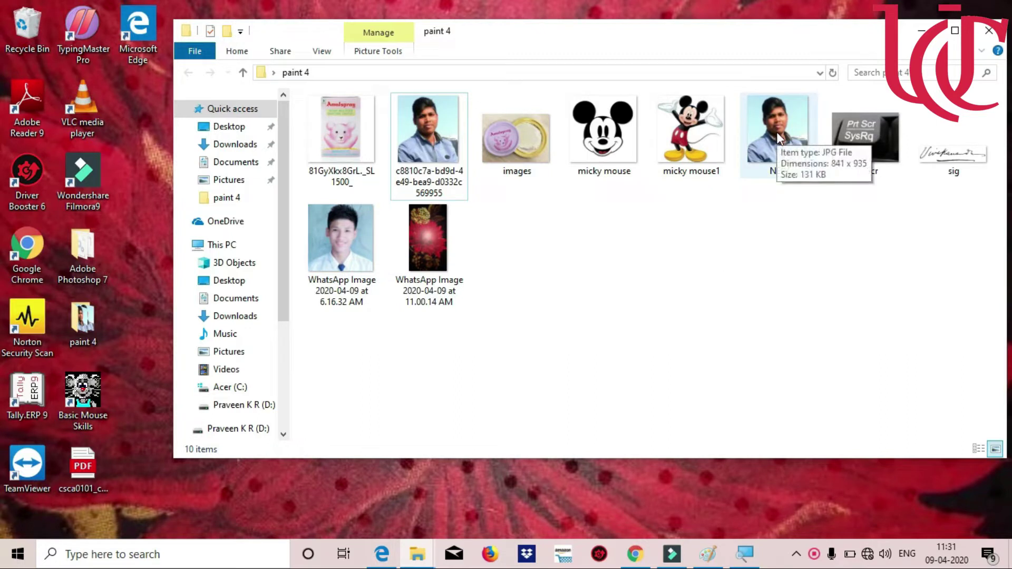
{"action": "left_click", "coordinate": [778, 136]}
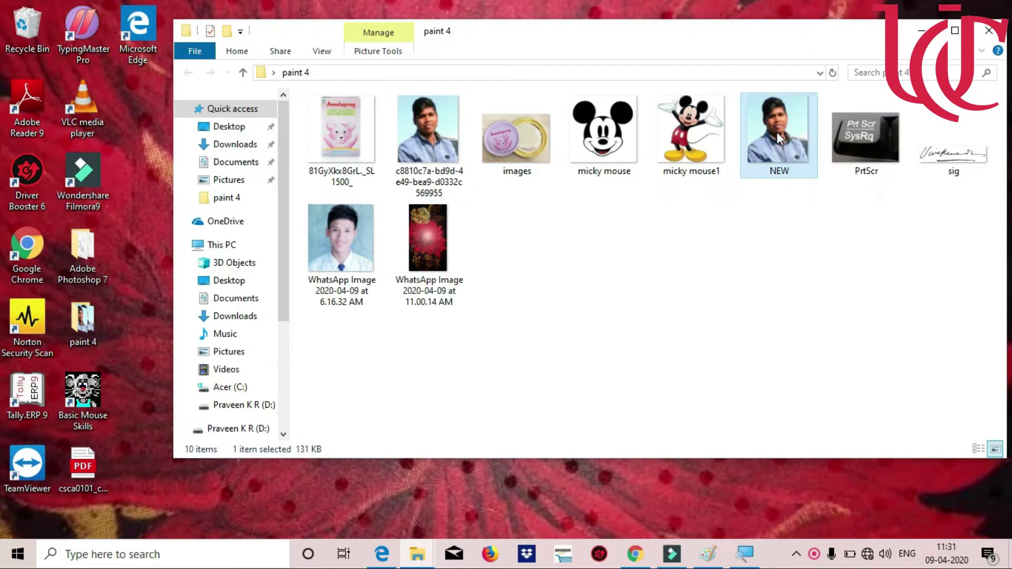
{"action": "right_click", "coordinate": [779, 136]}
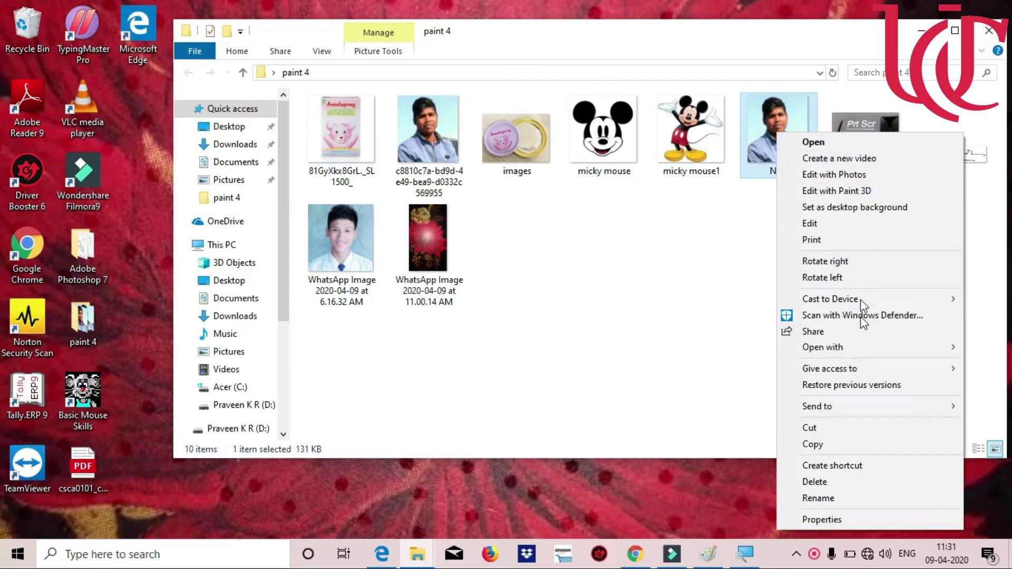
{"action": "mouse_move", "coordinate": [851, 347]}
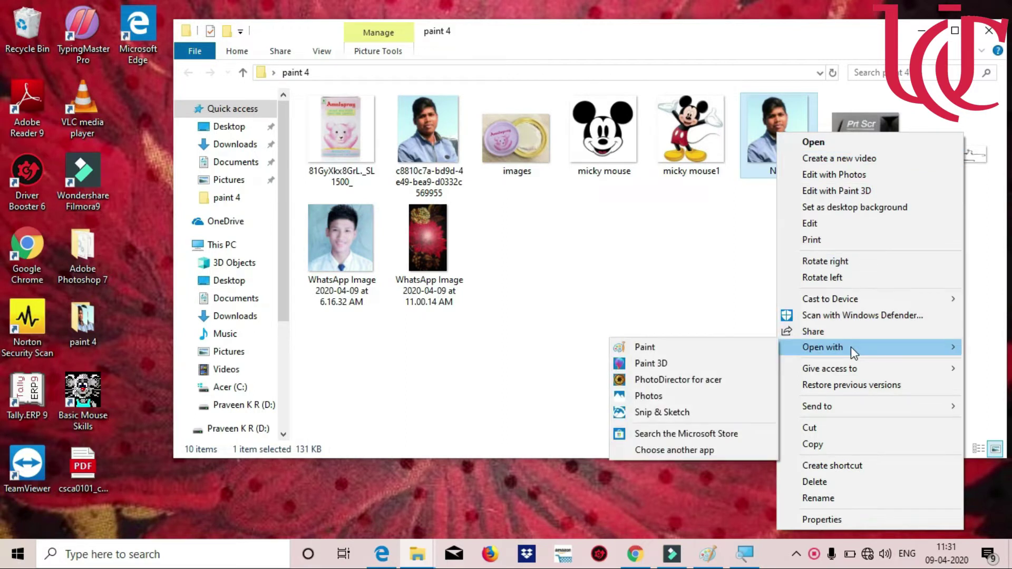
{"action": "left_click", "coordinate": [688, 451]}
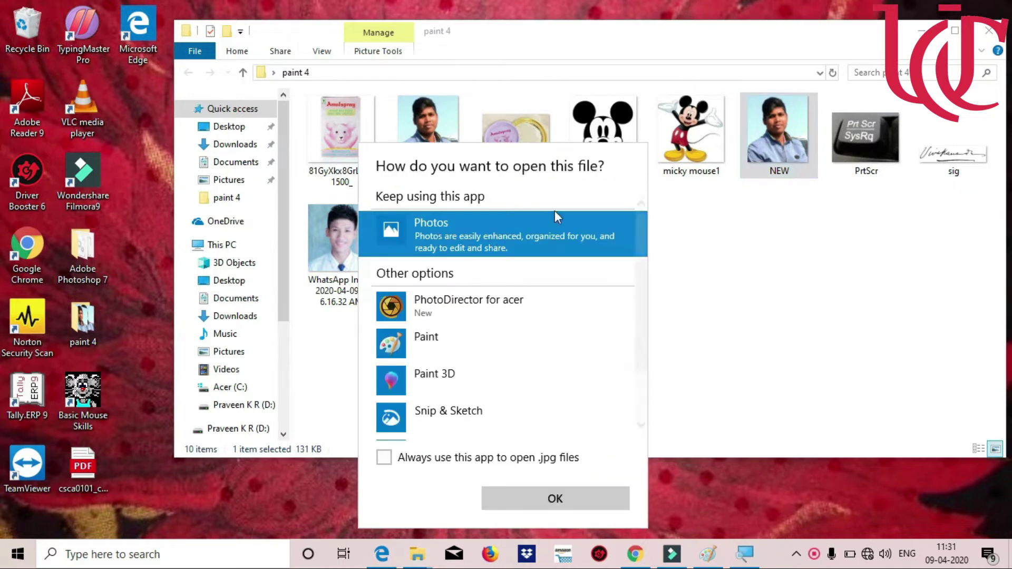
{"action": "left_click_drag", "start_coordinate": [644, 287], "coordinate": [644, 338]}
{"action": "left_click", "coordinate": [440, 421]}
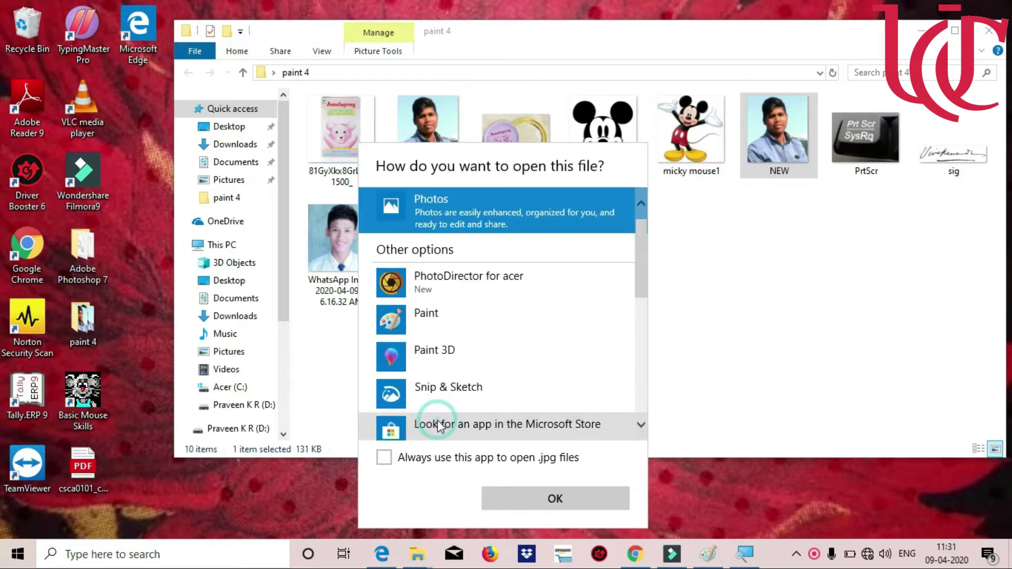
{"action": "left_click_drag", "start_coordinate": [645, 266], "coordinate": [640, 414]}
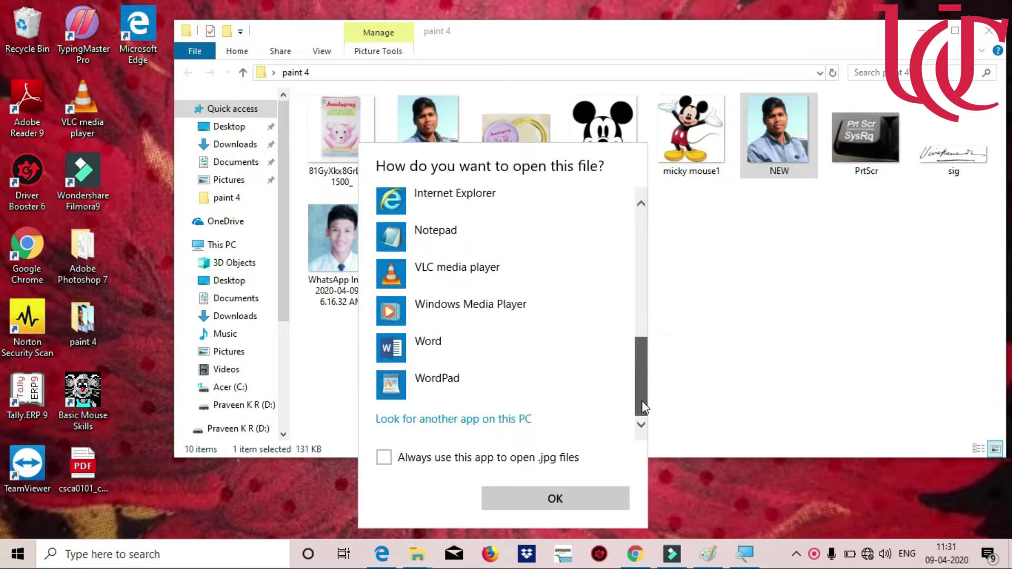
{"action": "left_click", "coordinate": [504, 420]}
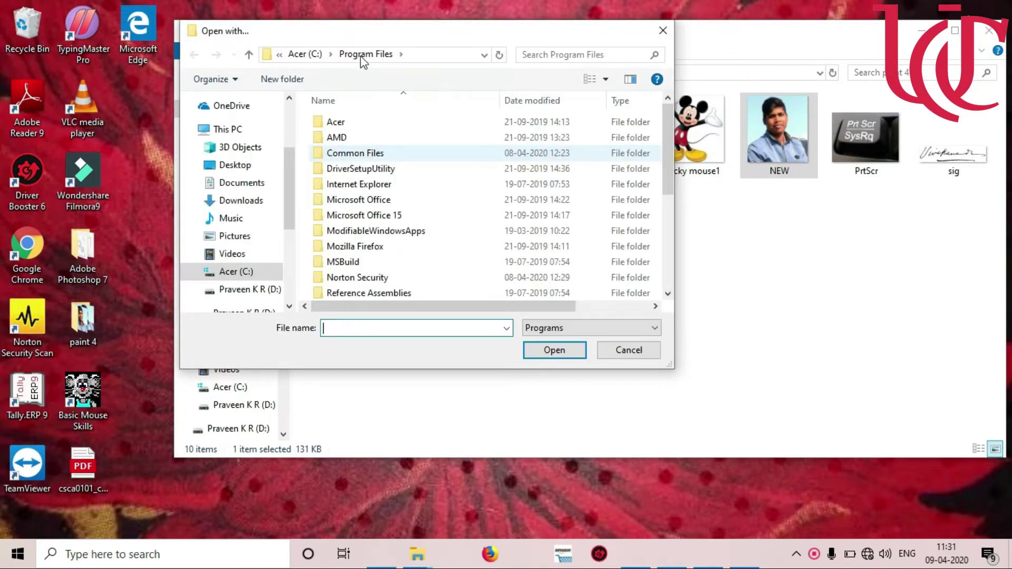
Pick the Photoshop application in C:\Program Files (x86)\Adobe\Photoshop 7.0 as the program for opening the NEW image
{"action": "left_click", "coordinate": [315, 54]}
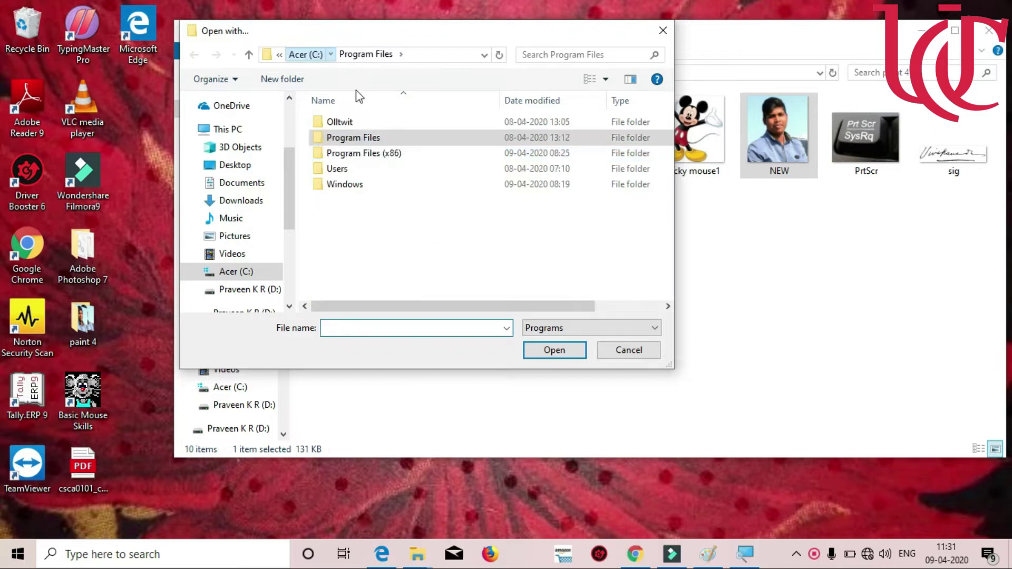
{"action": "double_click", "coordinate": [395, 156]}
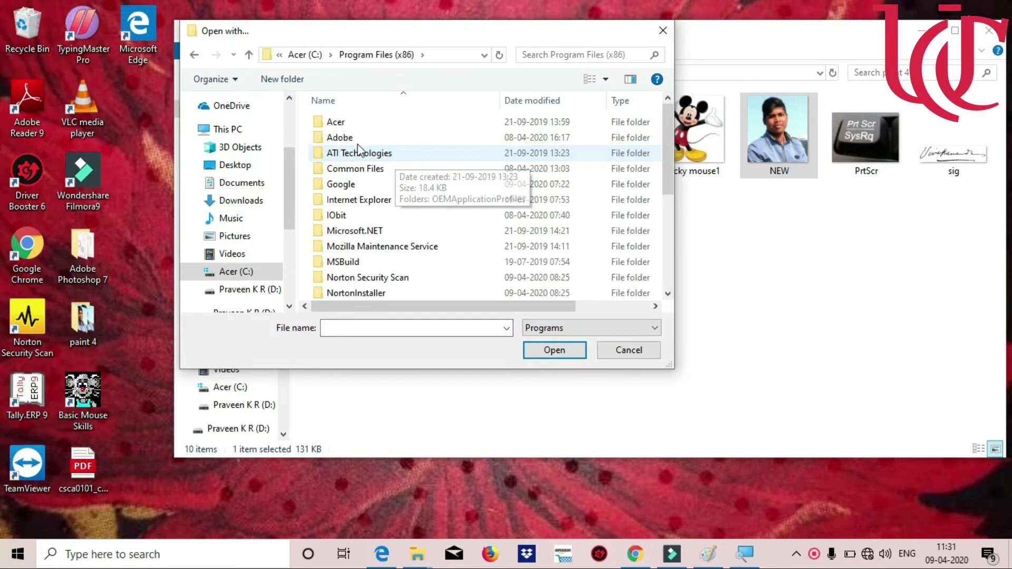
{"action": "double_click", "coordinate": [350, 137]}
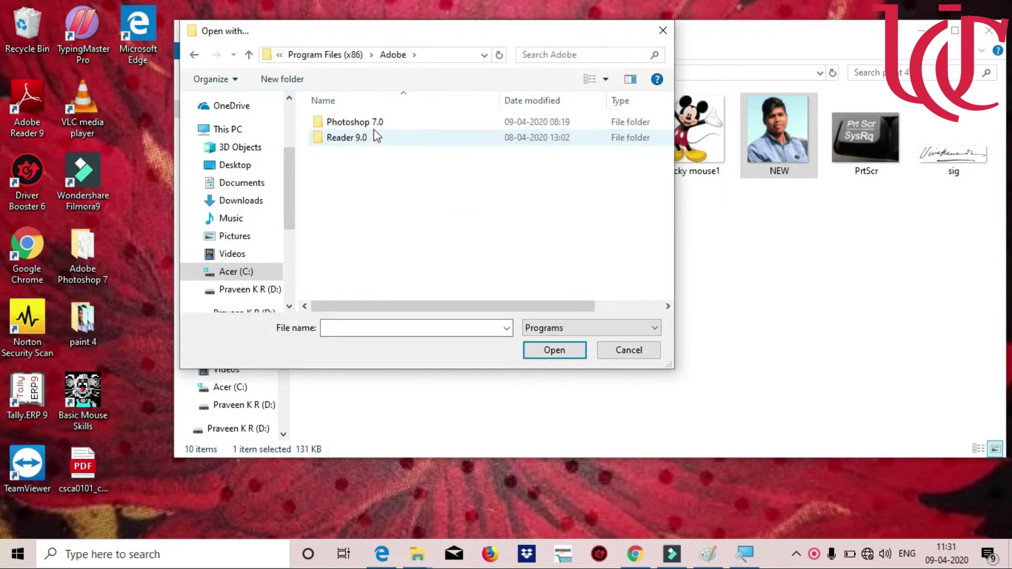
{"action": "double_click", "coordinate": [374, 122]}
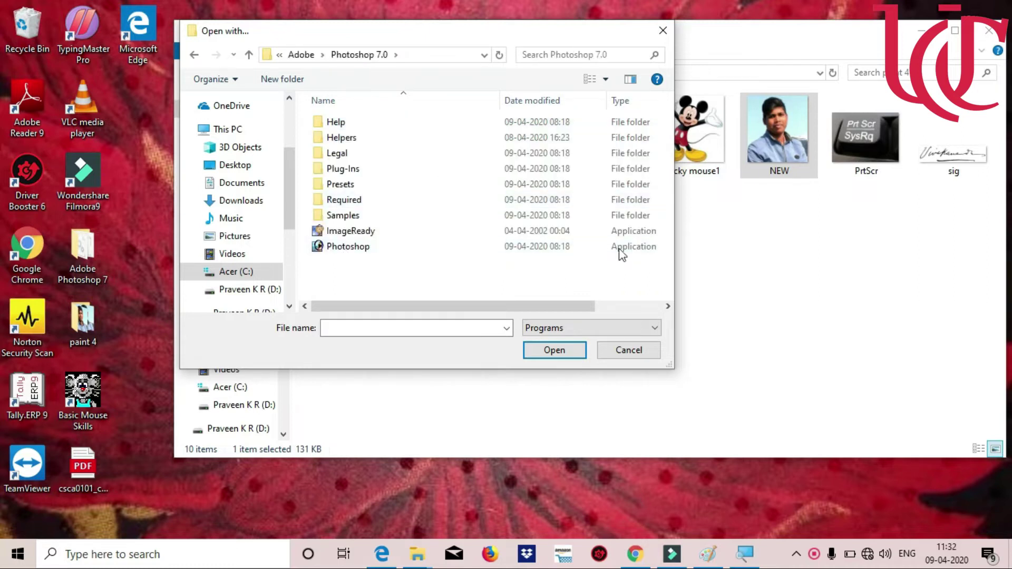
{"action": "double_click", "coordinate": [400, 249]}
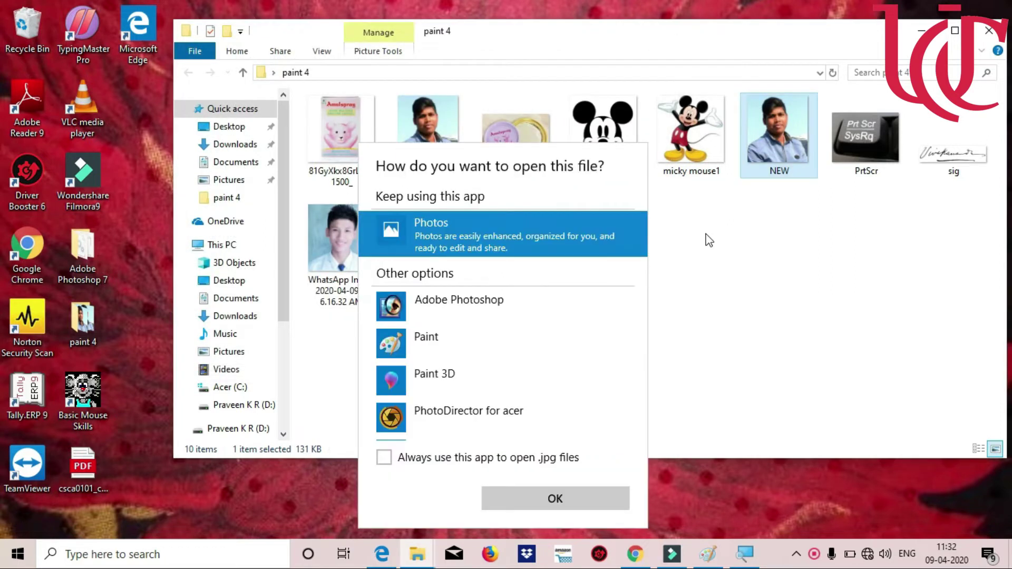
Open the NEW image with Adobe Photoshop without making it the default app, and close Photoshop
{"action": "left_click", "coordinate": [484, 312]}
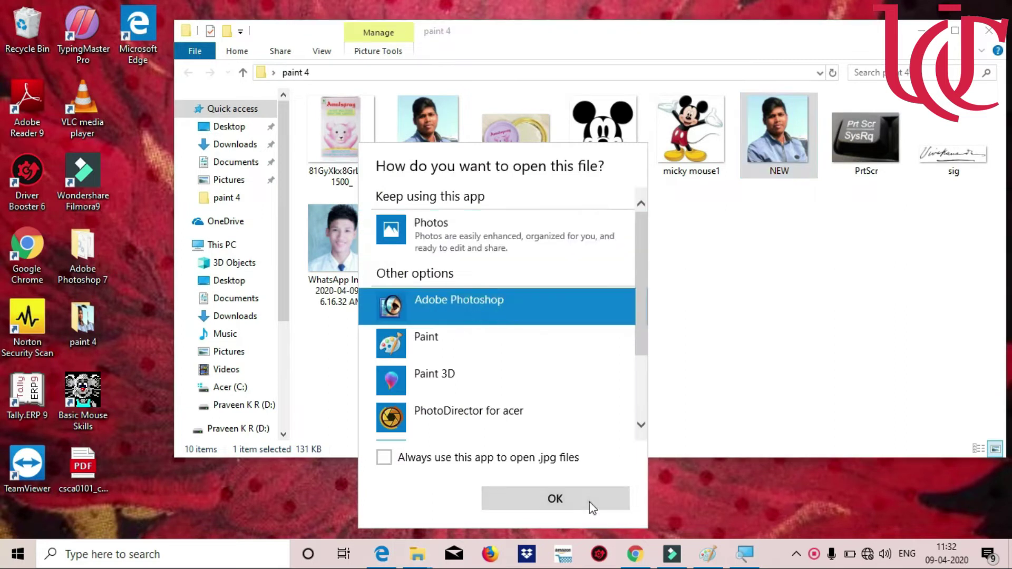
{"action": "left_click", "coordinate": [589, 500]}
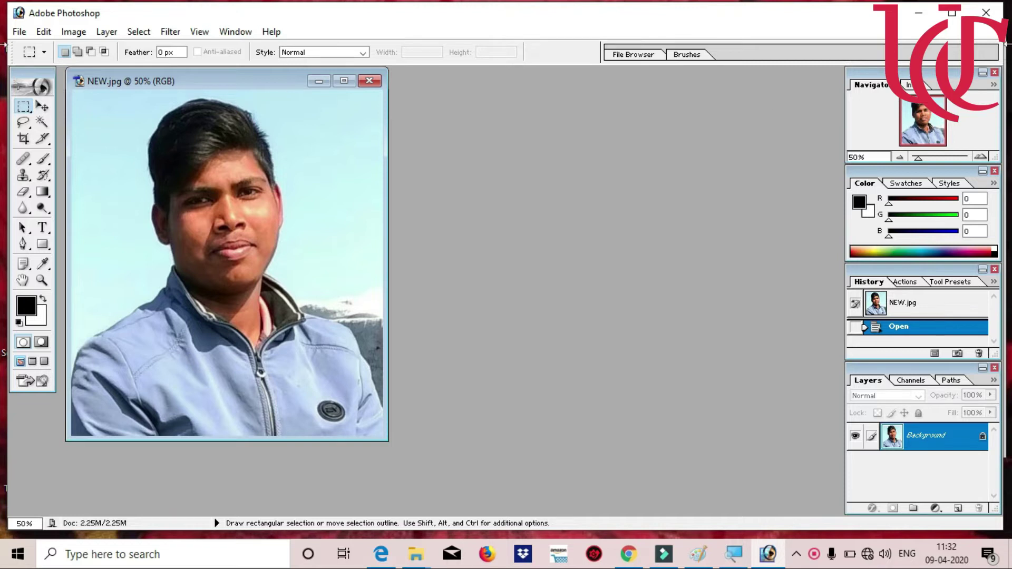
{"action": "left_click", "coordinate": [987, 13]}
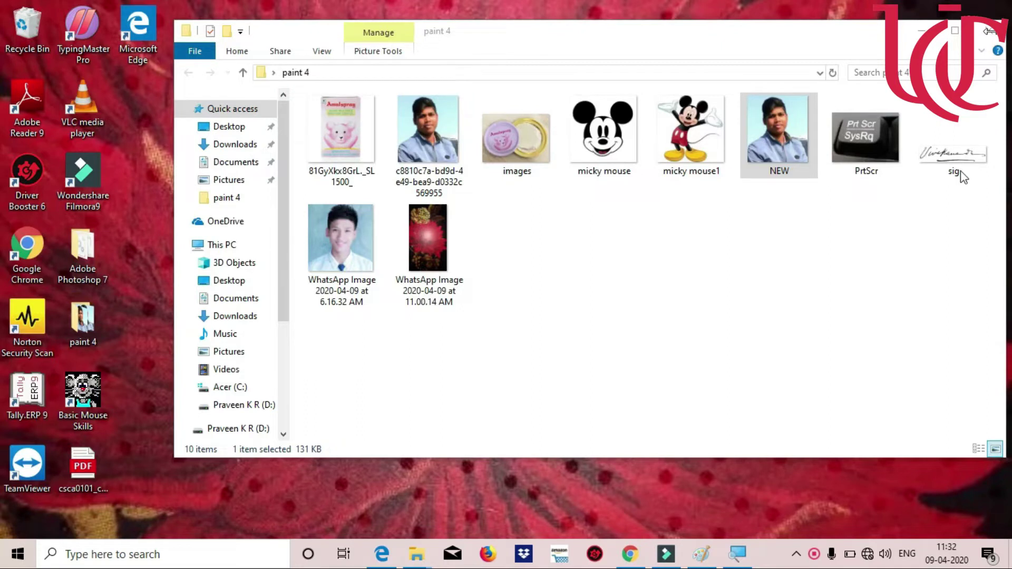
{"action": "left_click", "coordinate": [863, 263]}
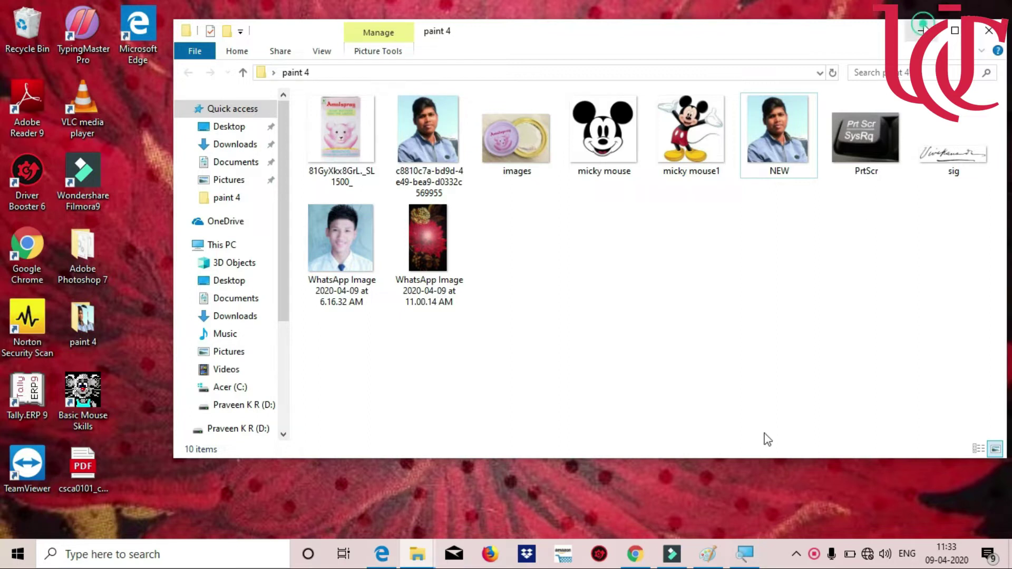
Switch to the PAN guidelines page in Chrome and examine the file type, size and dimension requirements for the photograph and signature
{"action": "key", "text": "super+d"}
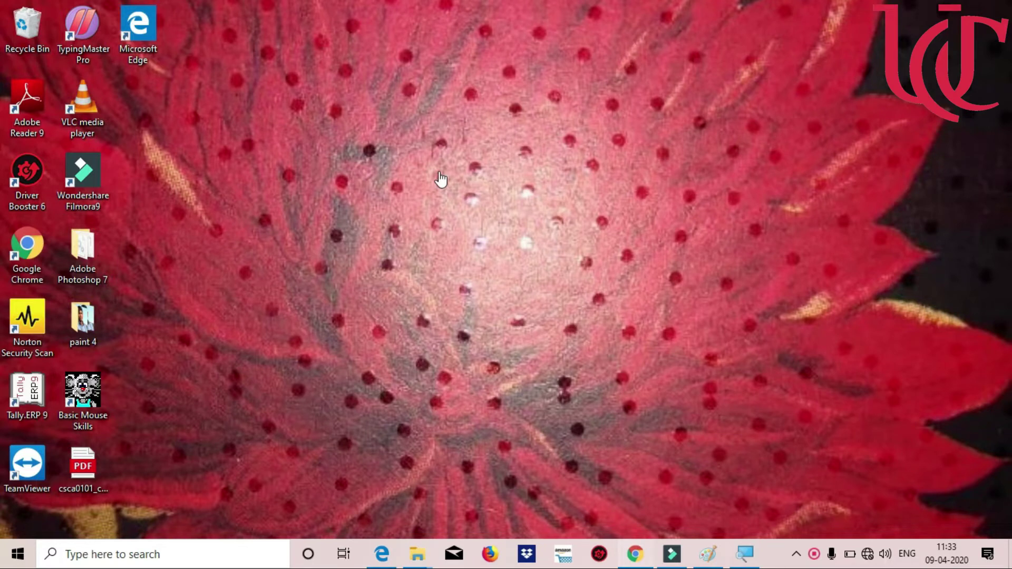
{"action": "key", "text": "alt+Tab"}
{"action": "left_click", "coordinate": [107, 5]}
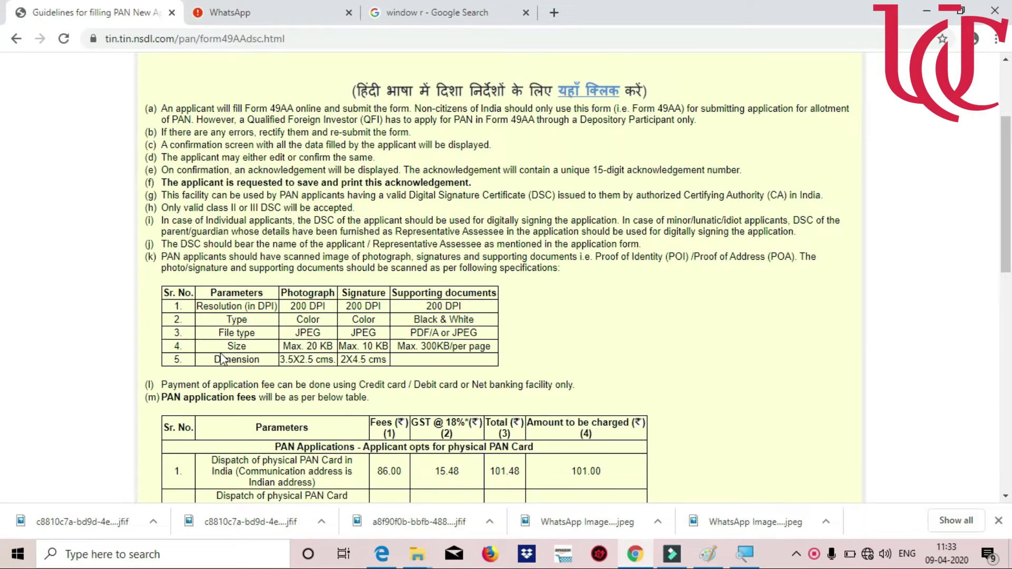
{"action": "left_click_drag", "start_coordinate": [177, 346], "coordinate": [562, 384]}
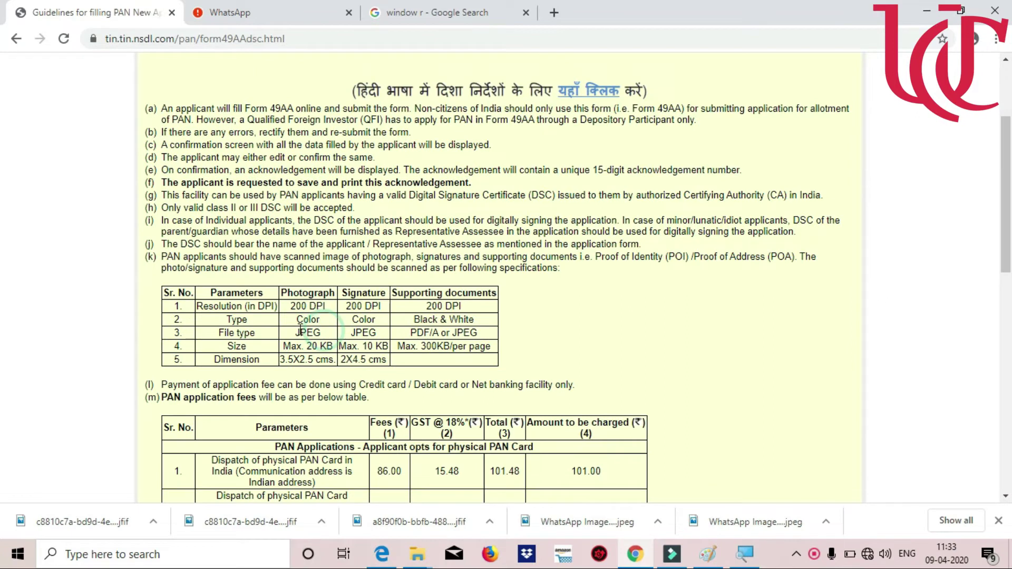
{"action": "double_click", "coordinate": [299, 332]}
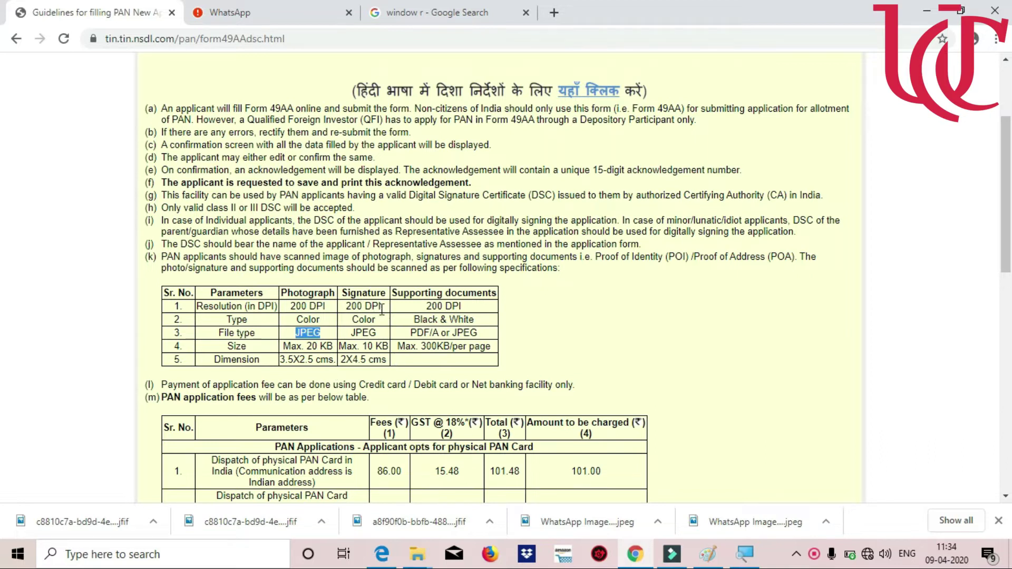
{"action": "left_click", "coordinate": [389, 348]}
{"action": "left_click_drag", "start_coordinate": [387, 361], "coordinate": [347, 364]}
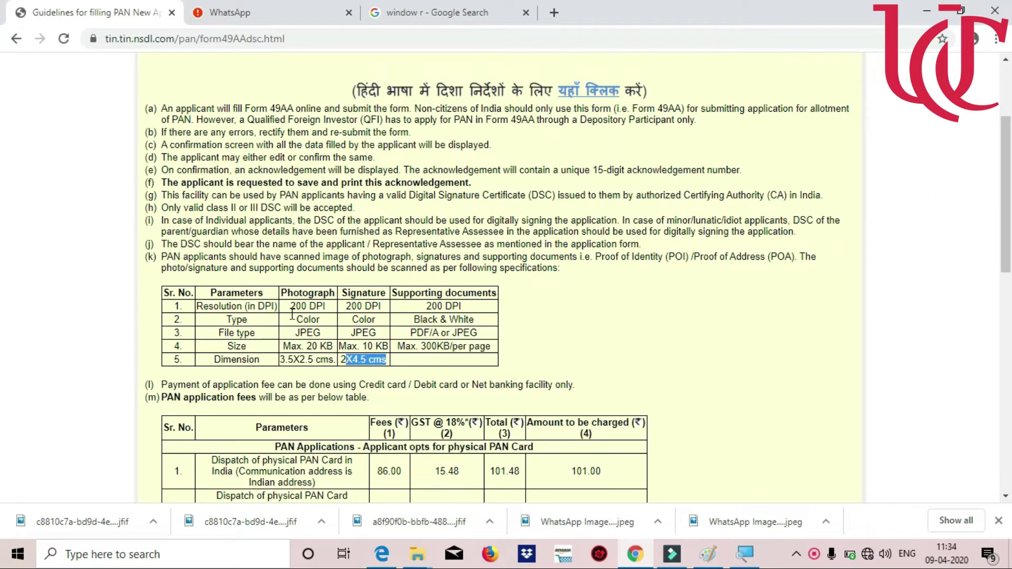
Go back to the paint 4 folder and check the file properties of WhatsApp Image 2020-04-09 at 6.16.32 AM
{"action": "left_click", "coordinate": [926, 13]}
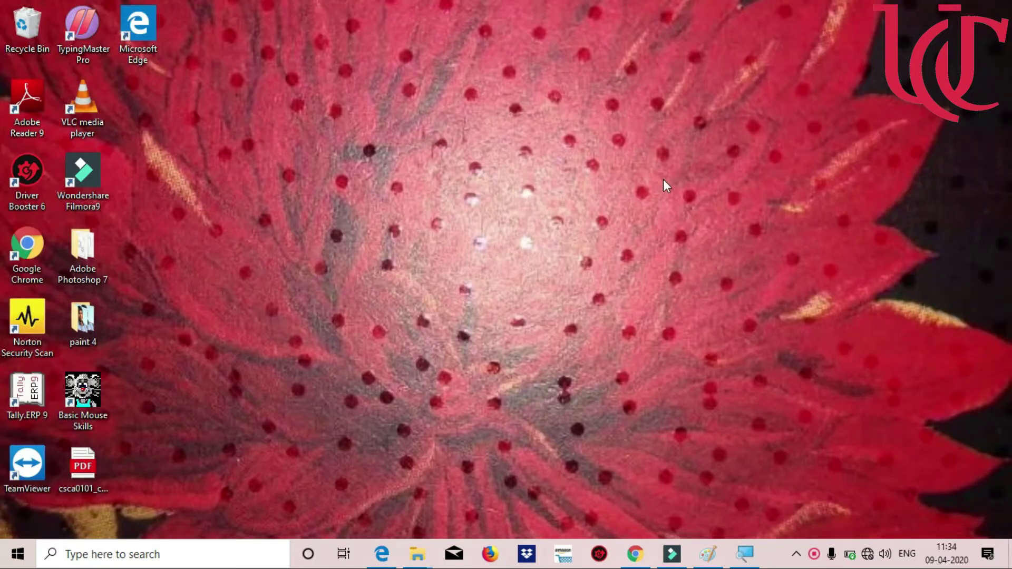
{"action": "double_click", "coordinate": [84, 323]}
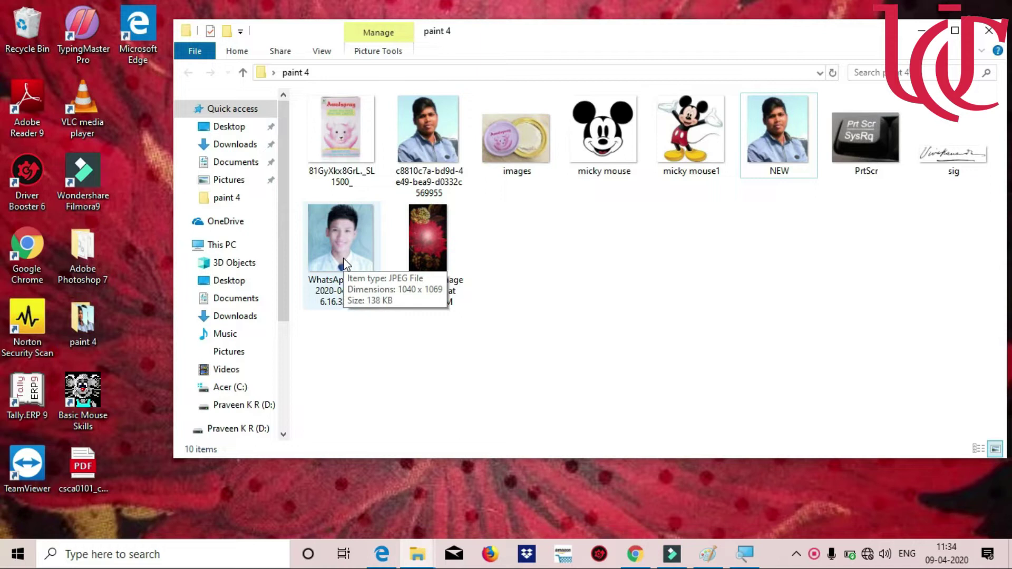
{"action": "left_click", "coordinate": [344, 257]}
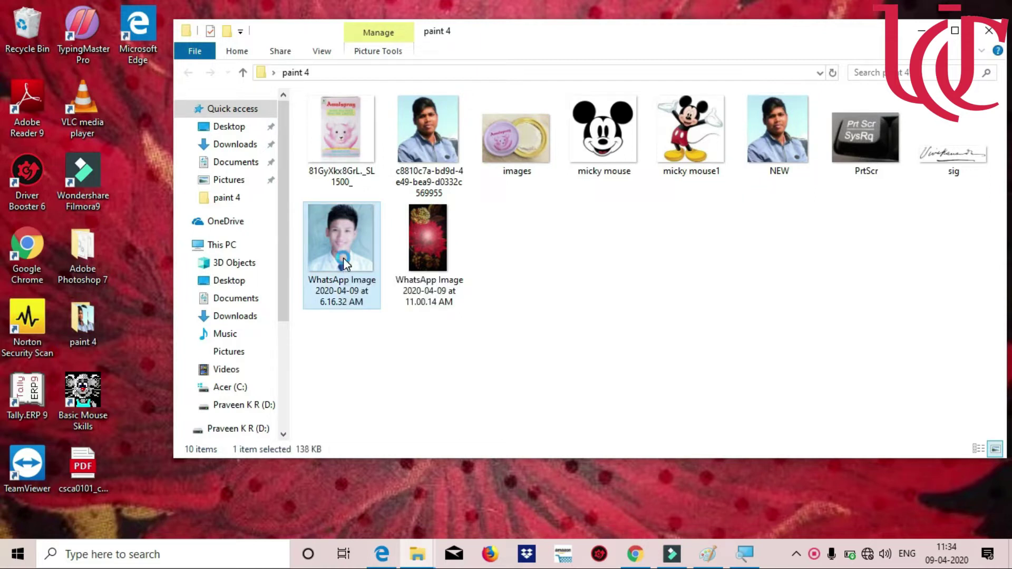
{"action": "right_click", "coordinate": [343, 257]}
{"action": "left_click", "coordinate": [394, 526]}
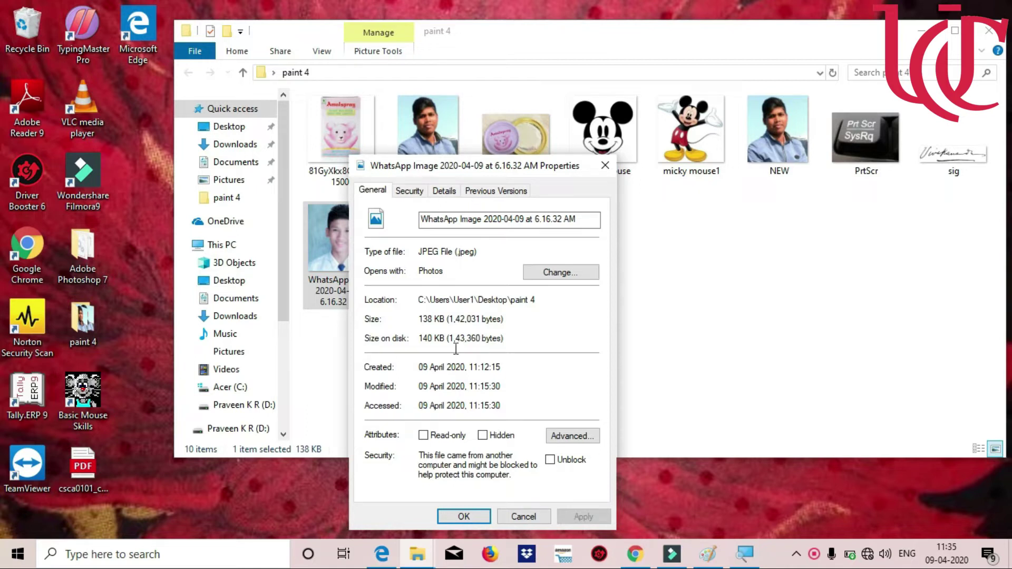
{"action": "left_click", "coordinate": [605, 165]}
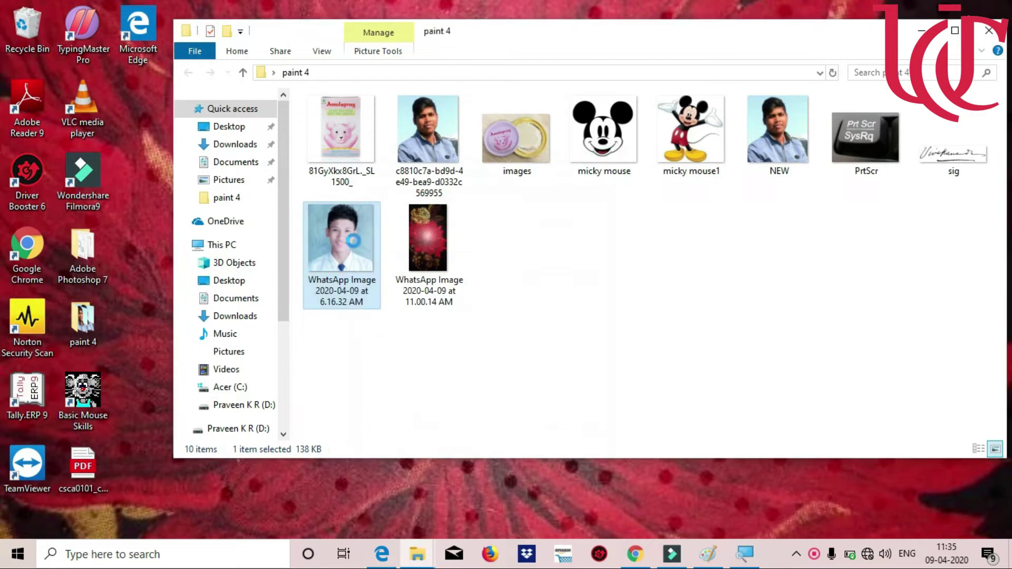
Open WhatsApp Image 2020-04-09 at 6.16.32 AM with Paint
{"action": "right_click", "coordinate": [354, 242]}
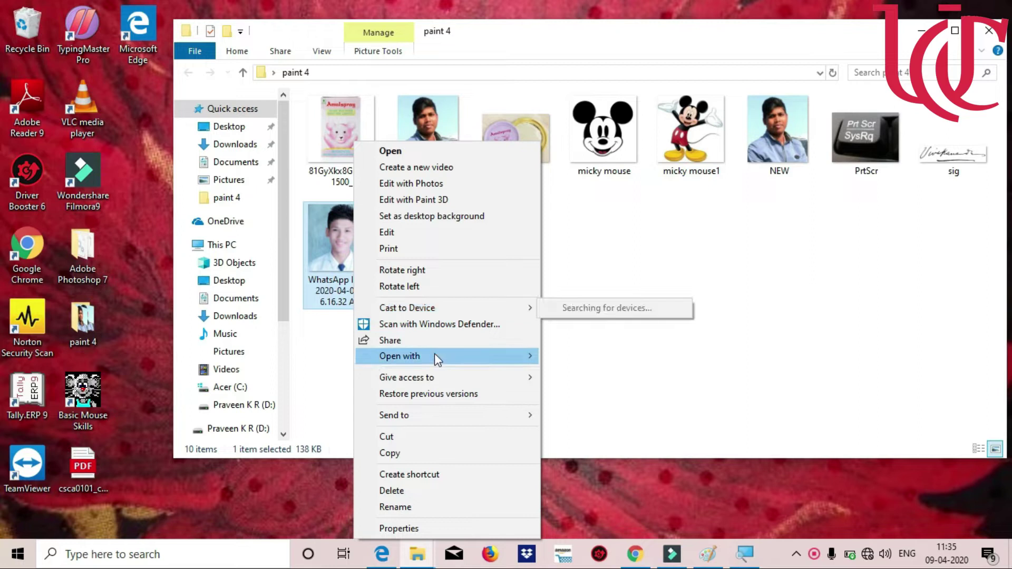
{"action": "mouse_move", "coordinate": [482, 359]}
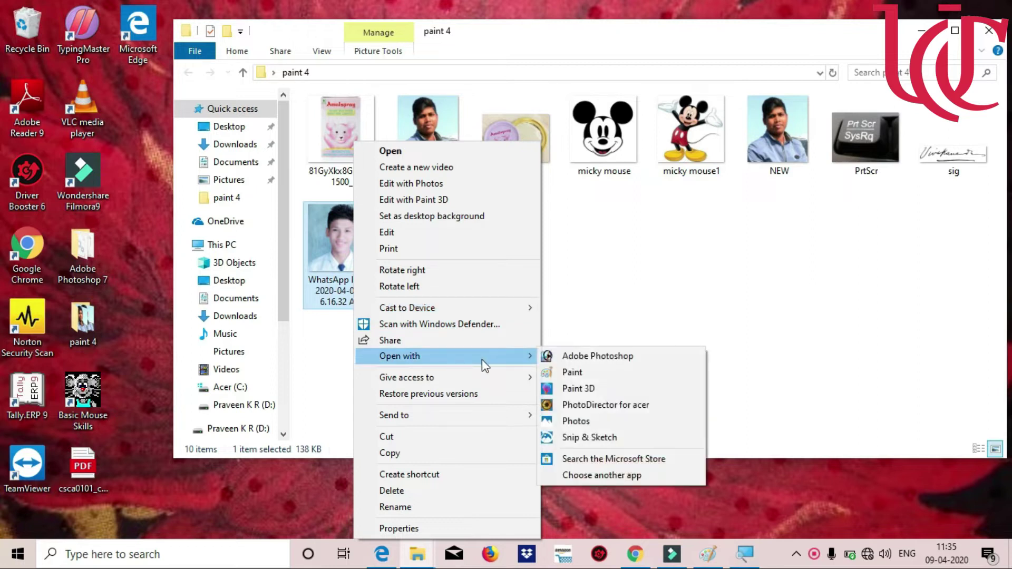
{"action": "left_click", "coordinate": [566, 376]}
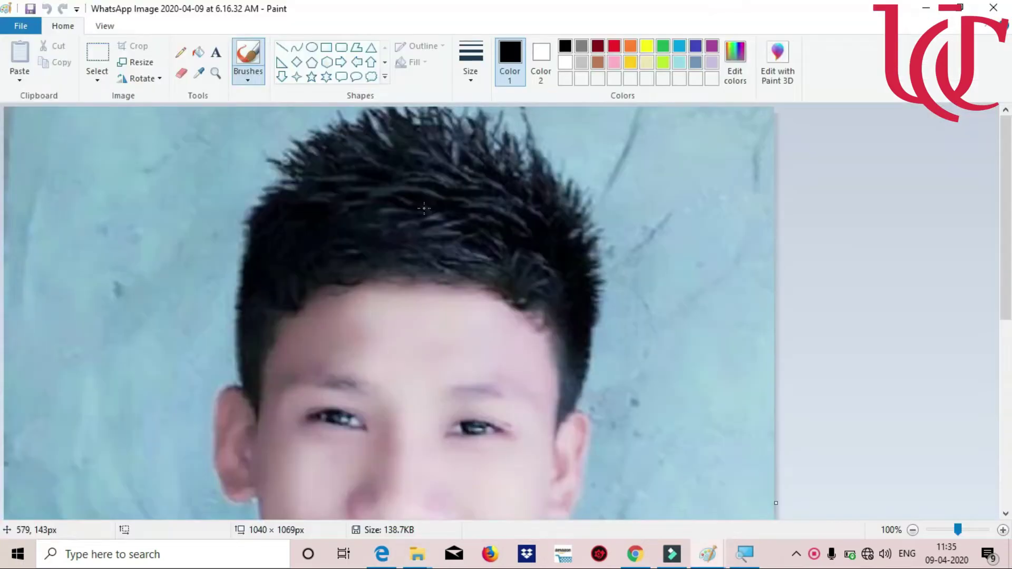
Resize the photo to 20 percent with the aspect ratio maintained, and save it
{"action": "left_click", "coordinate": [145, 67]}
{"action": "left_click_drag", "start_coordinate": [199, 140], "coordinate": [132, 140]}
{"action": "type", "text": "20"}
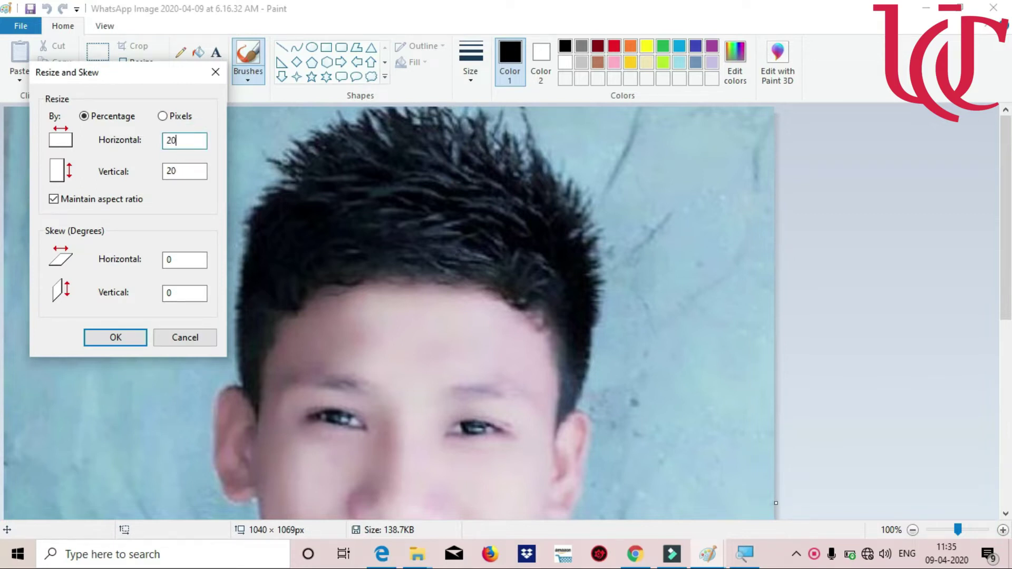
{"action": "key", "text": "Return"}
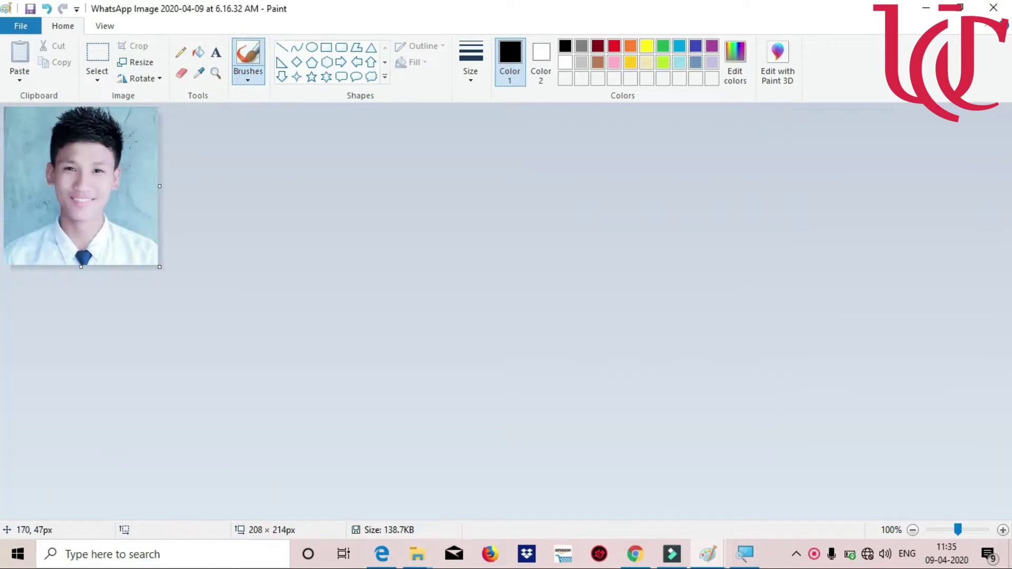
{"action": "left_click", "coordinate": [30, 9]}
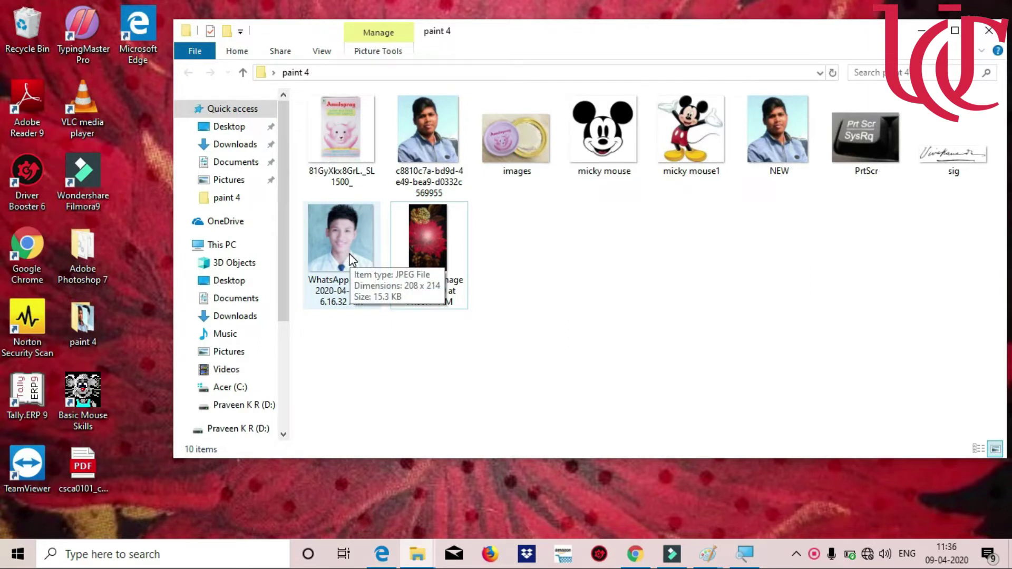
Check the new file size of the resized WhatsApp photo in its file properties
{"action": "left_click", "coordinate": [351, 259]}
{"action": "right_click", "coordinate": [349, 254]}
{"action": "left_click", "coordinate": [659, 282]}
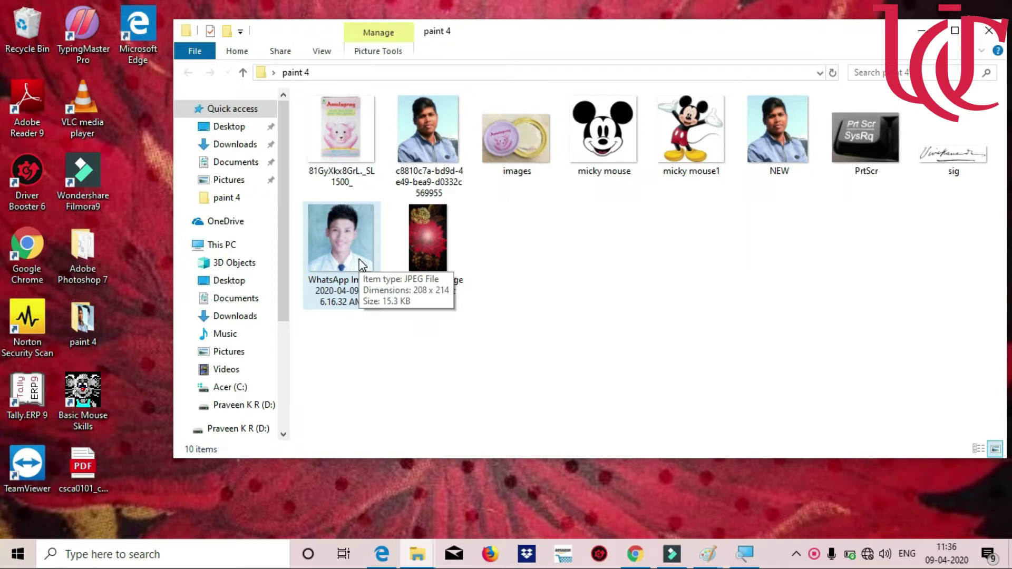
{"action": "right_click", "coordinate": [359, 259]}
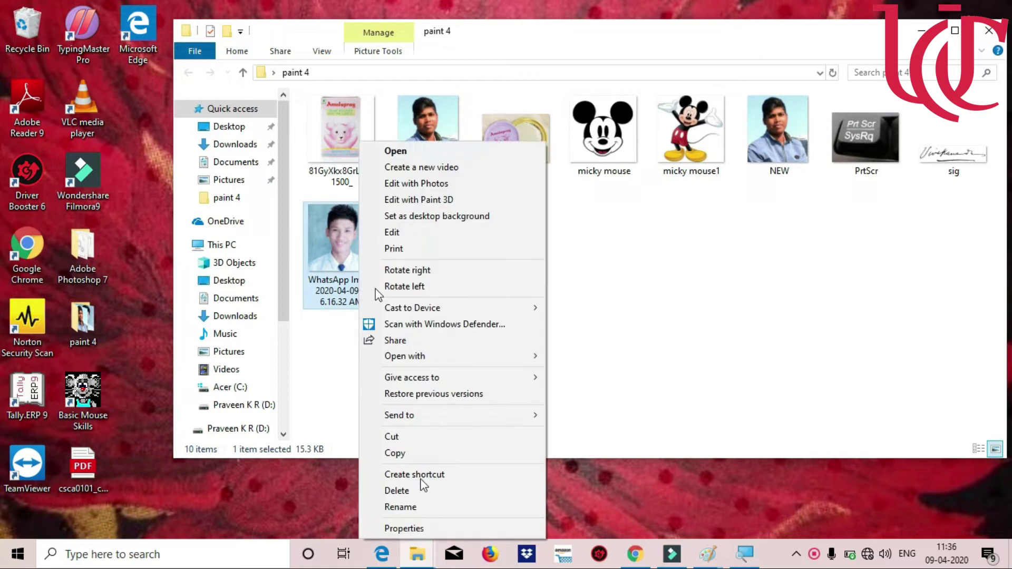
{"action": "left_click", "coordinate": [437, 528]}
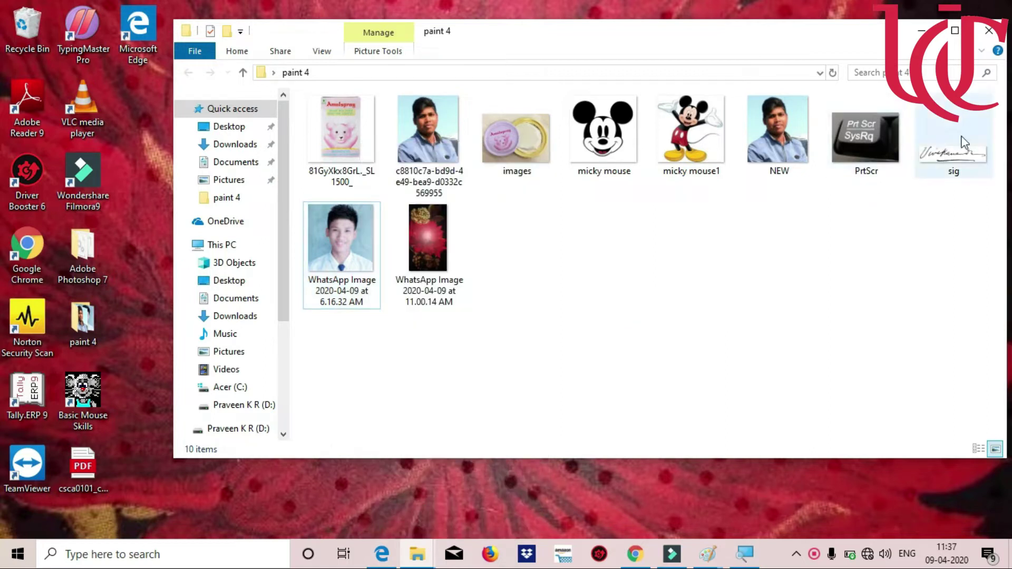
Open the sig signature image from the paint 4 folder with Paint
{"action": "left_click", "coordinate": [966, 159]}
{"action": "right_click", "coordinate": [966, 158]}
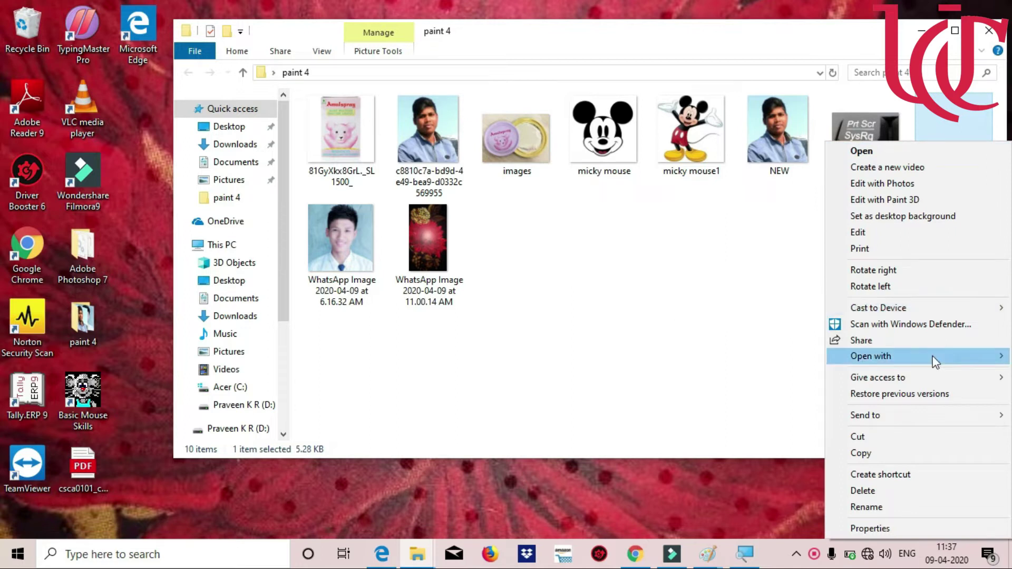
{"action": "mouse_move", "coordinate": [932, 362]}
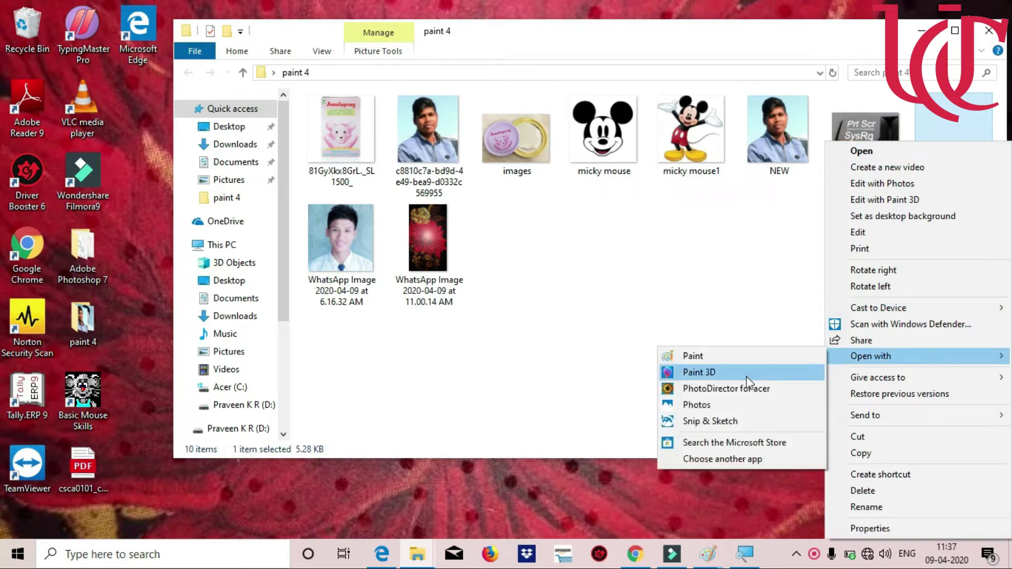
{"action": "left_click", "coordinate": [714, 358]}
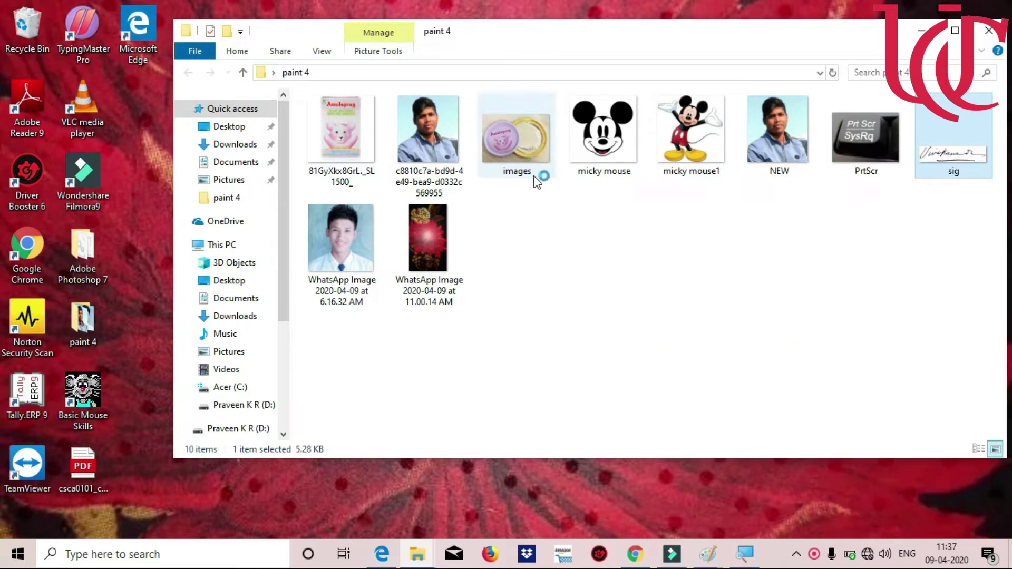
{"action": "left_click", "coordinate": [826, 262]}
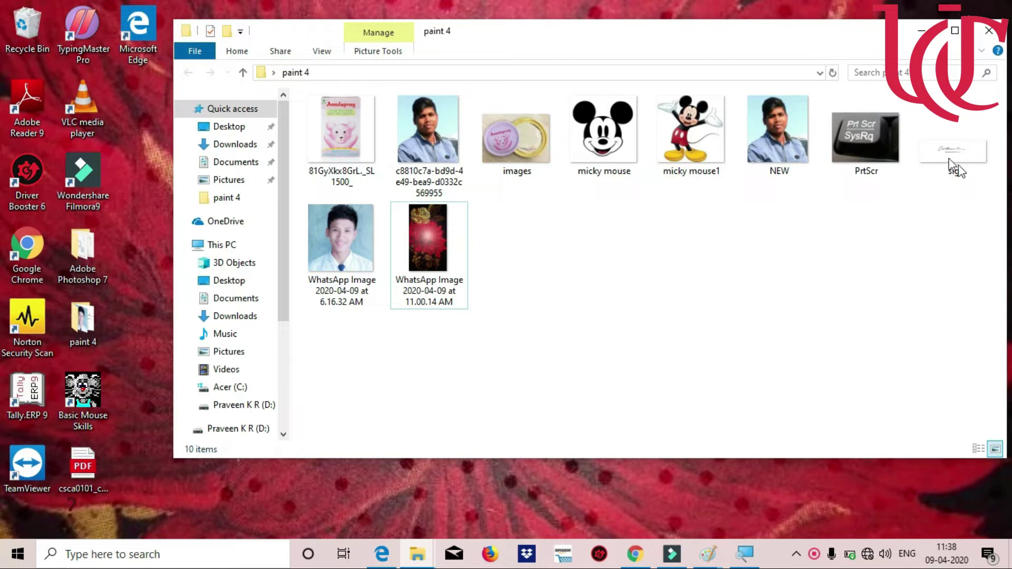
Check the updated sig PNG's file details and open it in Paint again
{"action": "mouse_move", "coordinate": [952, 165]}
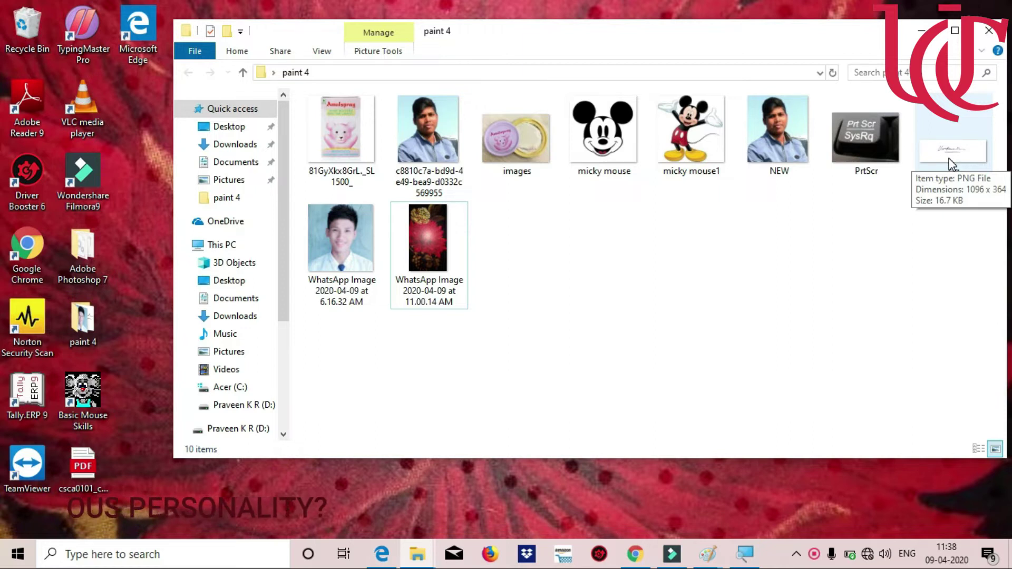
{"action": "right_click", "coordinate": [952, 165]}
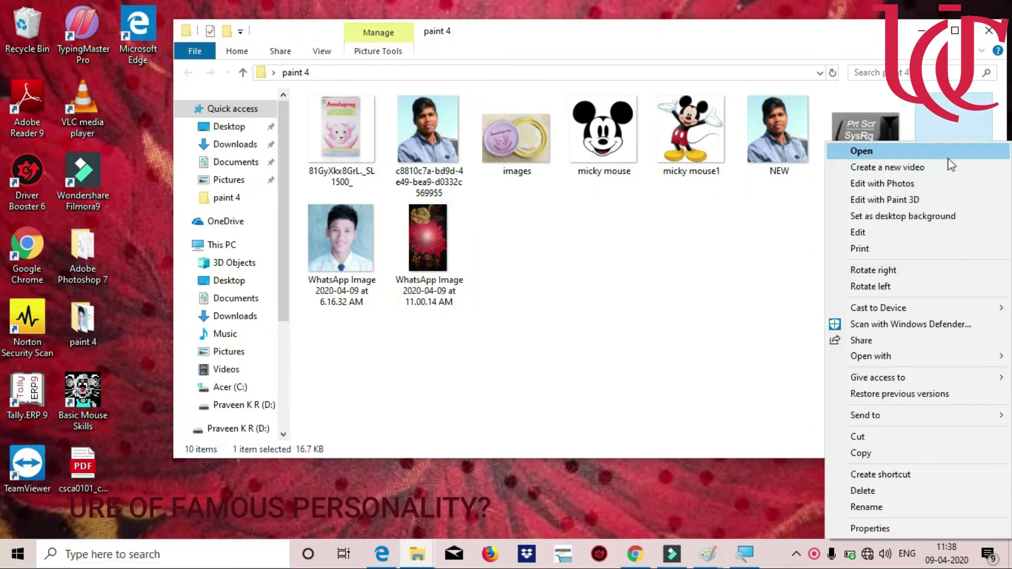
{"action": "mouse_move", "coordinate": [915, 356]}
{"action": "left_click", "coordinate": [722, 357]}
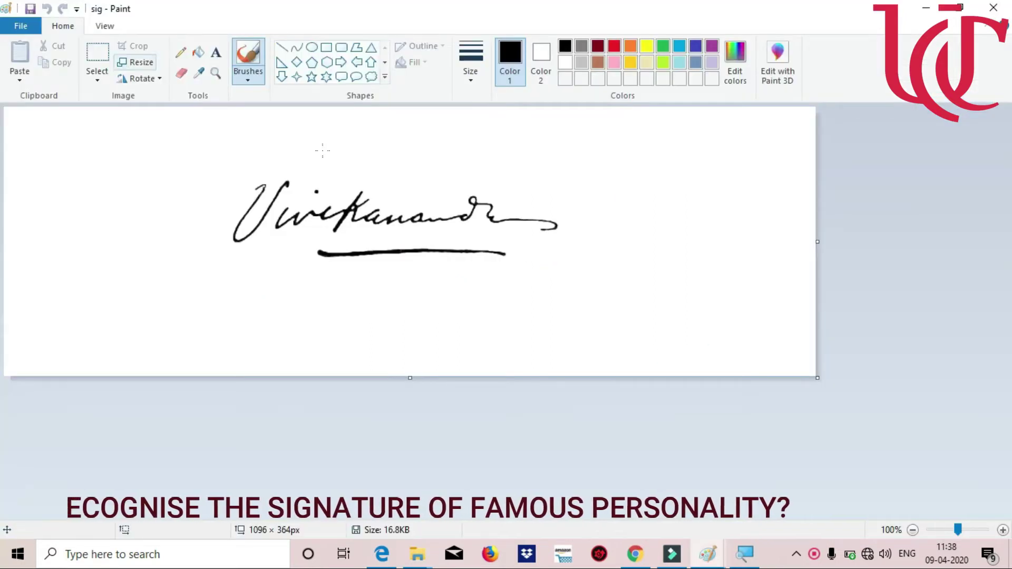
Crop the image closely around the signature to about 533 × 173 px and save it
{"action": "left_click", "coordinate": [97, 53]}
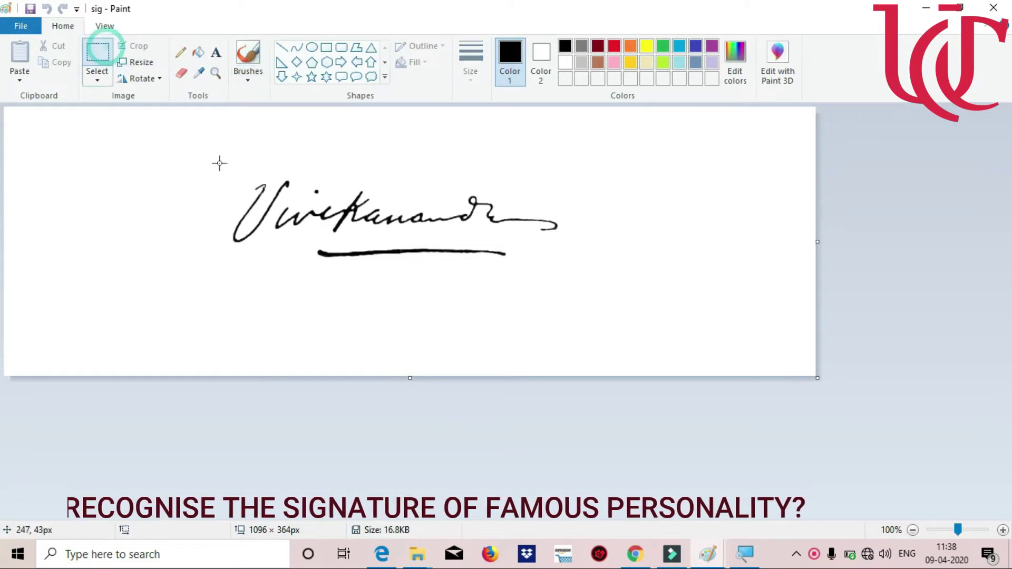
{"action": "mouse_move", "coordinate": [206, 155]}
{"action": "left_mouse_down"}
{"action": "mouse_move", "coordinate": [386, 278]}
{"action": "mouse_move", "coordinate": [610, 280]}
{"action": "mouse_move", "coordinate": [600, 282]}
{"action": "left_mouse_up"}
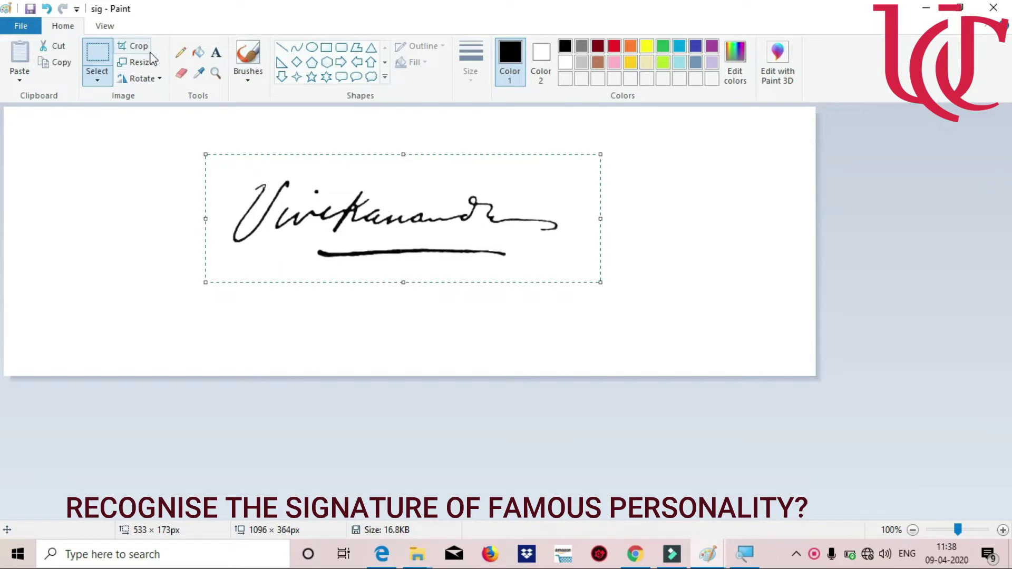
{"action": "left_click", "coordinate": [150, 53]}
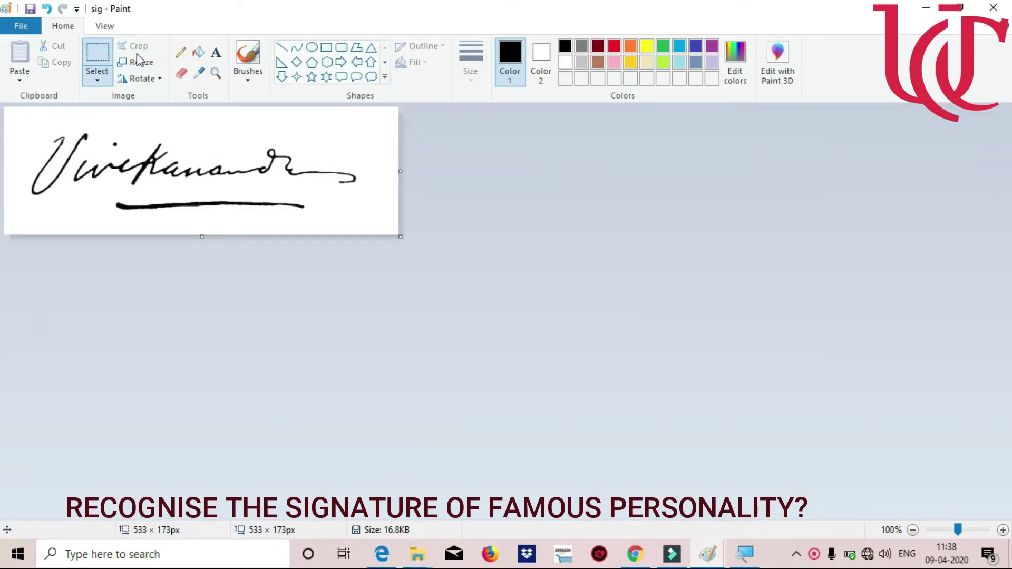
{"action": "left_click", "coordinate": [30, 9]}
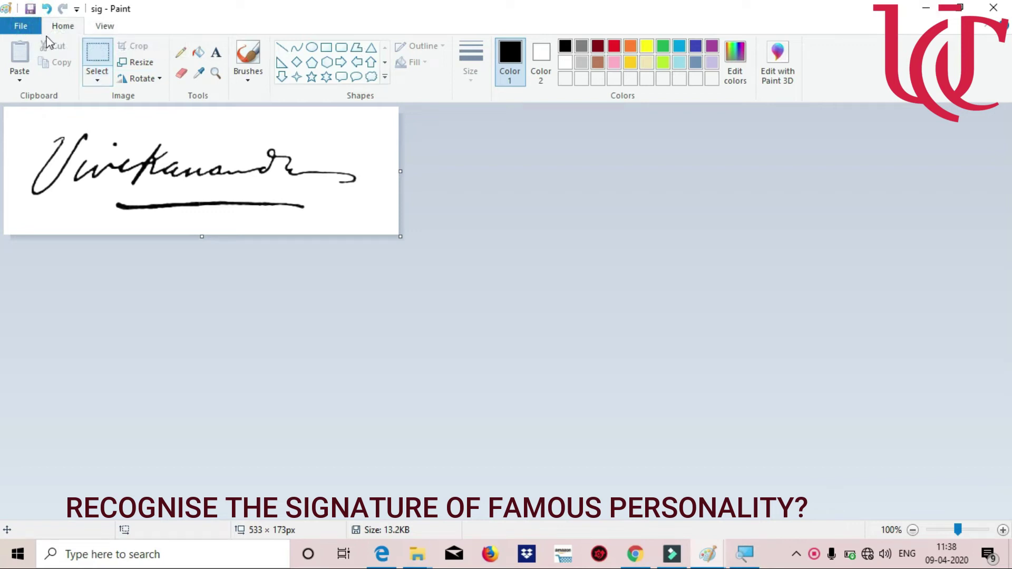
Open the signature's image properties, switch the units to inches and set the width to 4.5
{"action": "left_click", "coordinate": [21, 26]}
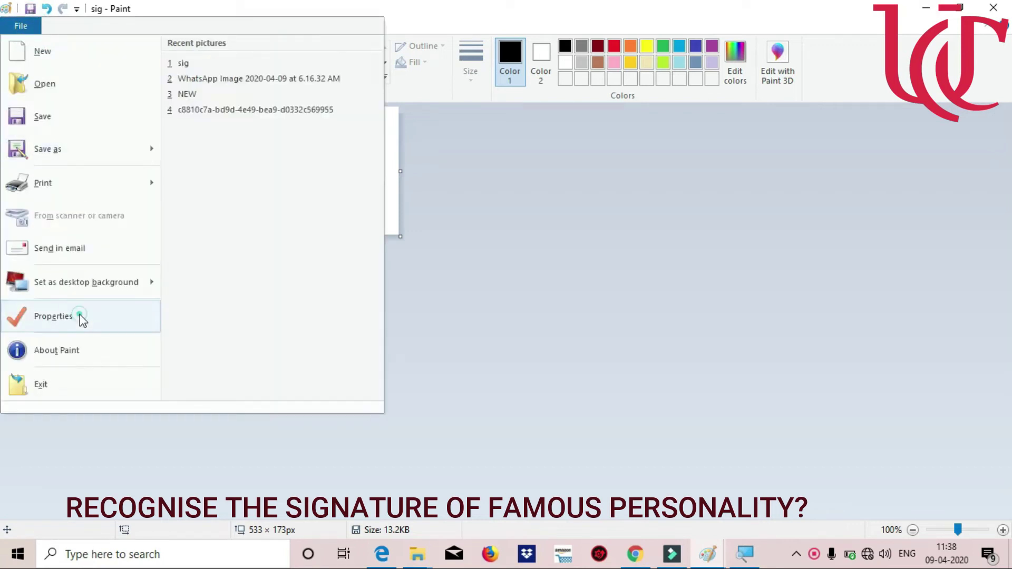
{"action": "left_click", "coordinate": [53, 316]}
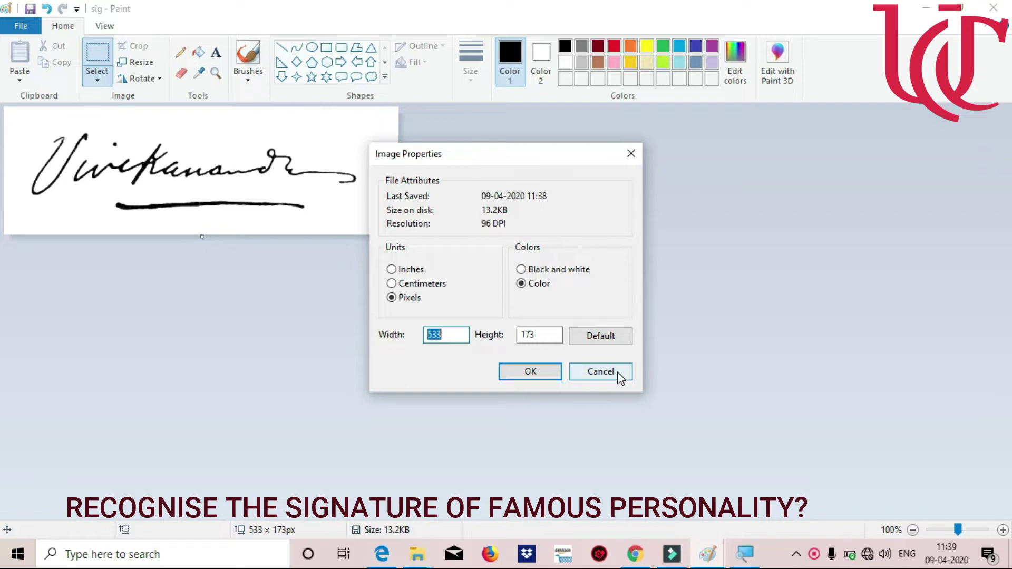
{"action": "left_click", "coordinate": [452, 337]}
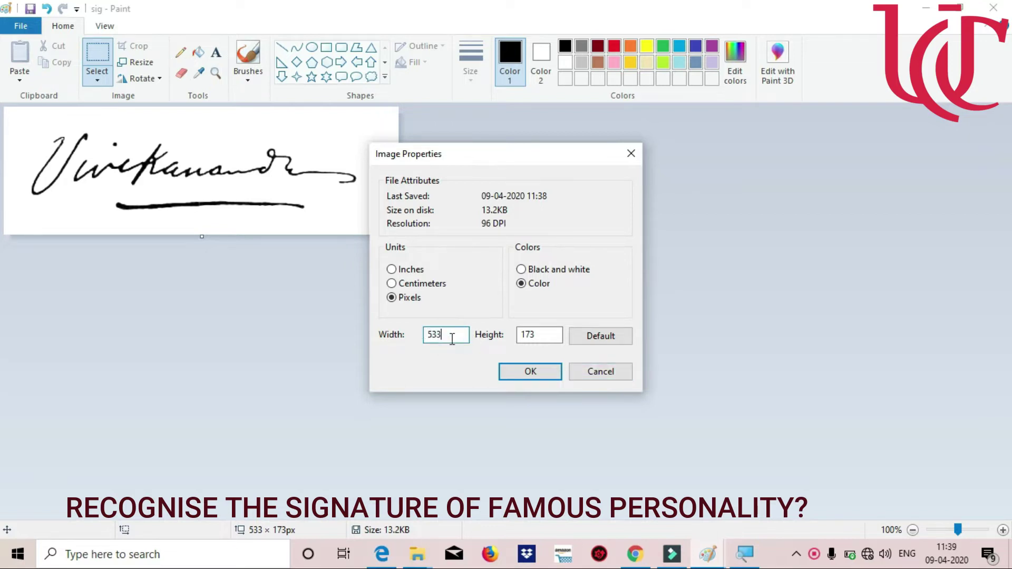
{"action": "key", "text": "alt+i"}
{"action": "left_click_drag", "start_coordinate": [456, 336], "coordinate": [400, 339]}
{"action": "type", "text": "4.5"}
Check the required signature dimension in the PAN guidelines, apply a height of 2 inches in Paint, and undo the change
{"action": "left_click", "coordinate": [636, 556]}
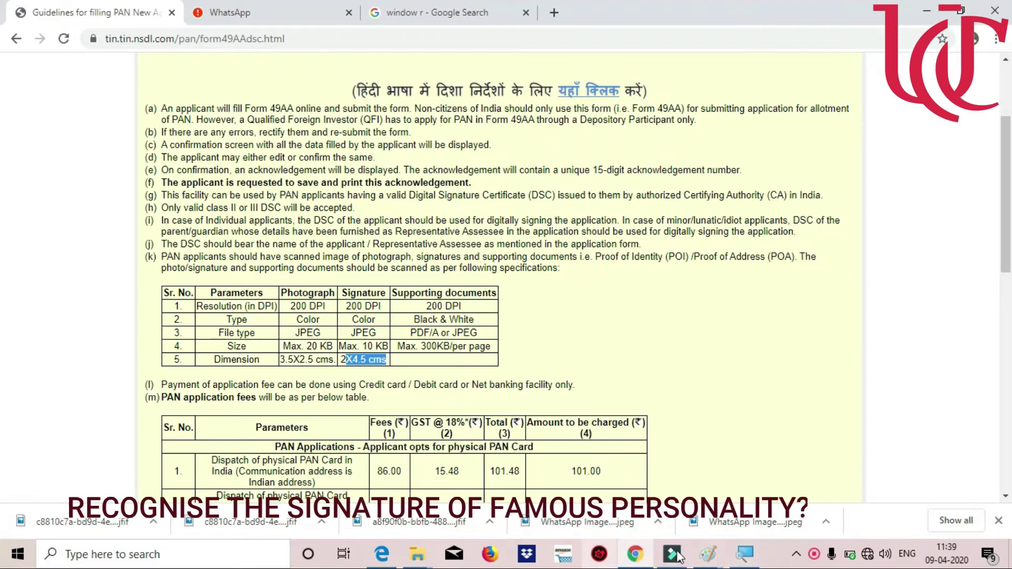
{"action": "left_click", "coordinate": [708, 554]}
{"action": "left_click", "coordinate": [550, 333]}
{"action": "key", "text": "ctrl+a"}
{"action": "type", "text": "2"}
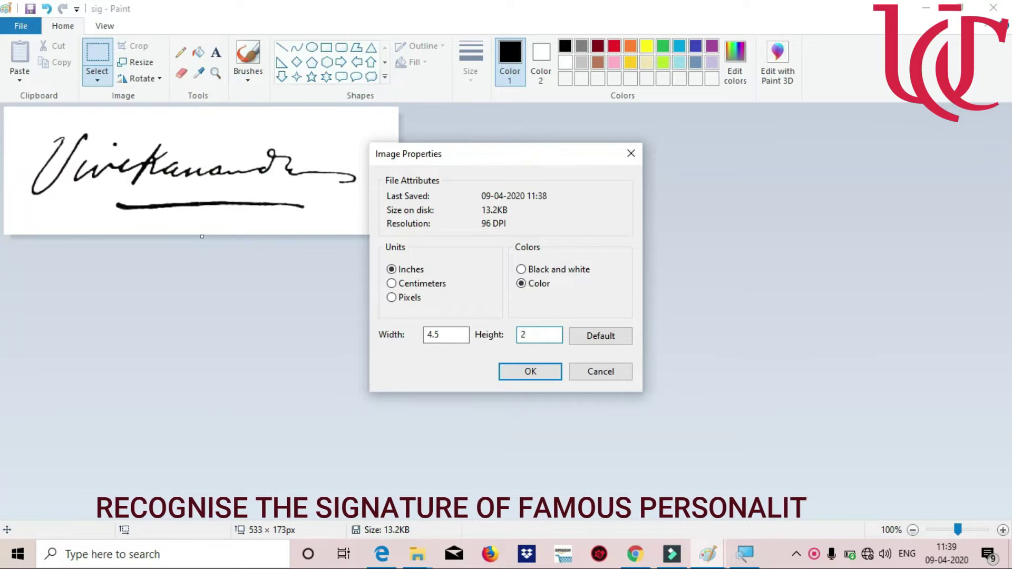
{"action": "left_click", "coordinate": [531, 373]}
{"action": "key", "text": "ctrl+z"}
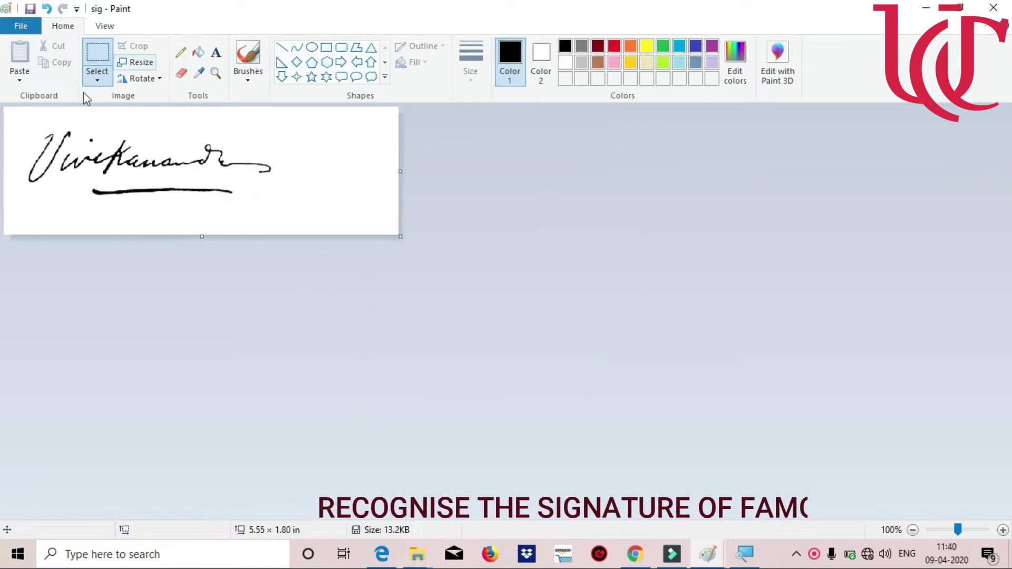
Set the signature image to 4.5 inches wide and 2 inches high in its image properties, and save it
{"action": "left_click", "coordinate": [21, 25]}
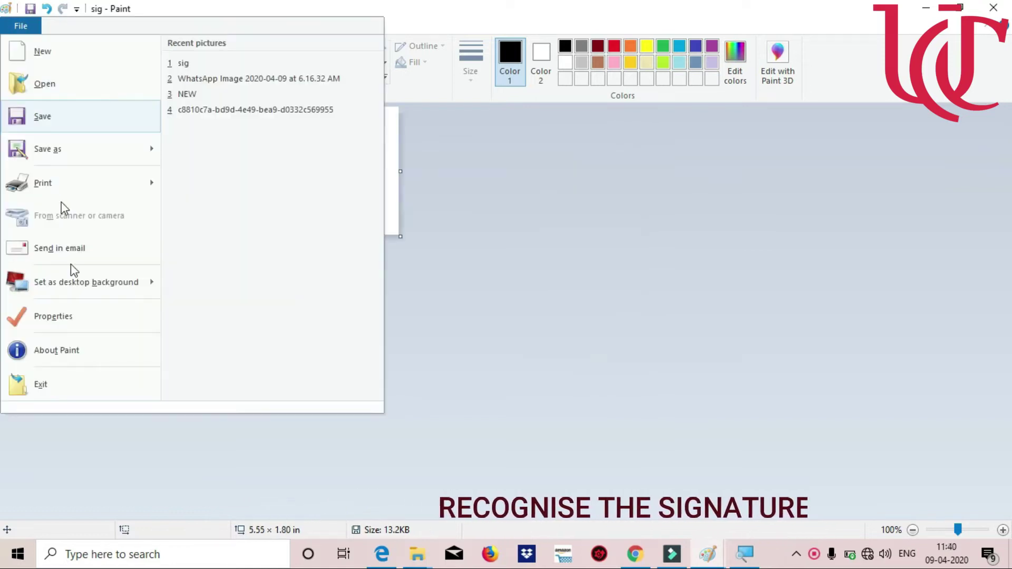
{"action": "left_click", "coordinate": [387, 224]}
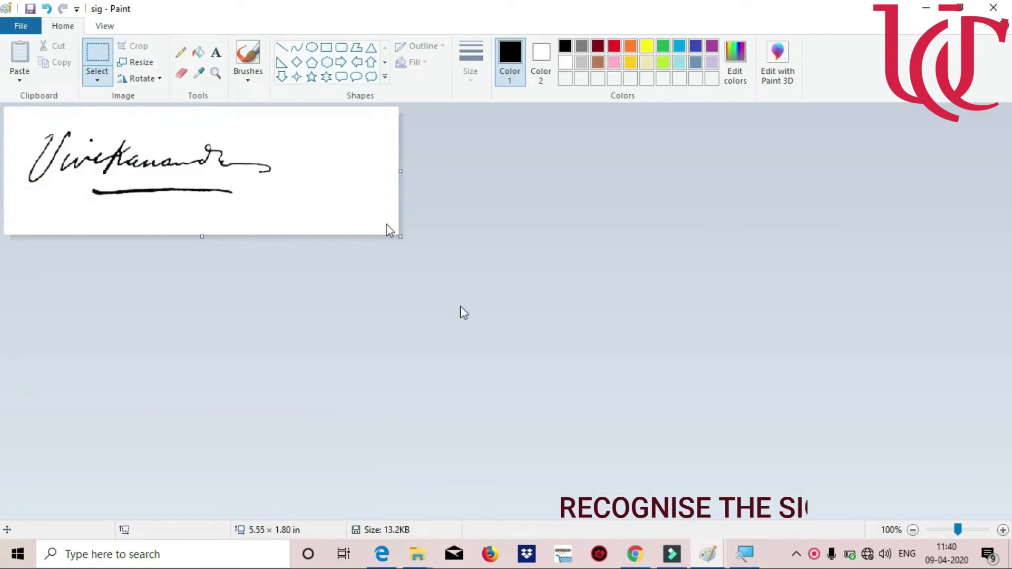
{"action": "key", "text": "ctrl+e"}
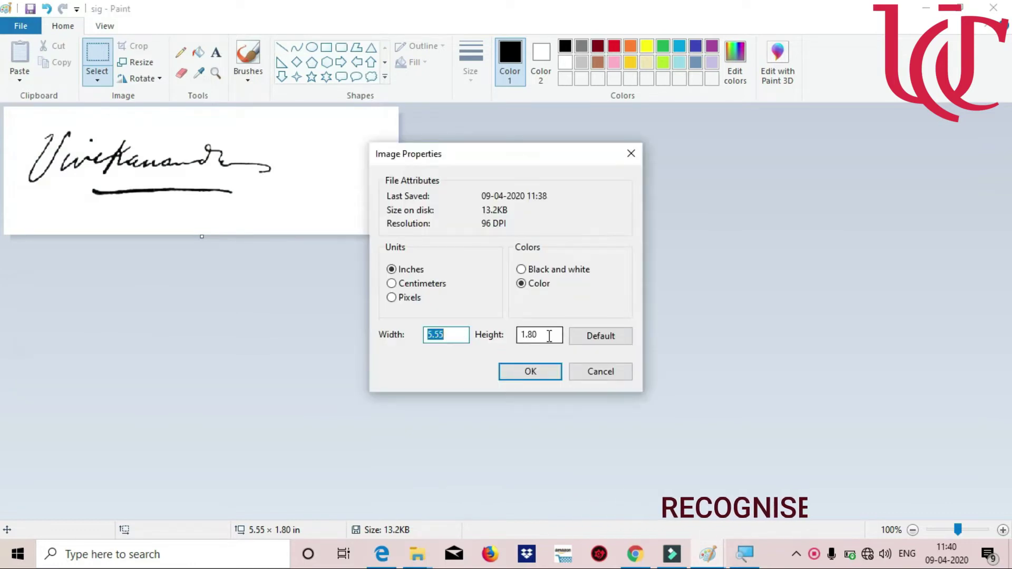
{"action": "type", "text": "4.5"}
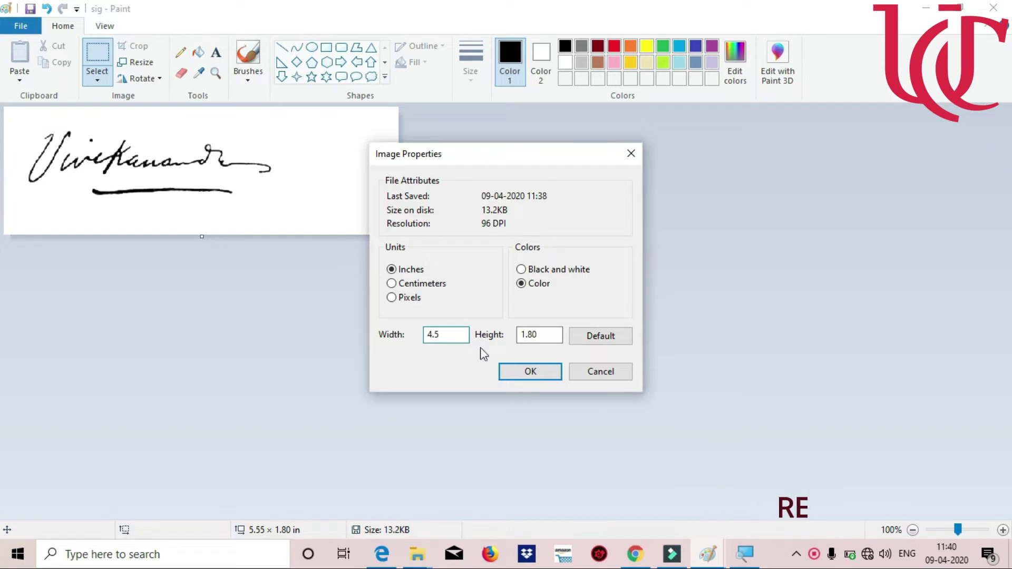
{"action": "double_click", "coordinate": [545, 335]}
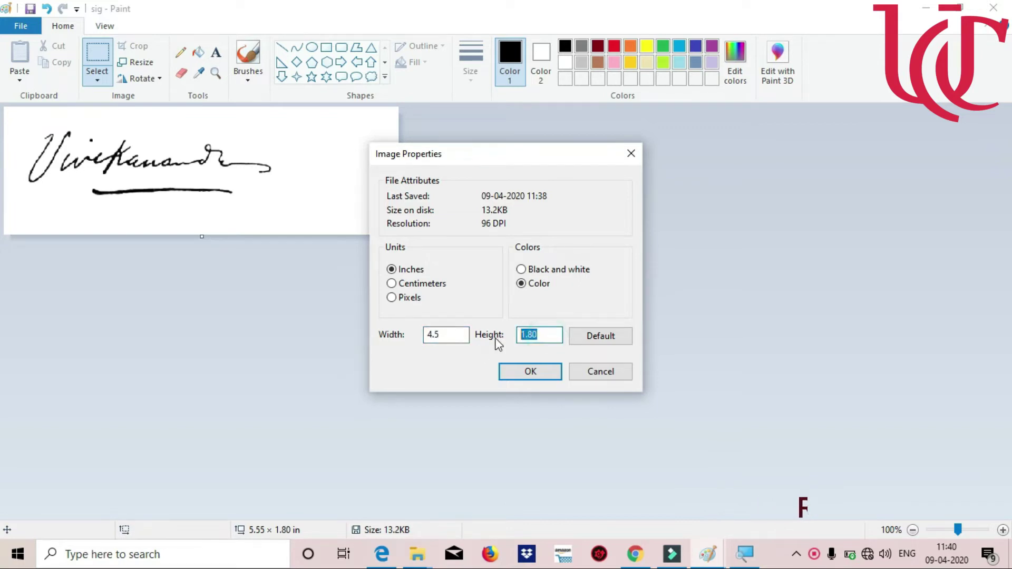
{"action": "type", "text": "2"}
{"action": "left_click", "coordinate": [534, 372]}
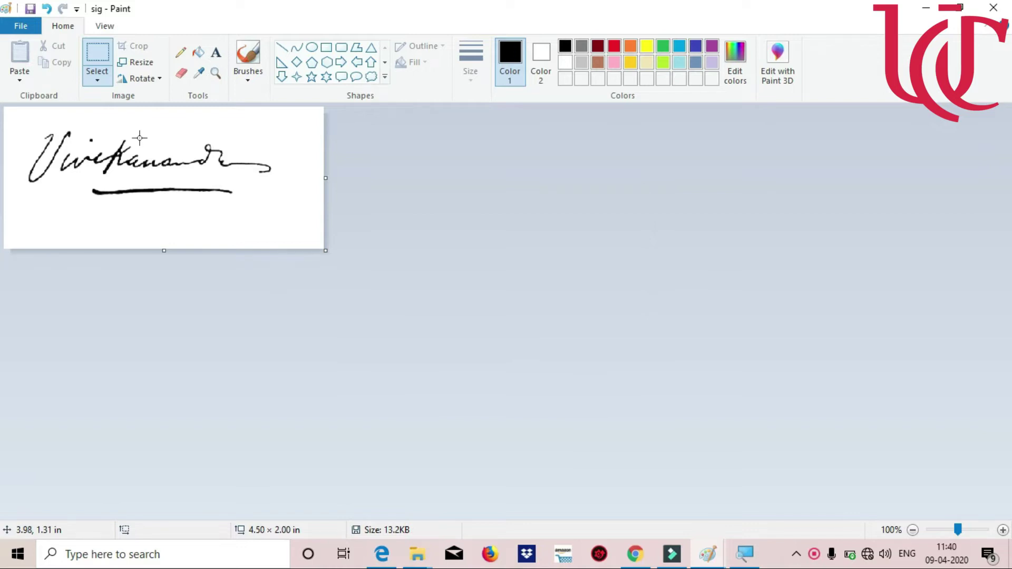
{"action": "left_click_drag", "start_coordinate": [138, 140], "coordinate": [157, 156]}
{"action": "left_click", "coordinate": [30, 9]}
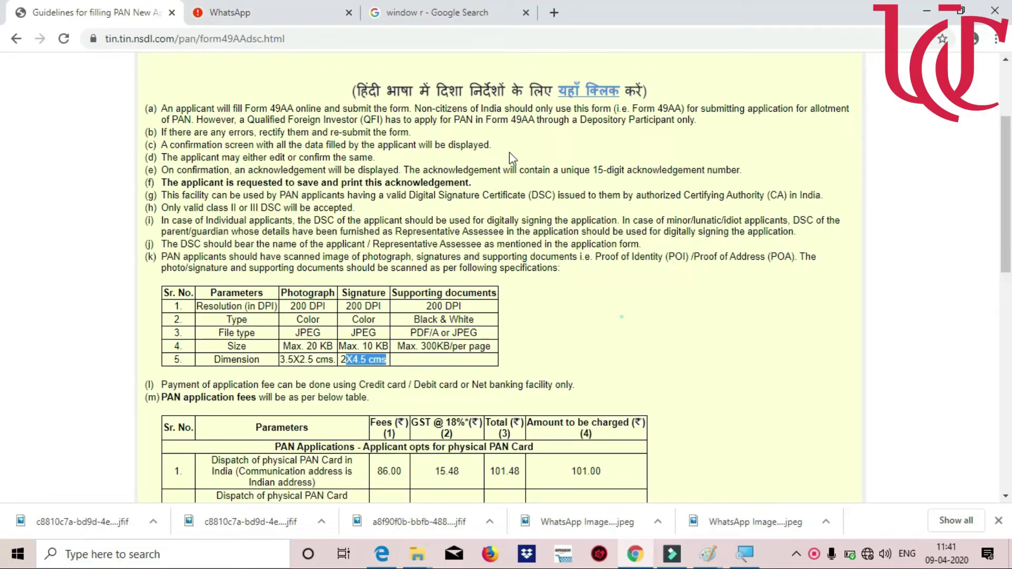
Clear the text highlight on the PAN guidelines page and paste its screenshot into the untitled Paint window, maximized
{"action": "left_click", "coordinate": [566, 177]}
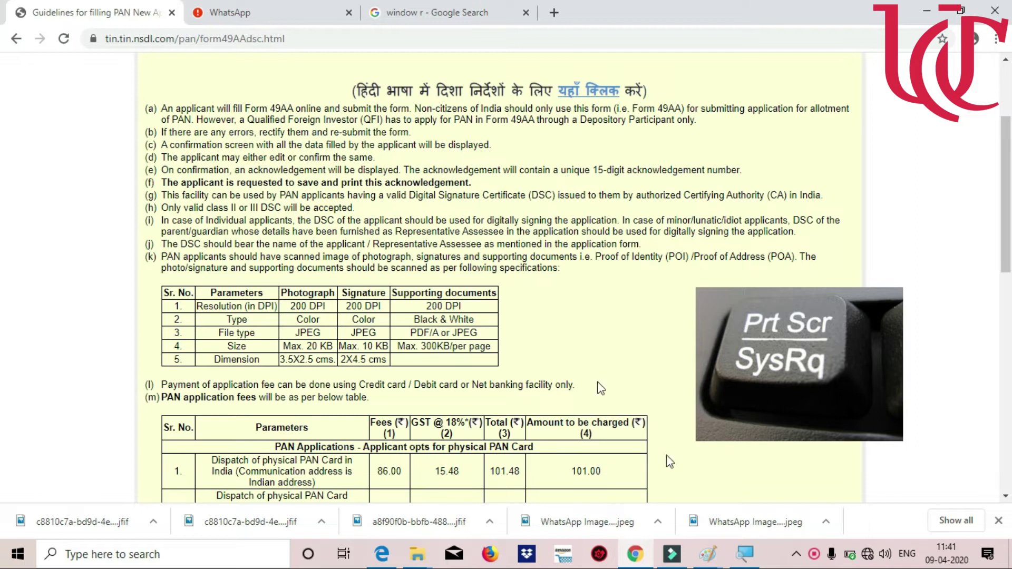
{"action": "left_click", "coordinate": [709, 554]}
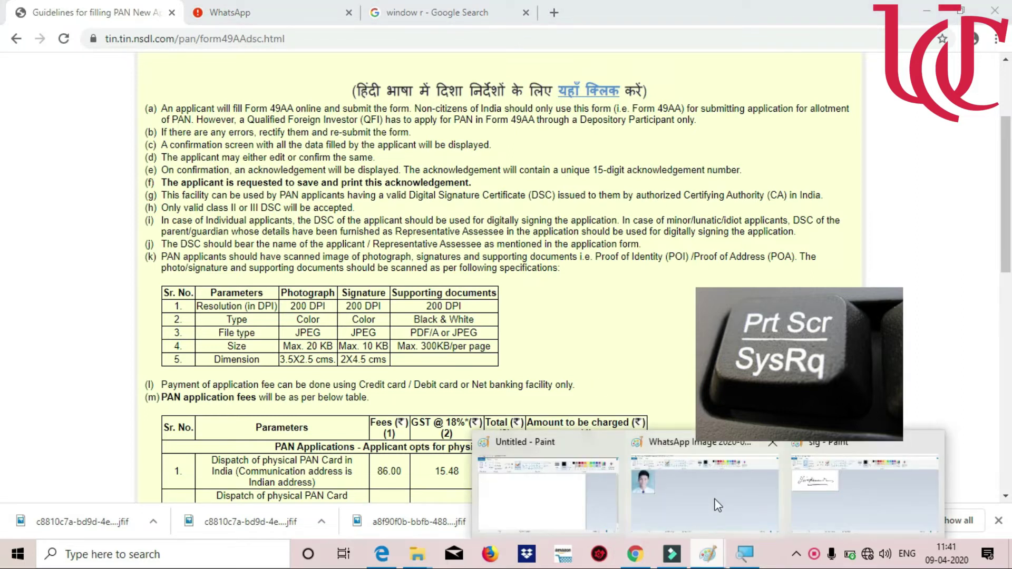
{"action": "left_click", "coordinate": [574, 499]}
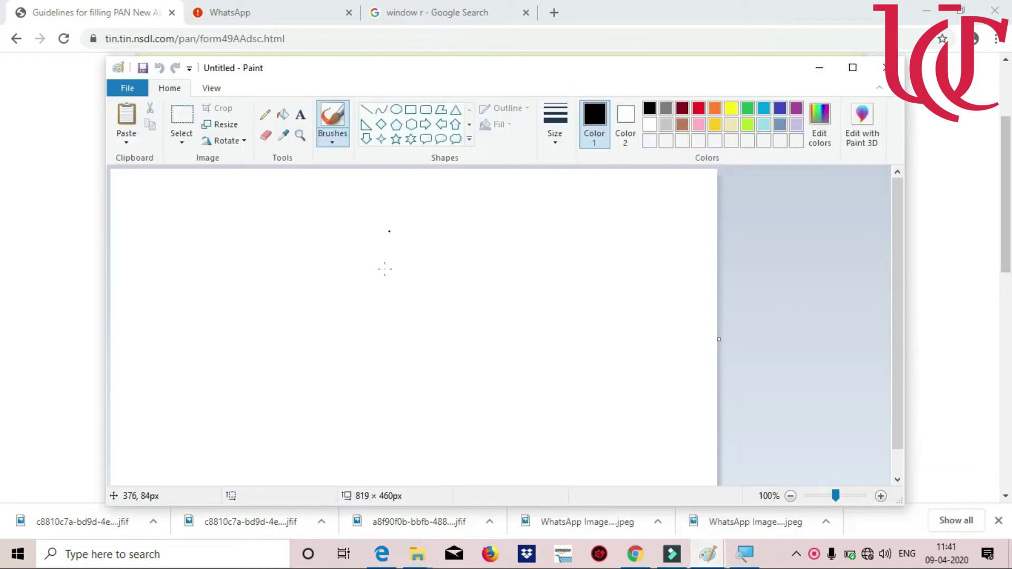
{"action": "key", "text": "ctrl+v"}
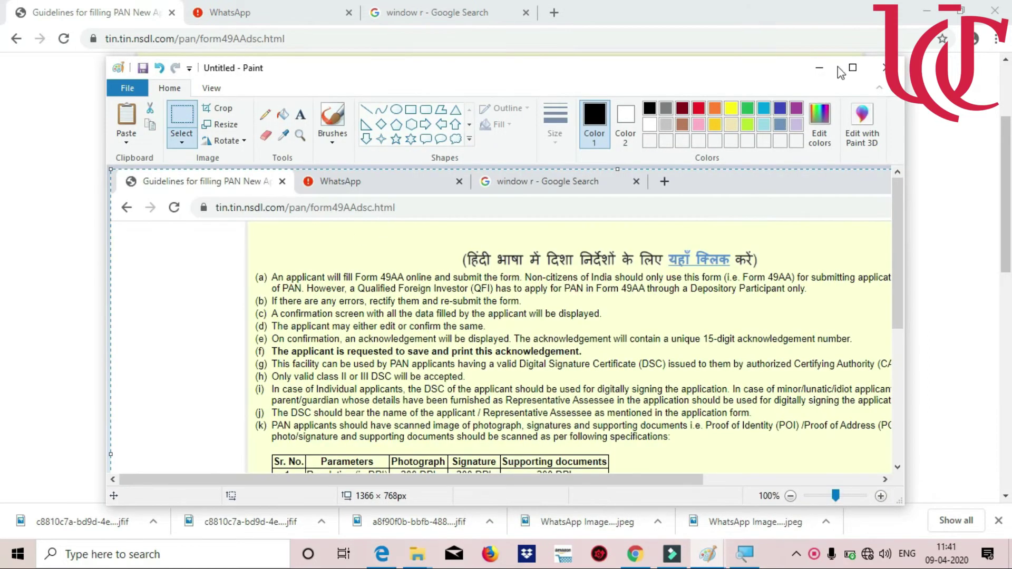
{"action": "left_click", "coordinate": [853, 68]}
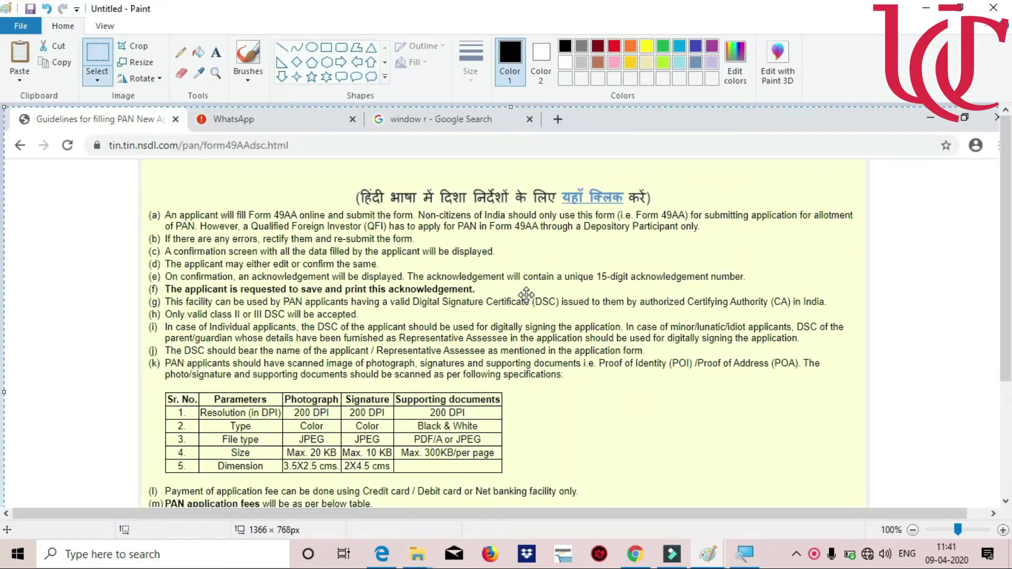
{"action": "scroll", "coordinate": [527, 294], "scroll_direction": "down", "scroll_amount": 3}
{"action": "scroll", "coordinate": [527, 294], "scroll_direction": "up", "scroll_amount": 3}
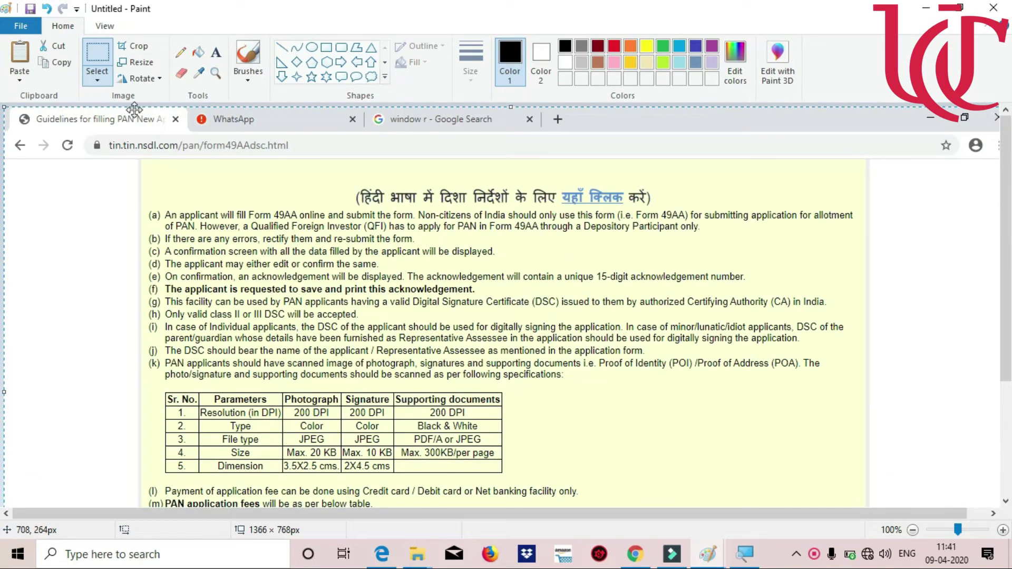
Crop the pasted screenshot to the guidelines text and specification table, about 1000 × 421 px
{"action": "left_click", "coordinate": [138, 45]}
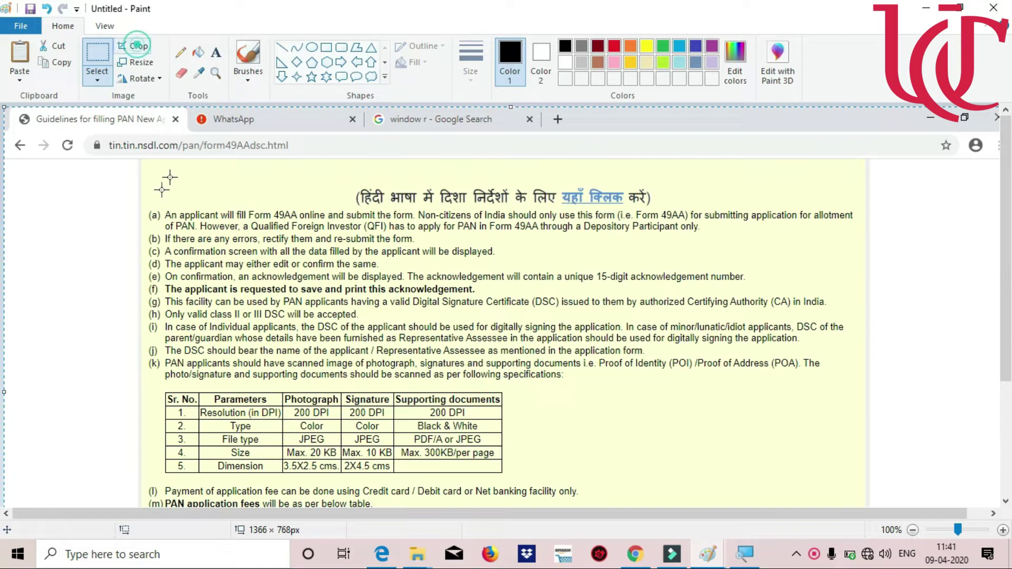
{"action": "left_click_drag", "start_coordinate": [121, 168], "coordinate": [862, 478]}
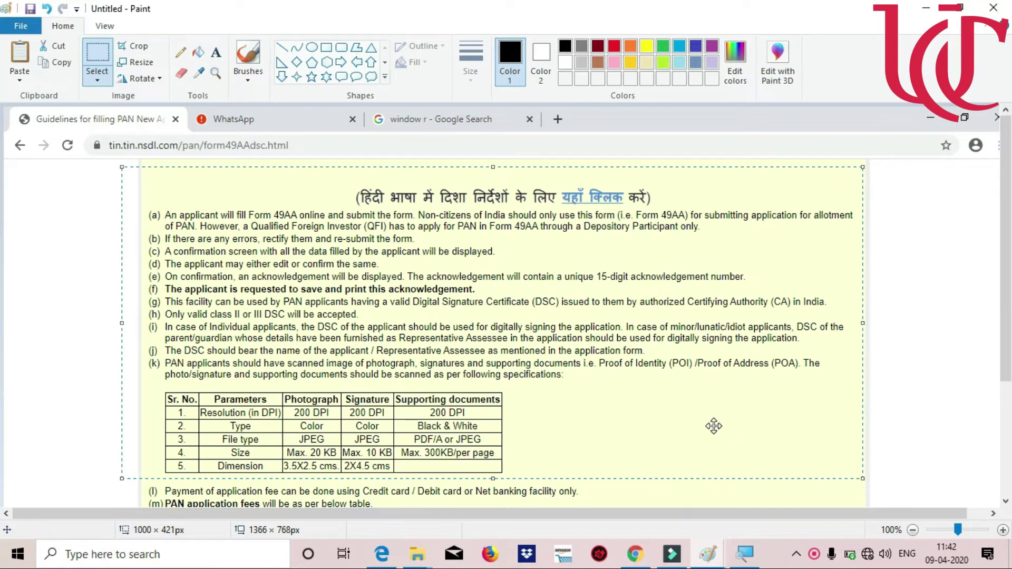
{"action": "left_click", "coordinate": [136, 50]}
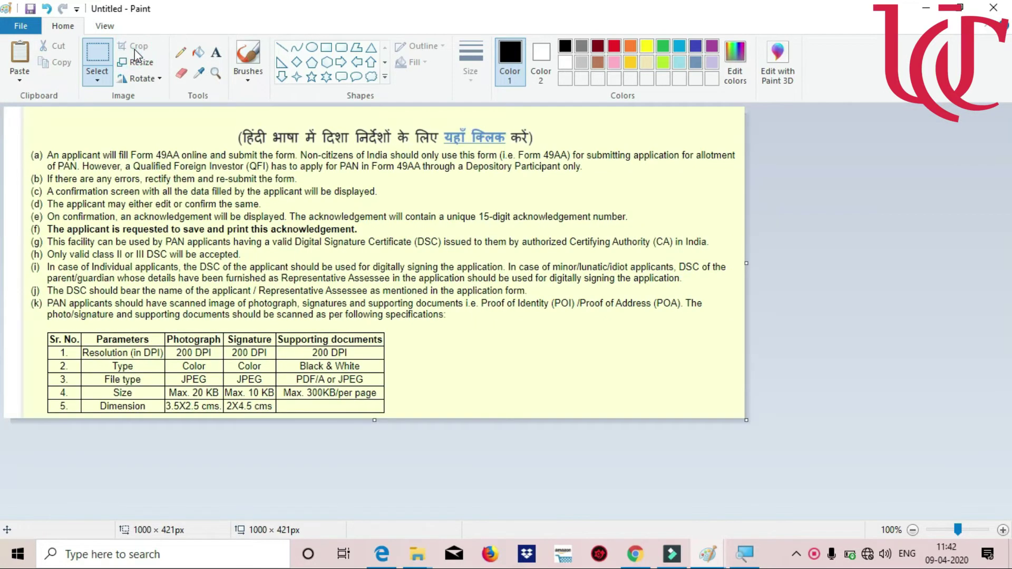
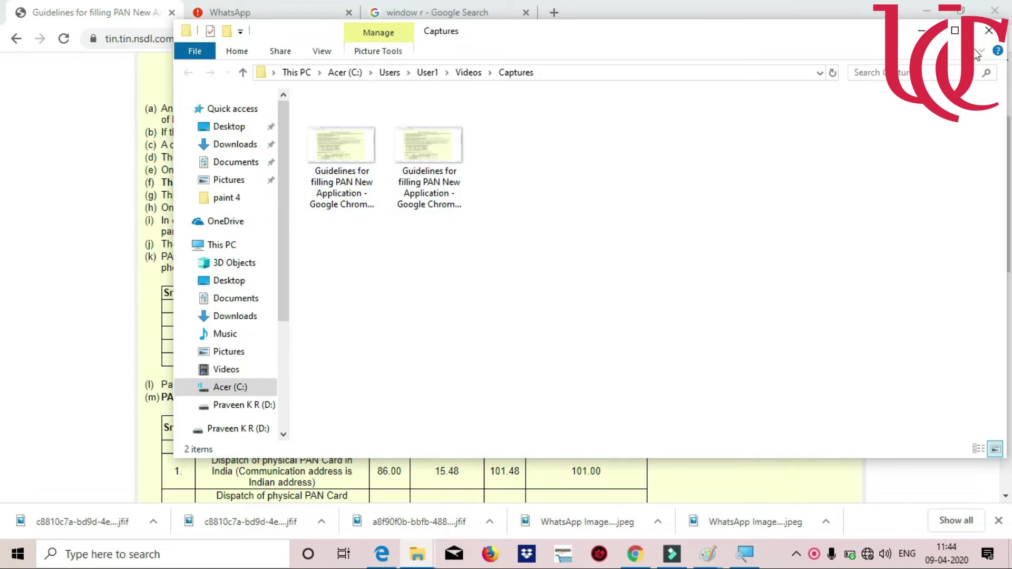
Close the Captures folder and minimize the browser window to reach the desktop
{"action": "left_click", "coordinate": [989, 31]}
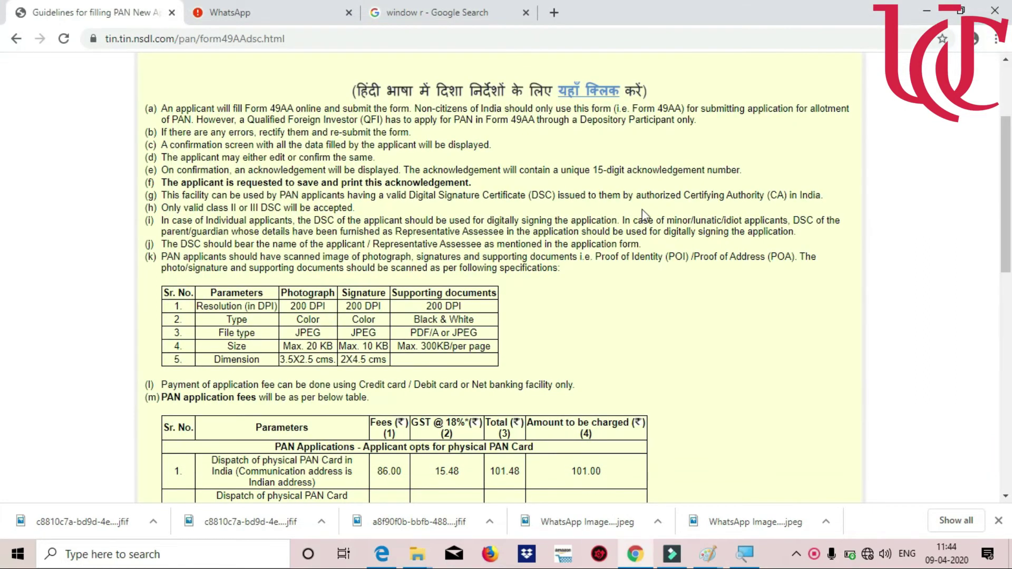
{"action": "key", "text": "super+Down"}
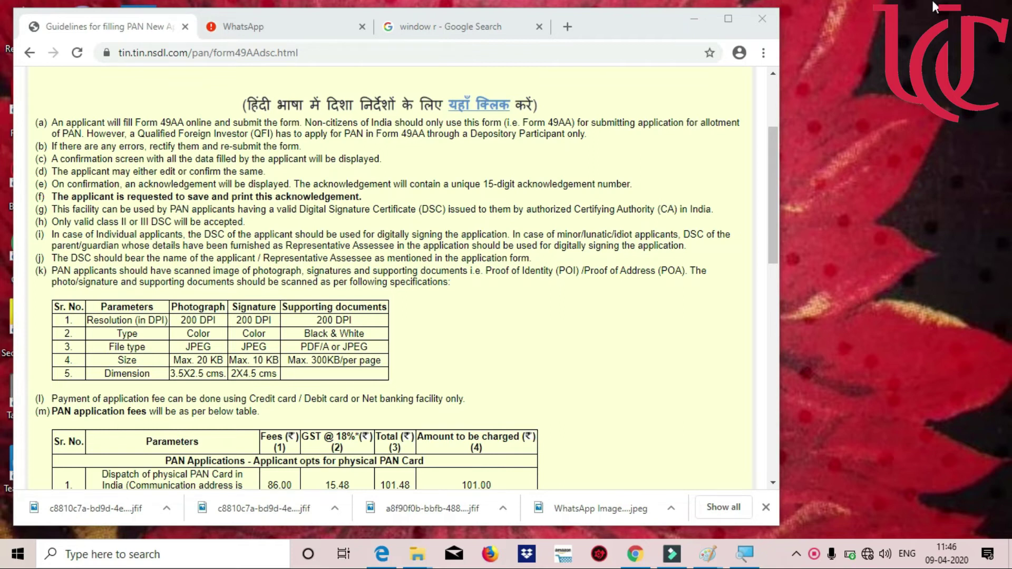
{"action": "left_click", "coordinate": [692, 22]}
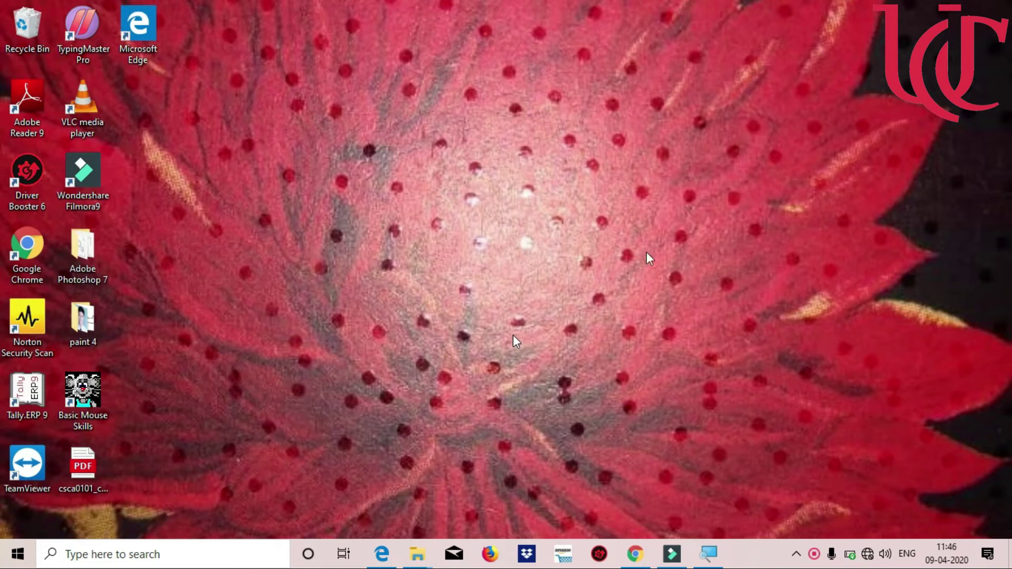
Open the micky mouse image from the paint 4 folder with Paint
{"action": "key", "text": "alt+Tab"}
{"action": "right_click", "coordinate": [607, 141]}
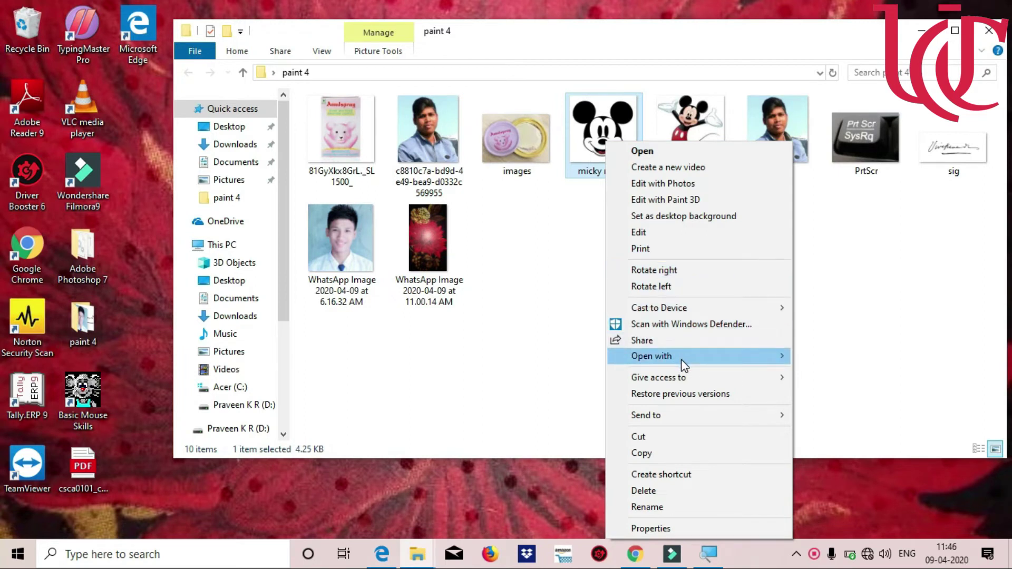
{"action": "mouse_move", "coordinate": [681, 359]}
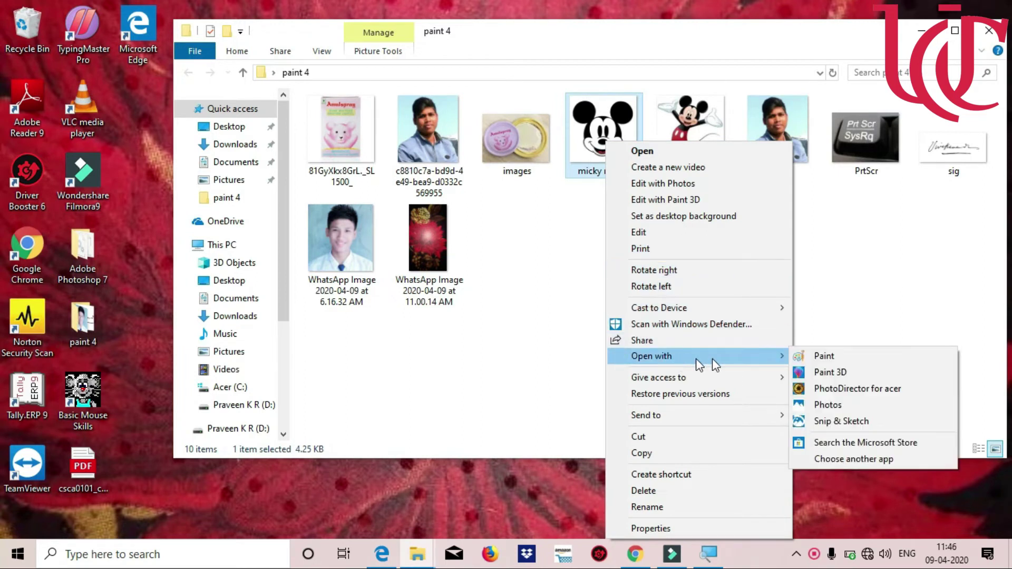
{"action": "left_click", "coordinate": [825, 358]}
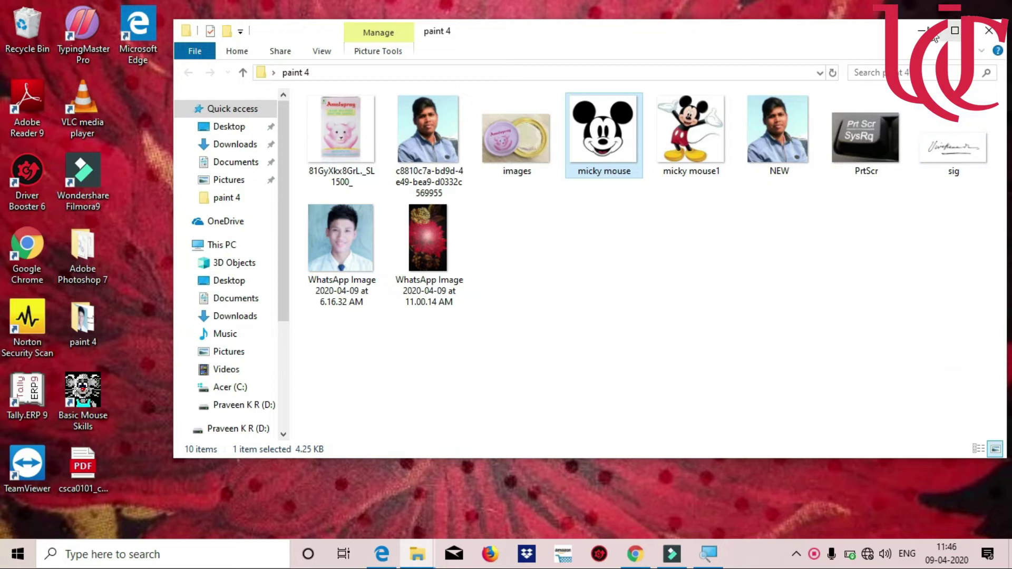
{"action": "key", "text": "super+d"}
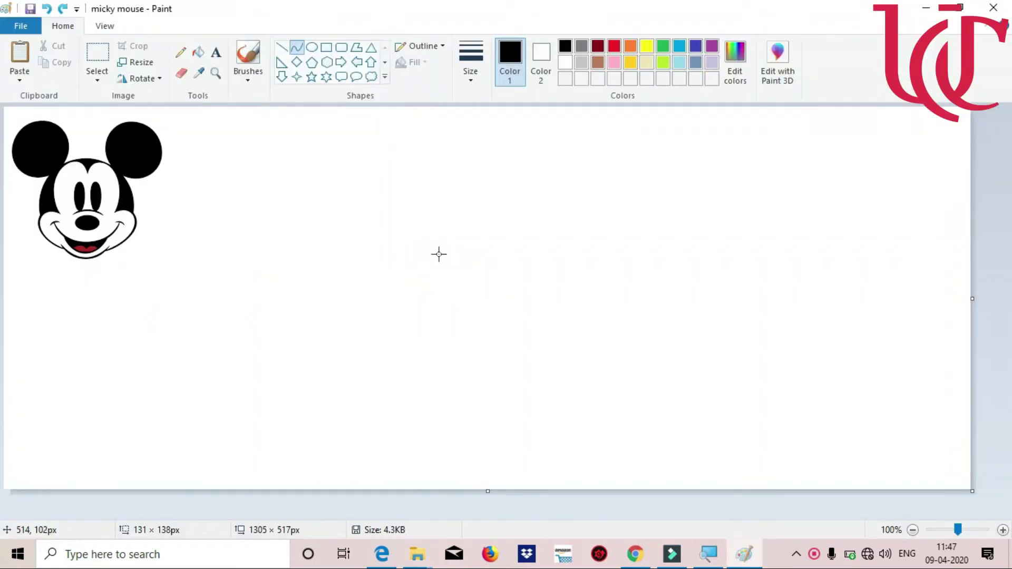
Draw a black, nearly closed curve with two bends in the blank area beside the Mickey Mouse face
{"action": "left_click_drag", "start_coordinate": [433, 262], "coordinate": [460, 244]}
{"action": "left_click_drag", "start_coordinate": [387, 228], "coordinate": [167, 273]}
{"action": "left_click_drag", "start_coordinate": [343, 176], "coordinate": [512, 104]}
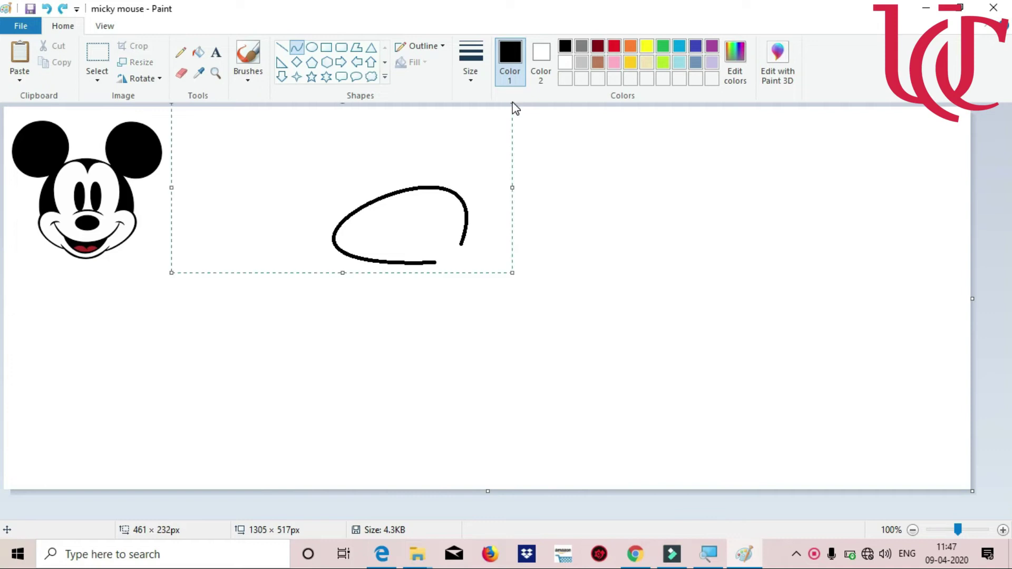
Draw a second nearly closed black curve with two bends as the other ear, opposite the first one
{"action": "left_click", "coordinate": [608, 247]}
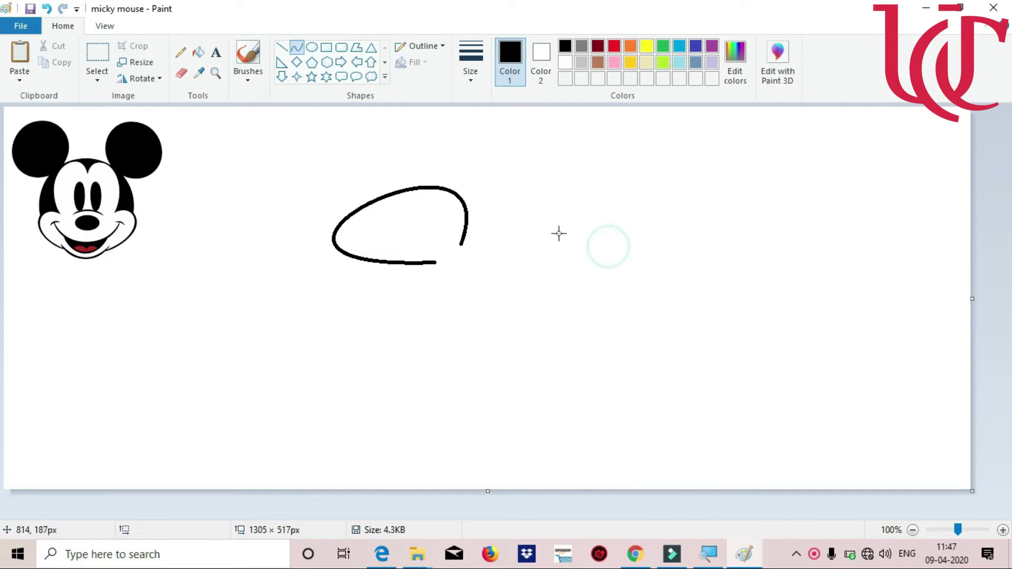
{"action": "left_click", "coordinate": [564, 250]}
{"action": "mouse_move", "coordinate": [592, 258]}
{"action": "left_mouse_down"}
{"action": "mouse_move", "coordinate": [615, 276]}
{"action": "mouse_move", "coordinate": [598, 267]}
{"action": "left_mouse_up"}
{"action": "left_click_drag", "start_coordinate": [569, 218], "coordinate": [508, 102]}
{"action": "left_click_drag", "start_coordinate": [650, 185], "coordinate": [683, 177]}
{"action": "left_click_drag", "start_coordinate": [796, 158], "coordinate": [786, 158]}
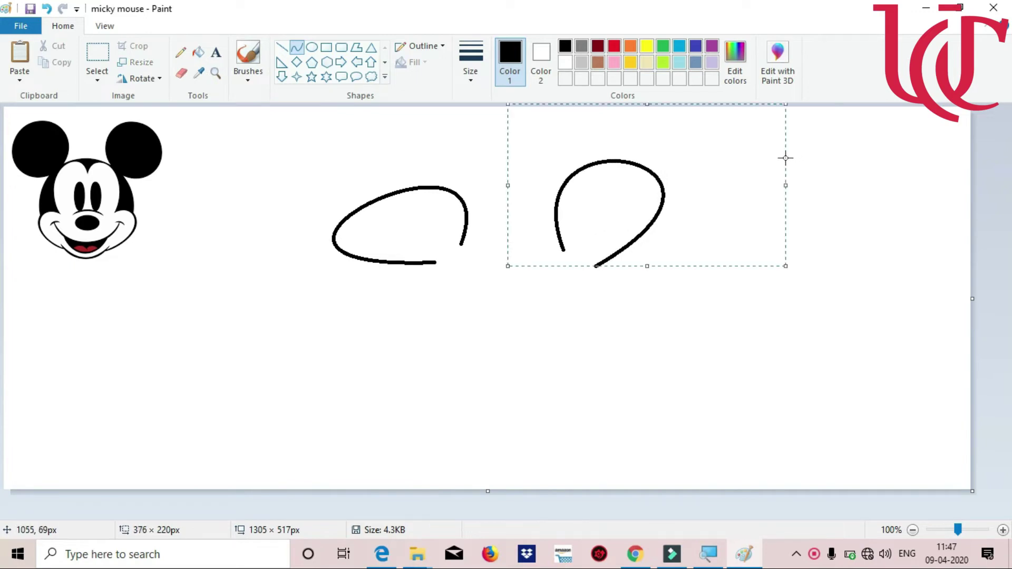
{"action": "left_click", "coordinate": [820, 313]}
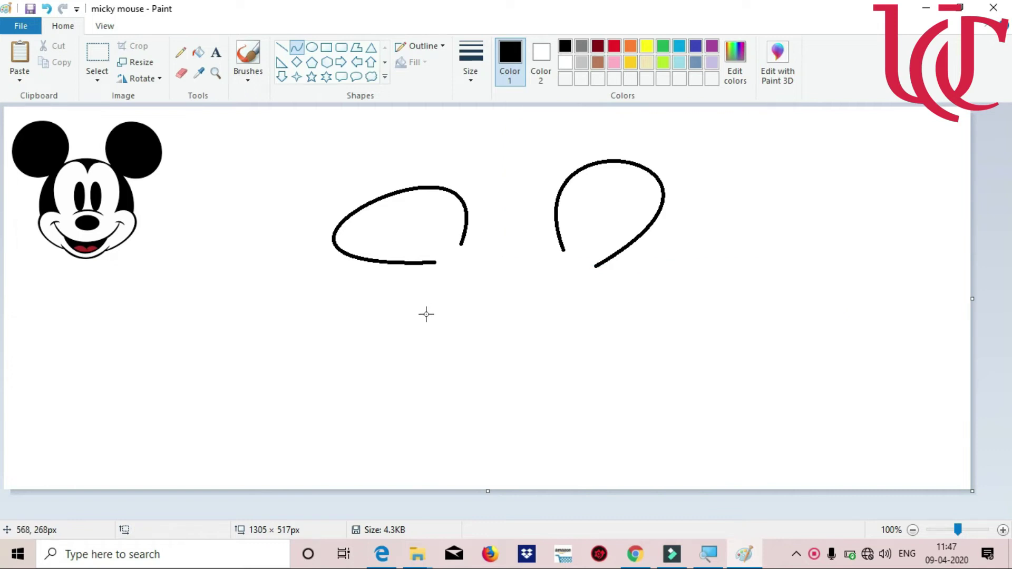
Draw an upward-arched black curve about 248 px wide below the two ears as the top of the head
{"action": "left_click_drag", "start_coordinate": [425, 316], "coordinate": [610, 320]}
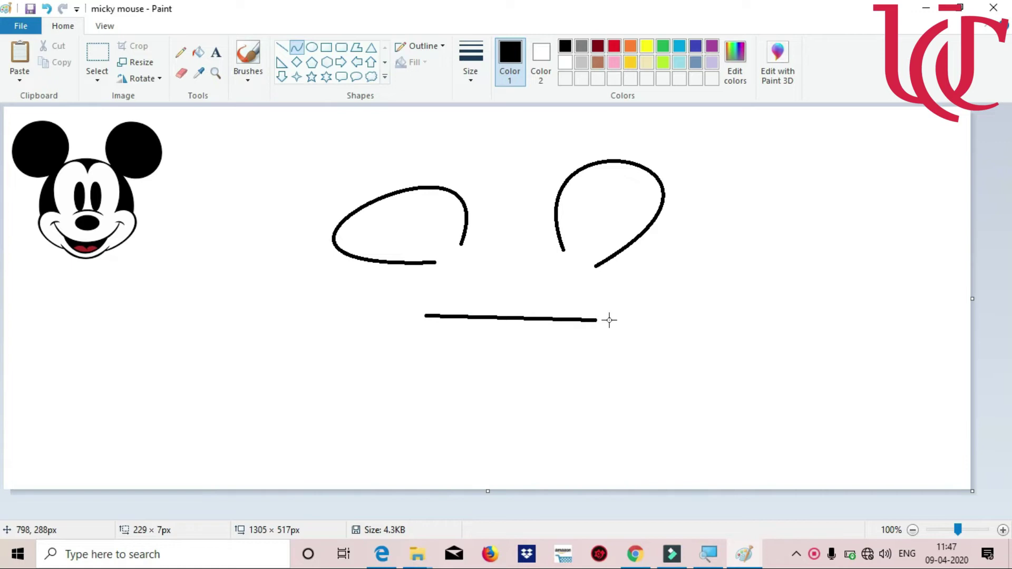
{"action": "left_click_drag", "start_coordinate": [475, 289], "coordinate": [446, 193]}
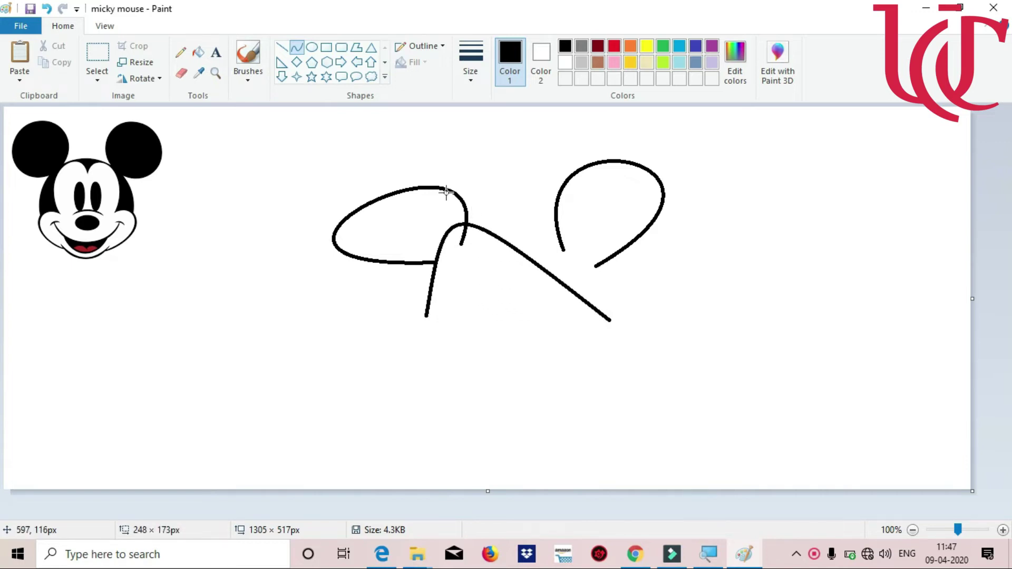
{"action": "left_click_drag", "start_coordinate": [580, 258], "coordinate": [597, 217]}
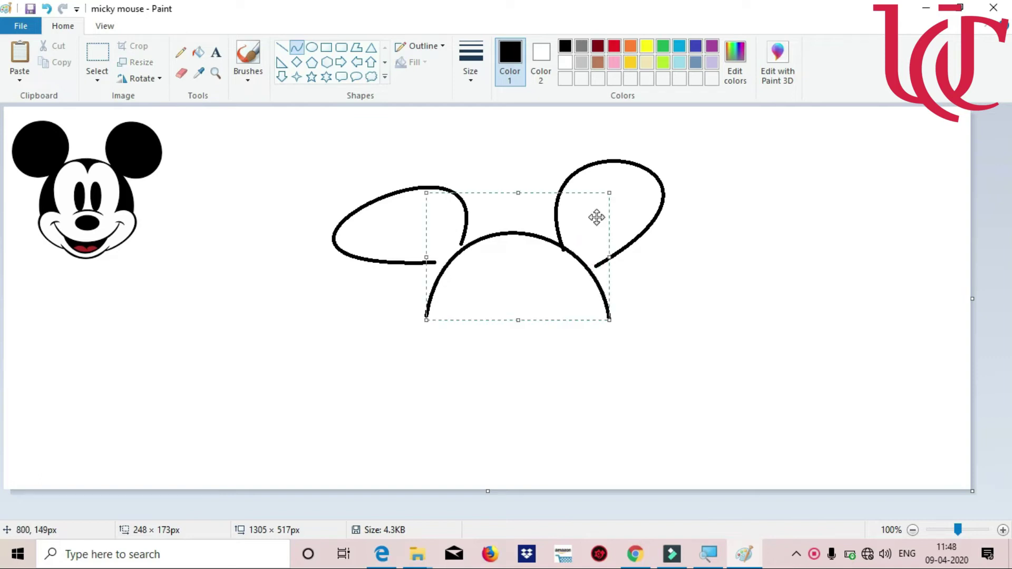
Draw a cheek curve about 89 px tall, bulging outward below the left end of the head arc
{"action": "left_click_drag", "start_coordinate": [454, 330], "coordinate": [452, 395]}
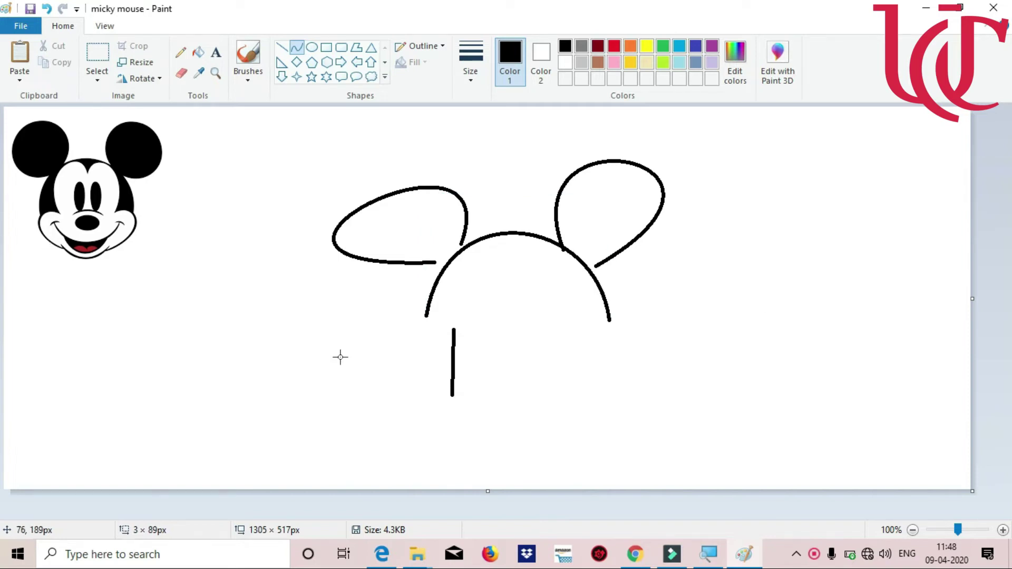
{"action": "left_click_drag", "start_coordinate": [428, 340], "coordinate": [389, 310]}
{"action": "left_click_drag", "start_coordinate": [395, 388], "coordinate": [476, 326]}
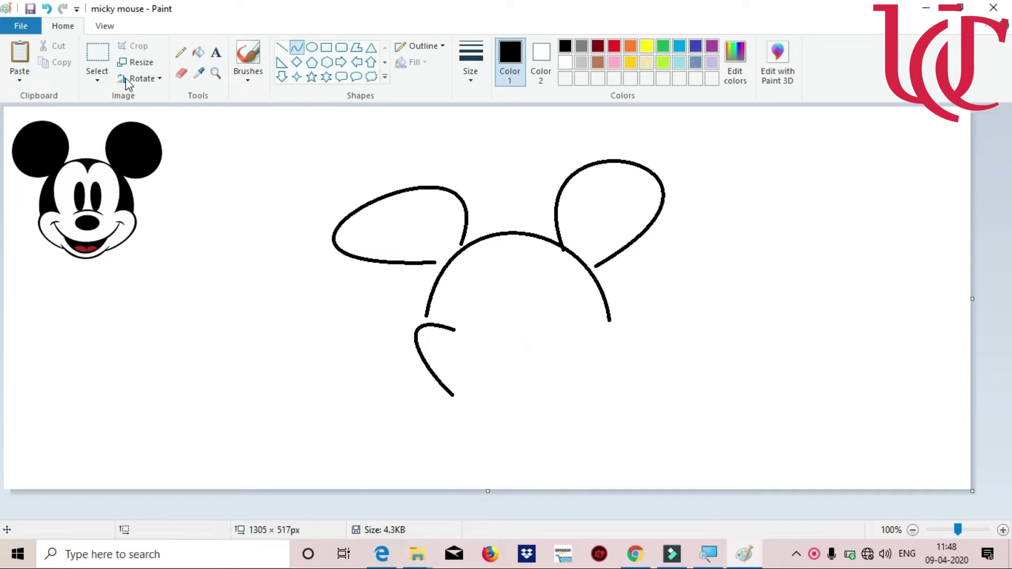
Copy and paste the cheek curve, flip the copy horizontally, and move it near the right end of the head arc
{"action": "left_click", "coordinate": [99, 56]}
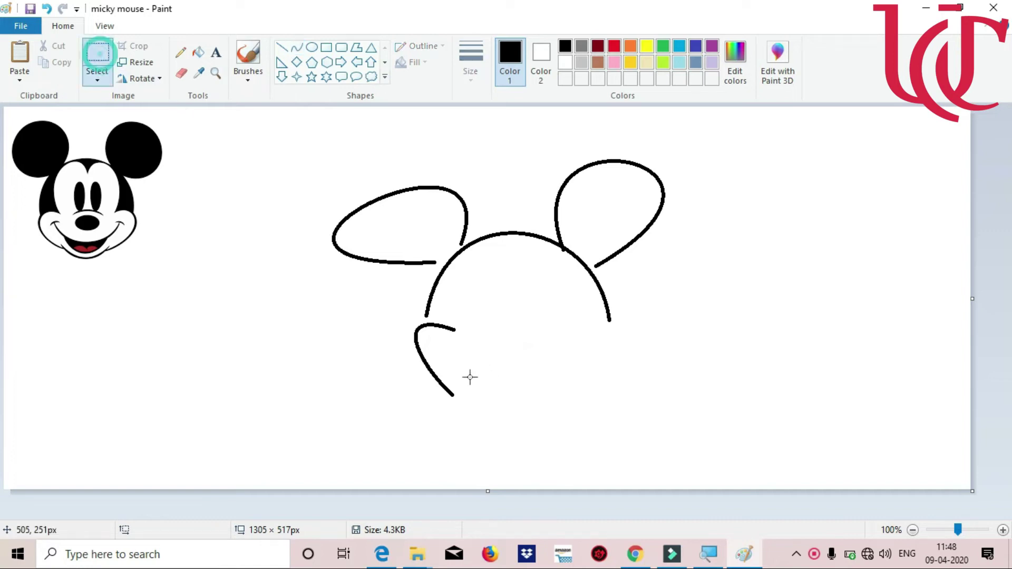
{"action": "left_click_drag", "start_coordinate": [395, 321], "coordinate": [508, 399]}
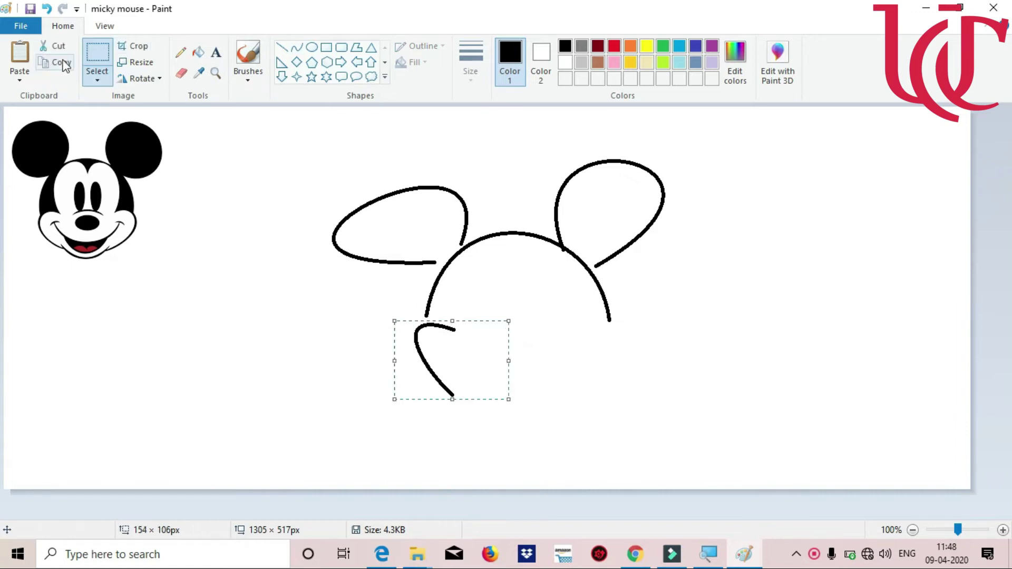
{"action": "left_click", "coordinate": [19, 56]}
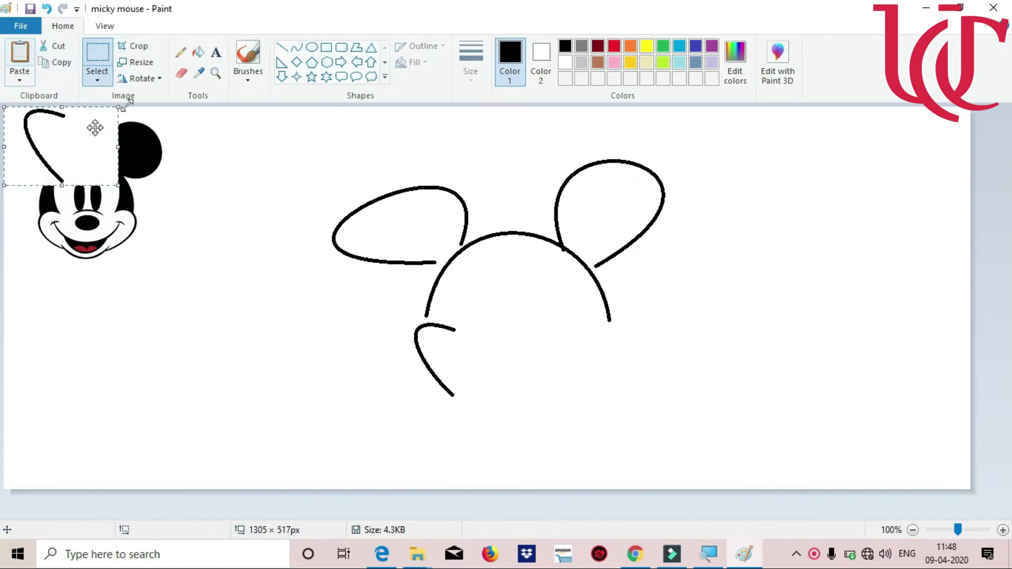
{"action": "left_click", "coordinate": [139, 79]}
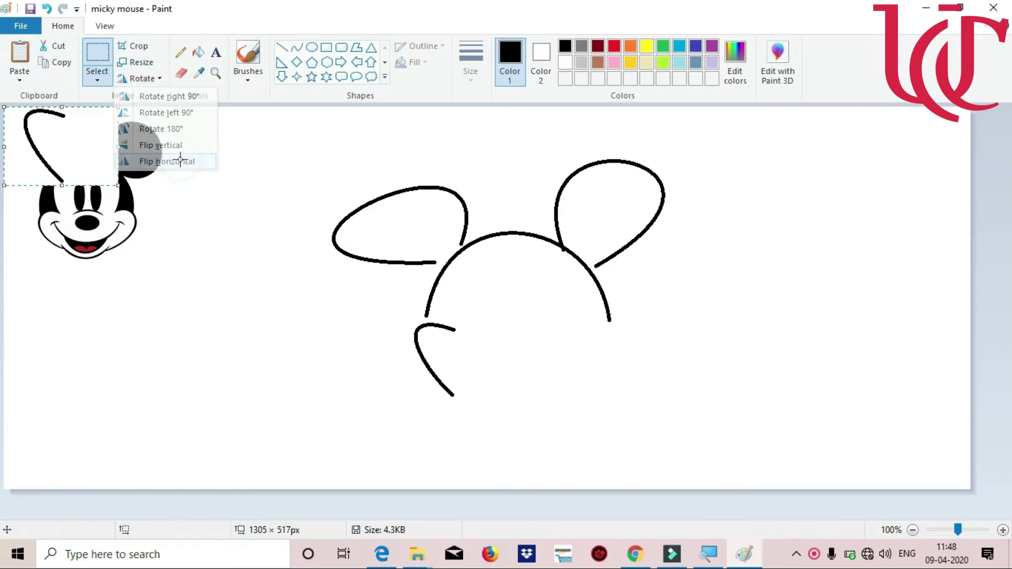
{"action": "left_click", "coordinate": [180, 161]}
{"action": "left_click_drag", "start_coordinate": [82, 153], "coordinate": [629, 353]}
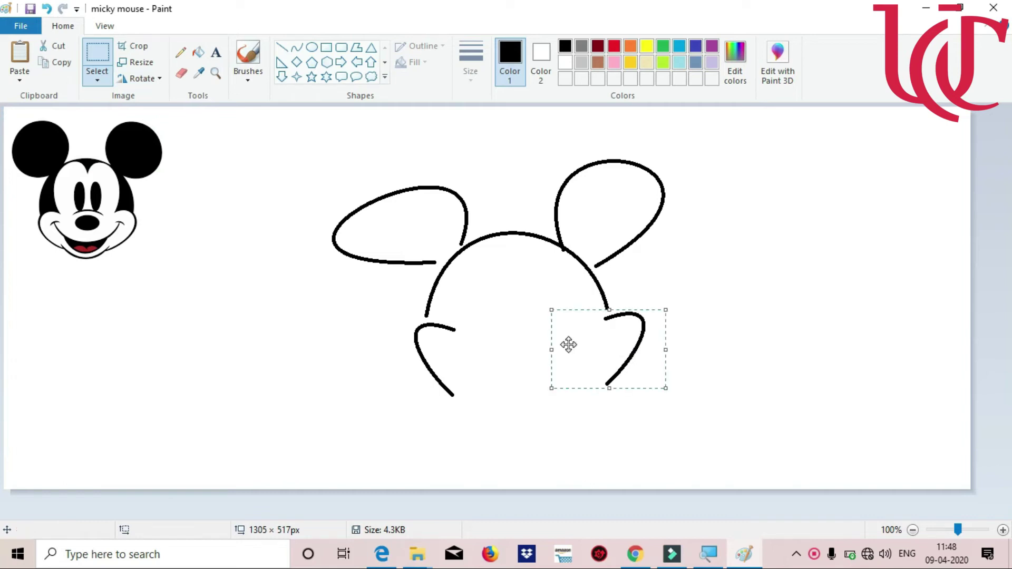
Make the selection transparent and align the flipped cheek with the head arc's right end, level with the left cheek
{"action": "left_click", "coordinate": [100, 77]}
{"action": "left_click", "coordinate": [131, 214]}
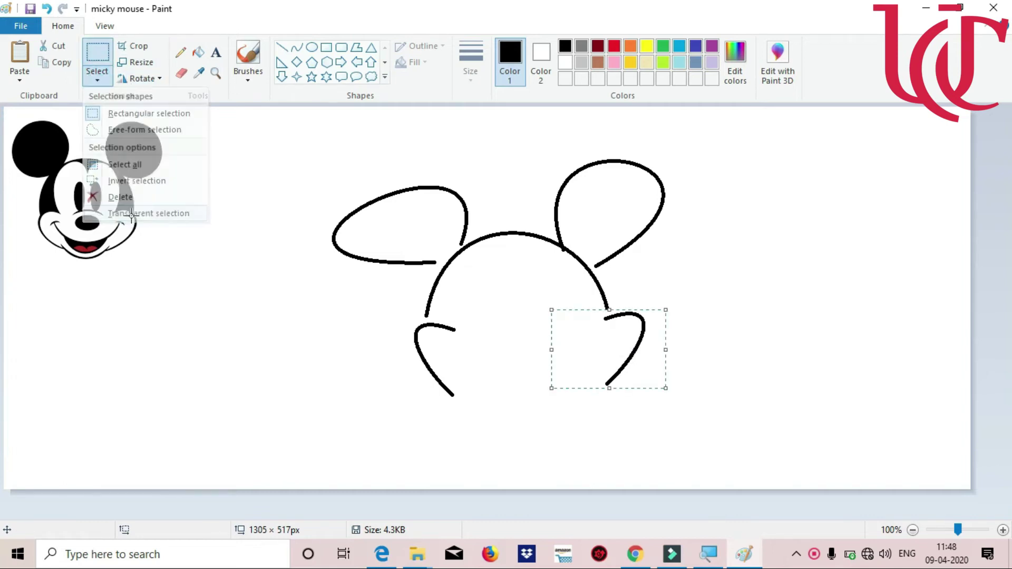
{"action": "left_click_drag", "start_coordinate": [618, 358], "coordinate": [588, 369]}
{"action": "left_click", "coordinate": [291, 360]}
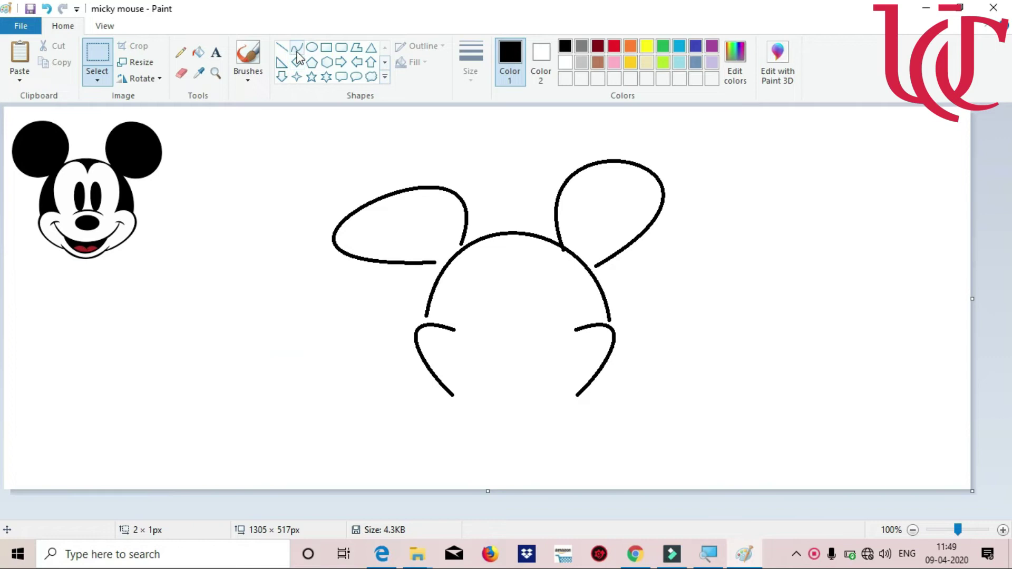
Draw a downward-bowed smile curve between the two cheeks
{"action": "left_click", "coordinate": [297, 51]}
{"action": "left_click_drag", "start_coordinate": [466, 361], "coordinate": [572, 360]}
{"action": "left_click_drag", "start_coordinate": [507, 384], "coordinate": [489, 400]}
{"action": "left_click_drag", "start_coordinate": [555, 393], "coordinate": [550, 398]}
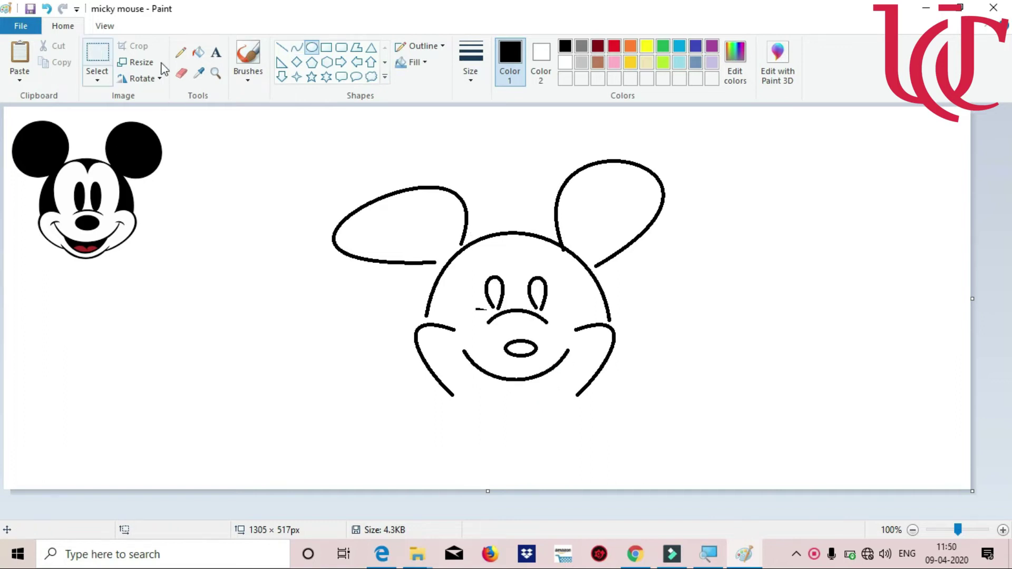
Draw a bent forehead curve about 81 × 101 px from the left cheek's inner end, and move it to the blank area beside the face
{"action": "left_click", "coordinate": [297, 47]}
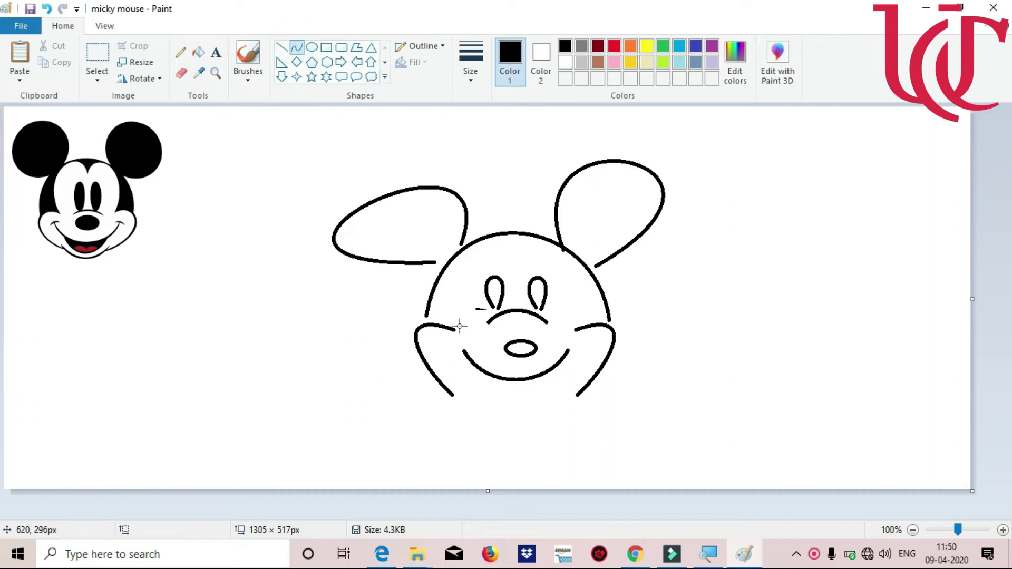
{"action": "left_click_drag", "start_coordinate": [455, 330], "coordinate": [514, 256]}
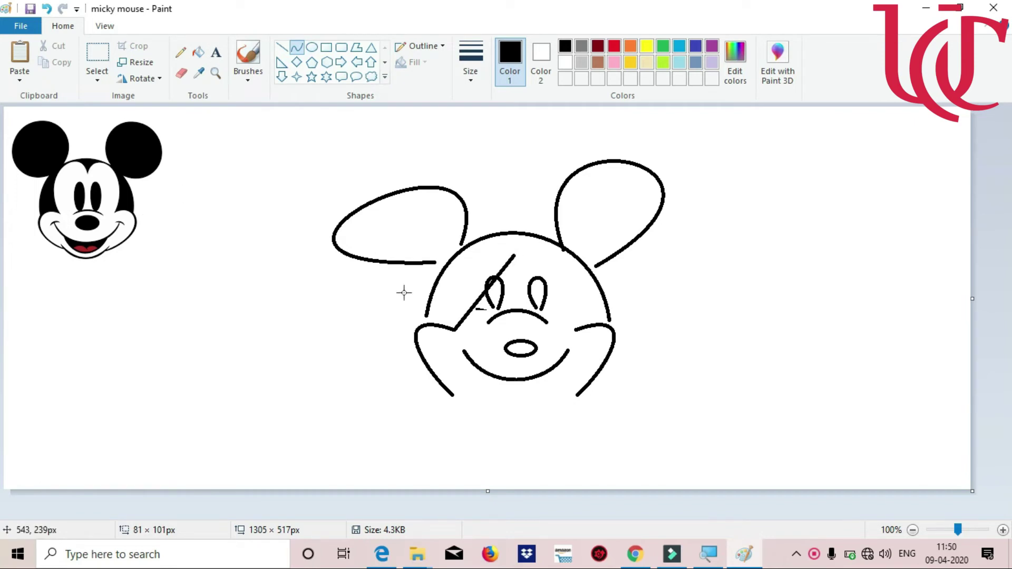
{"action": "left_click_drag", "start_coordinate": [464, 273], "coordinate": [475, 221]}
{"action": "left_click_drag", "start_coordinate": [476, 275], "coordinate": [268, 350]}
{"action": "left_click", "coordinate": [142, 125]}
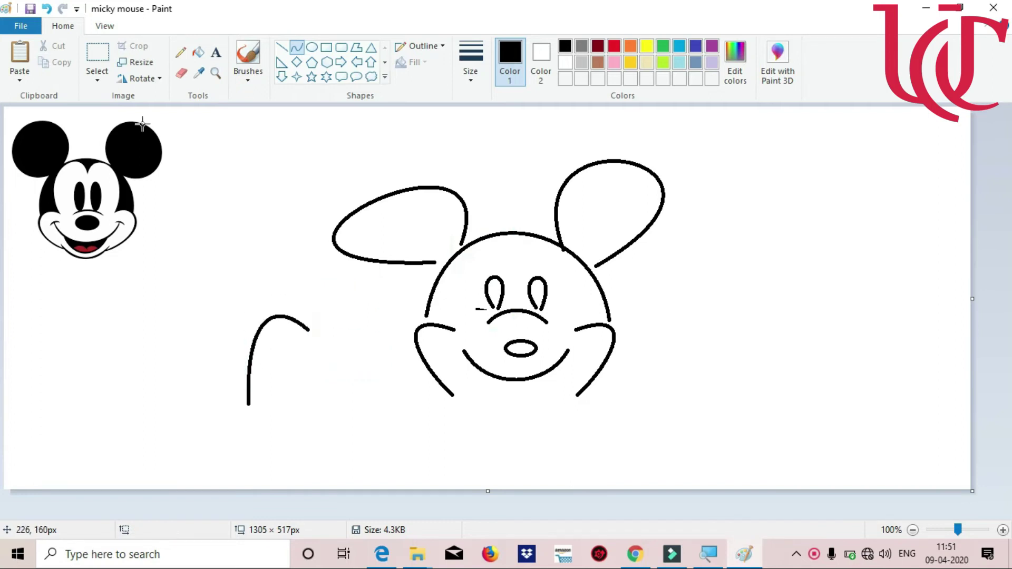
Copy and paste the forehead curve, and position the copy inside the left half of the head, meeting the left cheek
{"action": "left_click", "coordinate": [97, 55]}
{"action": "left_click_drag", "start_coordinate": [216, 316], "coordinate": [323, 413]}
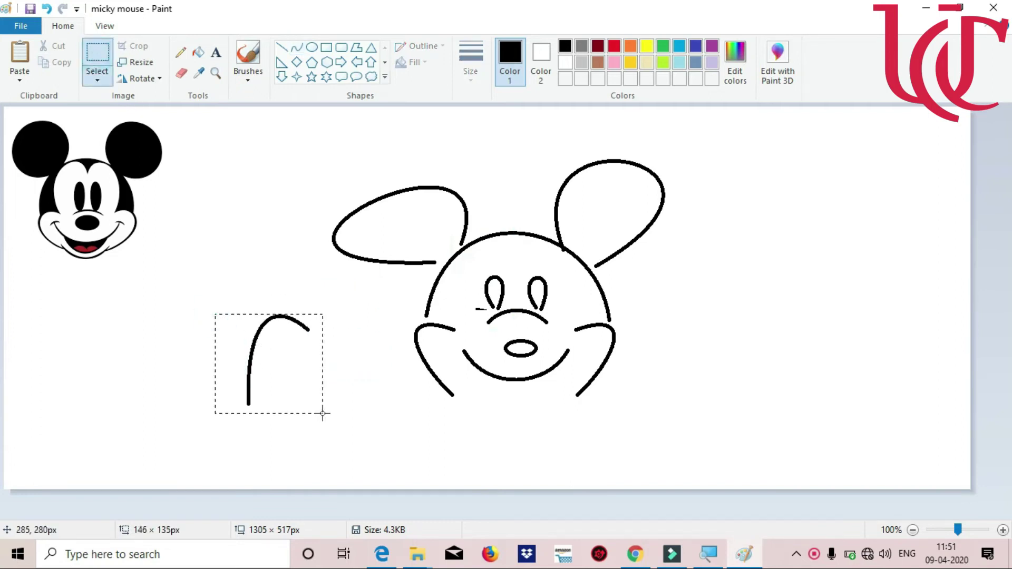
{"action": "left_click_drag", "start_coordinate": [384, 400], "coordinate": [372, 394]}
{"action": "left_click_drag", "start_coordinate": [201, 292], "coordinate": [347, 416]}
{"action": "right_click", "coordinate": [335, 391]}
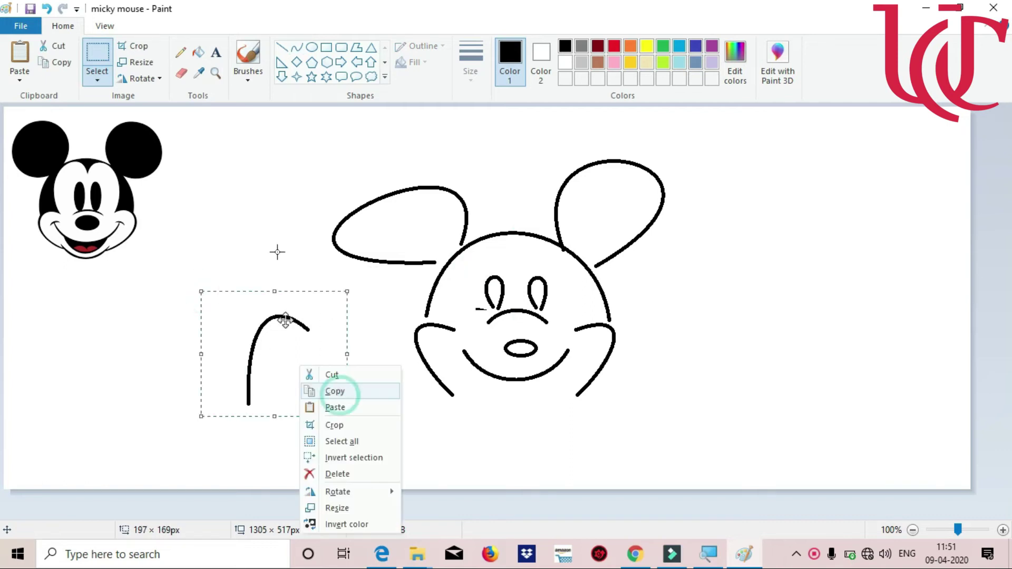
{"action": "left_click", "coordinate": [335, 392]}
{"action": "right_click", "coordinate": [278, 248]}
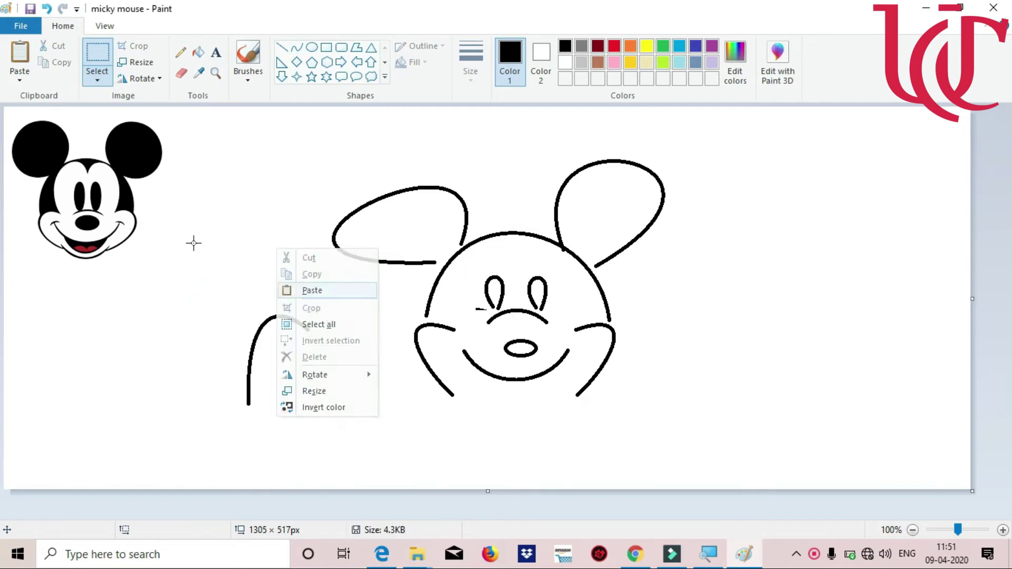
{"action": "left_click", "coordinate": [312, 291]}
{"action": "left_click_drag", "start_coordinate": [471, 295], "coordinate": [508, 295]}
{"action": "left_click_drag", "start_coordinate": [509, 295], "coordinate": [511, 294]}
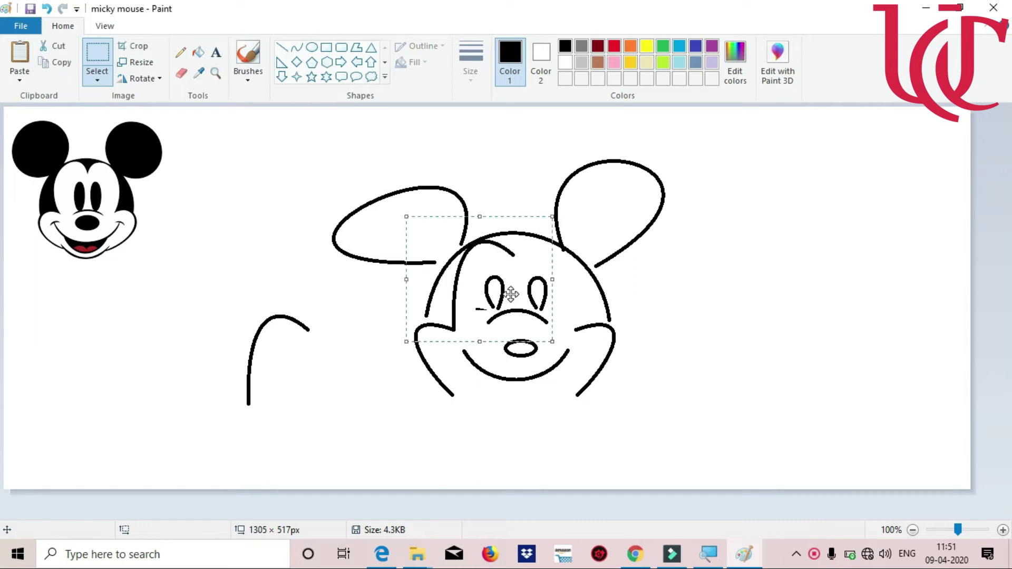
Flip the remaining forehead curve horizontally and move it into the right half of the head, joining its counterpart at the centre
{"action": "left_click", "coordinate": [250, 281]}
{"action": "left_click_drag", "start_coordinate": [204, 290], "coordinate": [337, 419]}
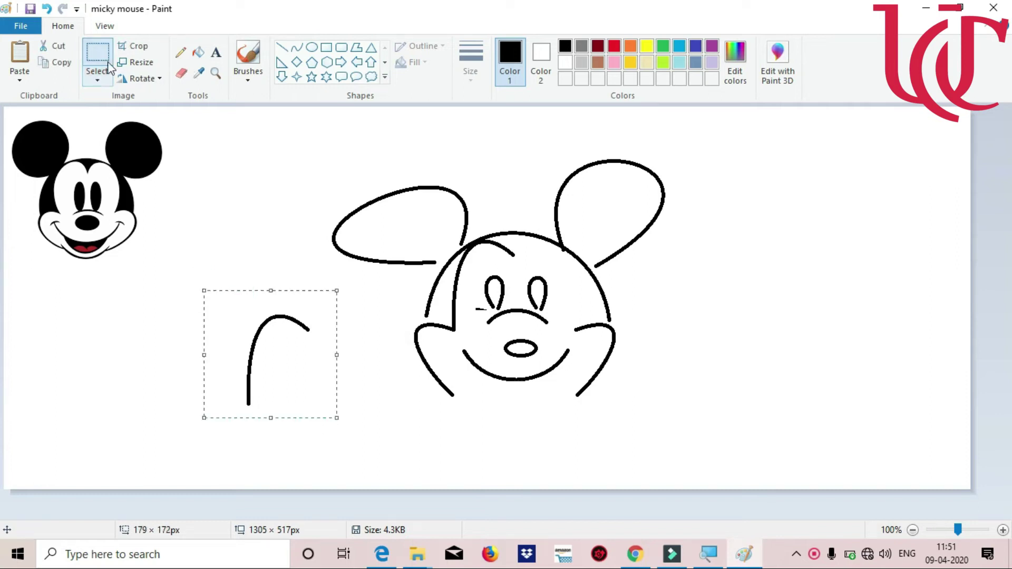
{"action": "right_click", "coordinate": [262, 330]}
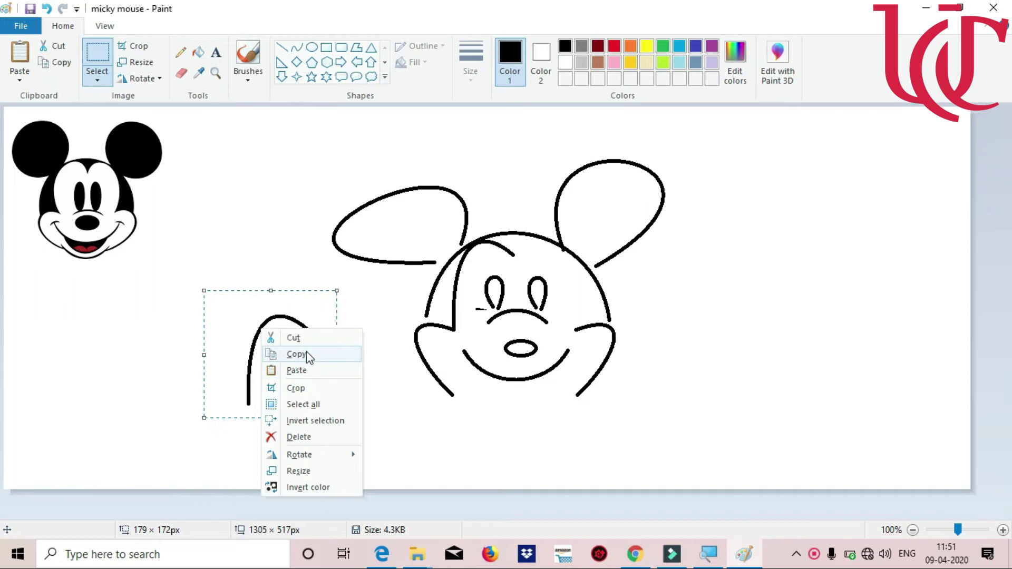
{"action": "left_click", "coordinate": [156, 82]}
{"action": "left_click", "coordinate": [185, 160]}
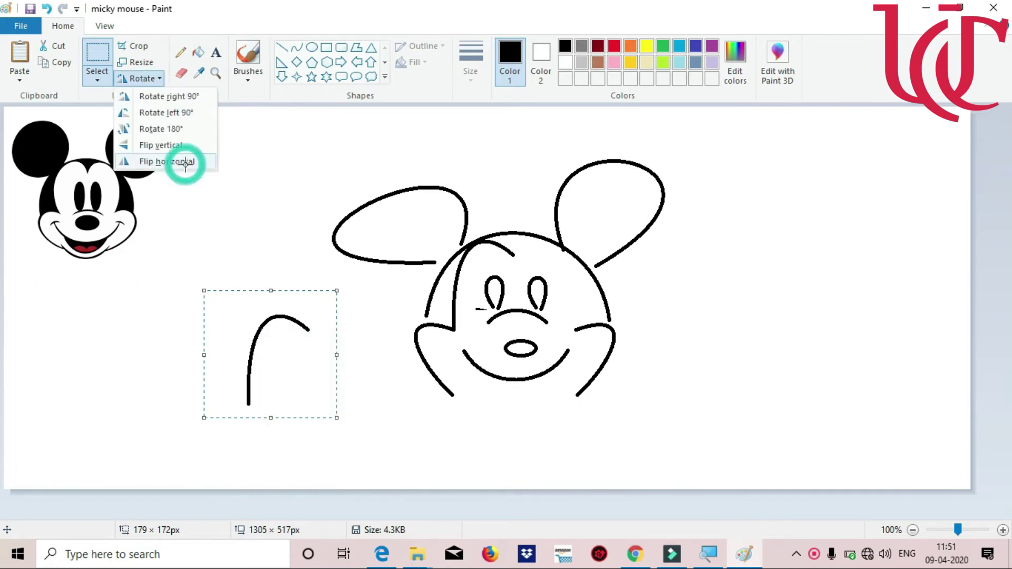
{"action": "left_click_drag", "start_coordinate": [294, 350], "coordinate": [500, 321]}
{"action": "left_click_drag", "start_coordinate": [614, 290], "coordinate": [574, 279]}
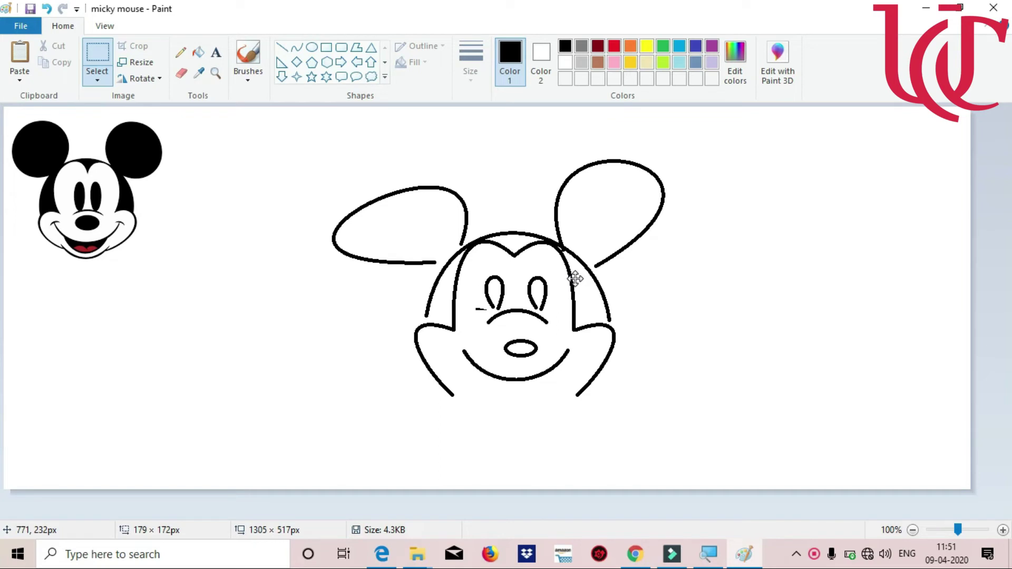
{"action": "left_click", "coordinate": [733, 309]}
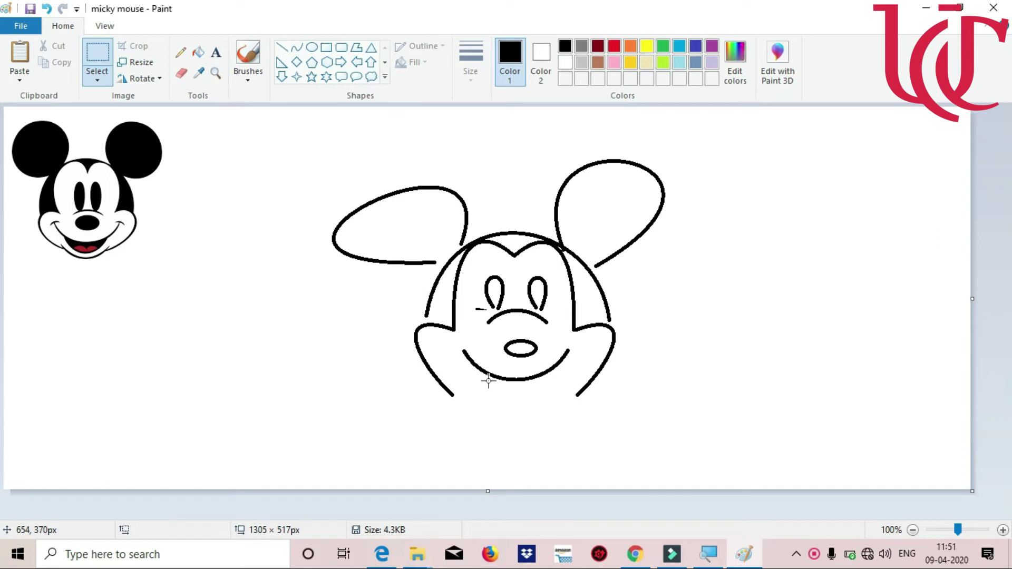
Draw a downward-bowed lower-lip curve about 97 px wide beneath the smile to form the open mouth
{"action": "left_click", "coordinate": [297, 47]}
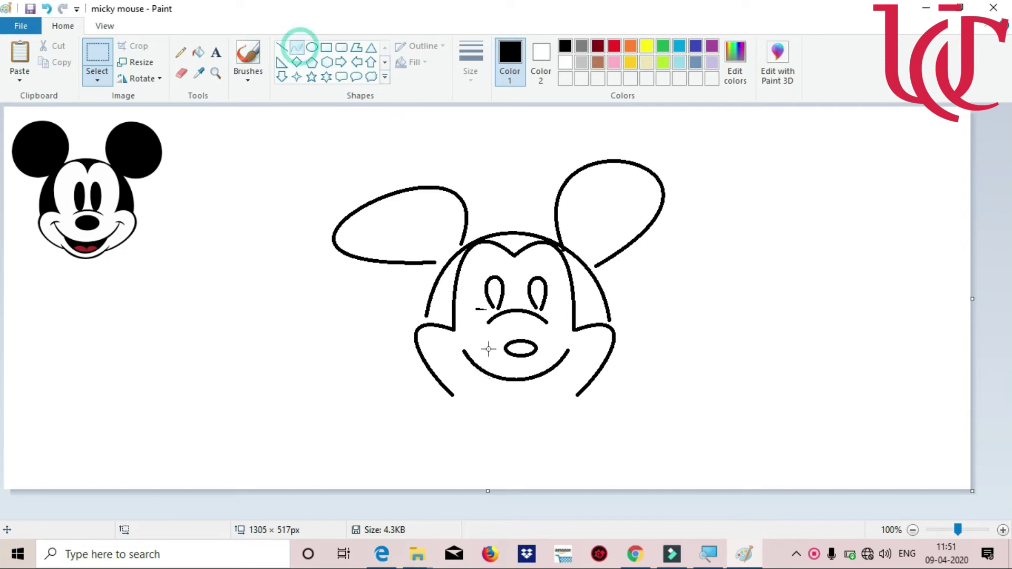
{"action": "mouse_move", "coordinate": [485, 377]}
{"action": "left_mouse_down"}
{"action": "mouse_move", "coordinate": [506, 403]}
{"action": "mouse_move", "coordinate": [566, 385]}
{"action": "mouse_move", "coordinate": [554, 372]}
{"action": "mouse_move", "coordinate": [547, 398]}
{"action": "mouse_move", "coordinate": [515, 391]}
{"action": "mouse_move", "coordinate": [501, 406]}
{"action": "mouse_move", "coordinate": [541, 405]}
{"action": "left_mouse_up"}
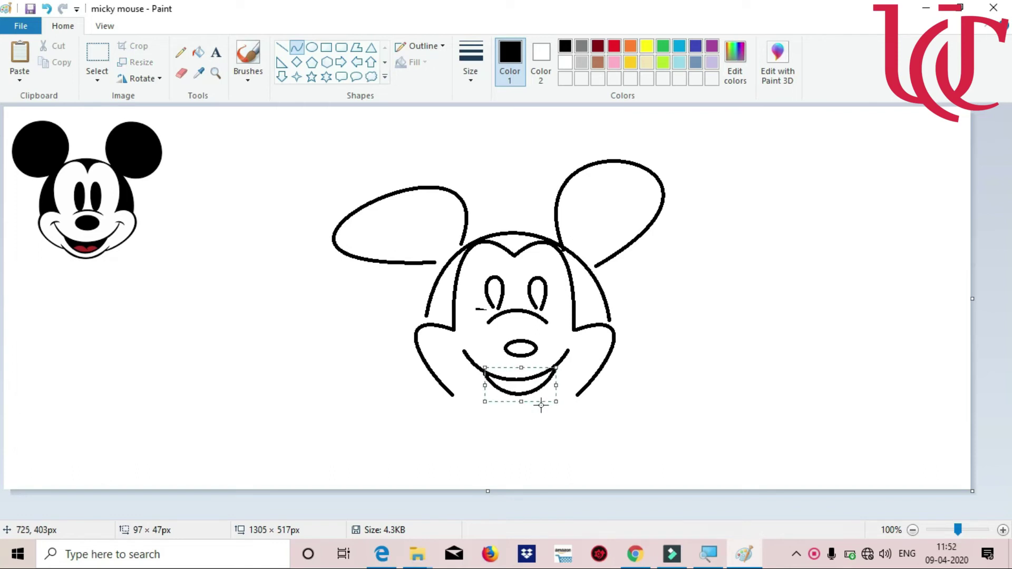
{"action": "left_click", "coordinate": [704, 392]}
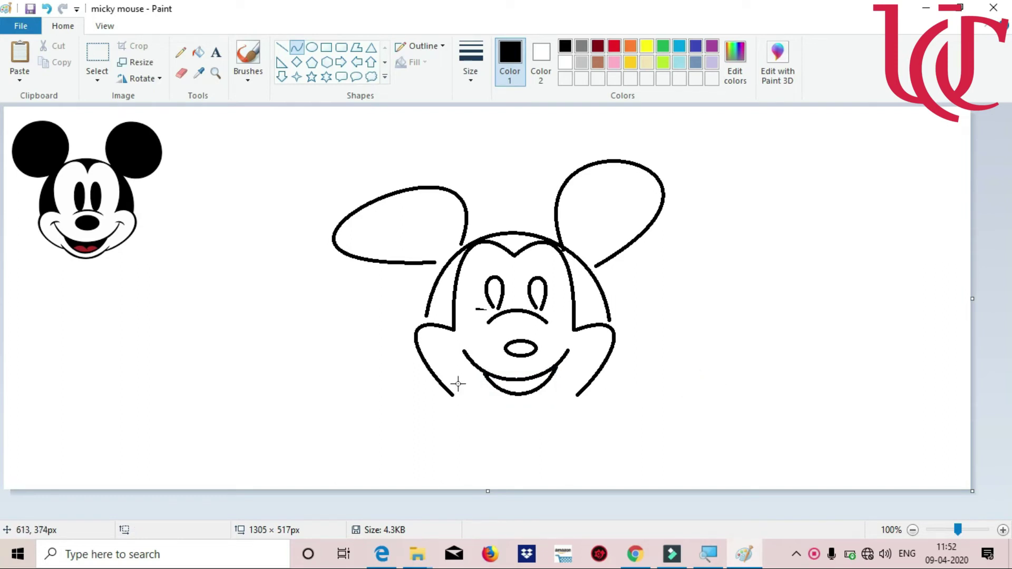
Draw a rounded chin curve about 167 px wide below the mouth, joining the lower ends of the two cheeks
{"action": "left_click_drag", "start_coordinate": [454, 380], "coordinate": [577, 386]}
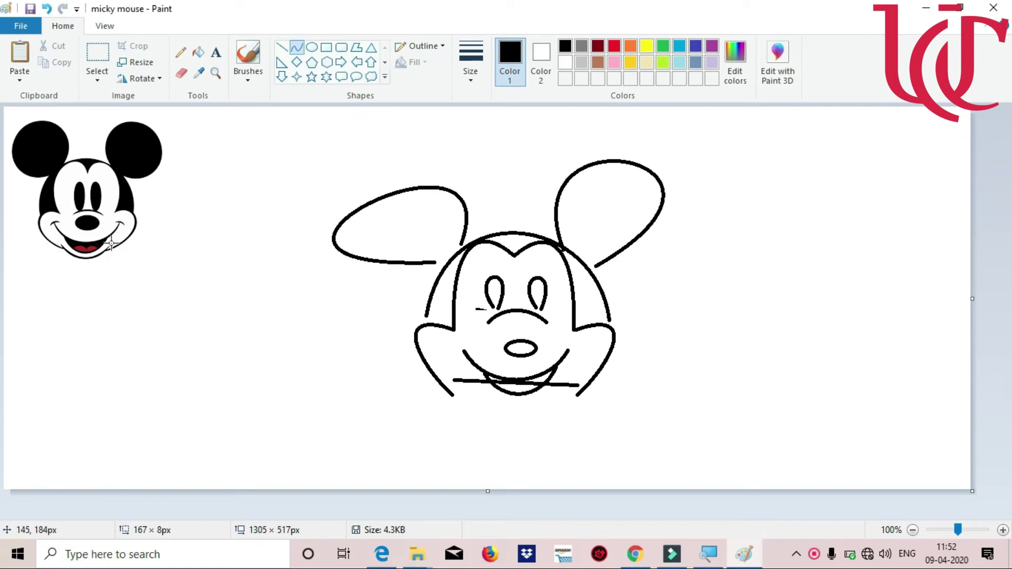
{"action": "left_click_drag", "start_coordinate": [482, 414], "coordinate": [444, 440]}
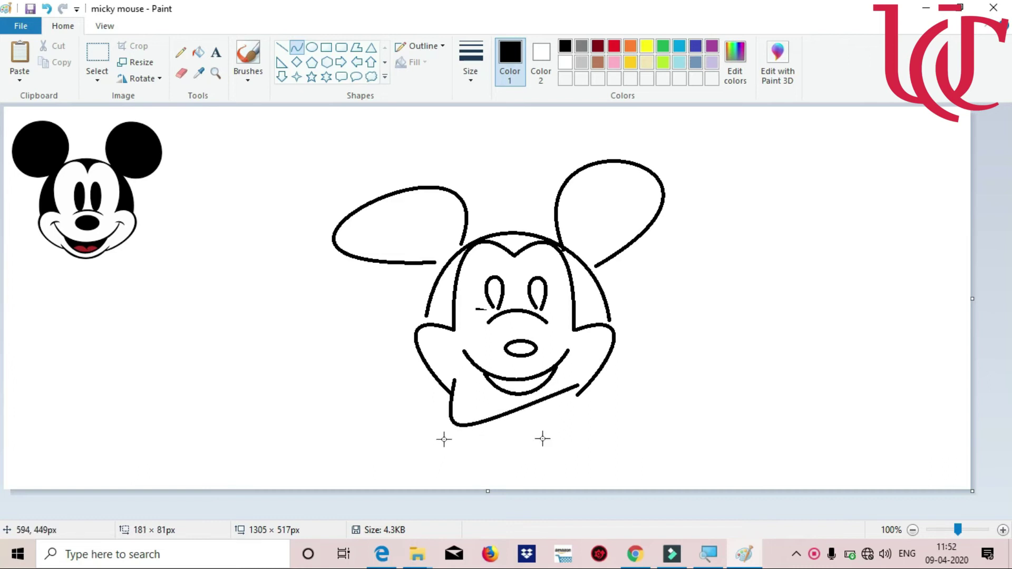
{"action": "left_click_drag", "start_coordinate": [554, 426], "coordinate": [570, 454]}
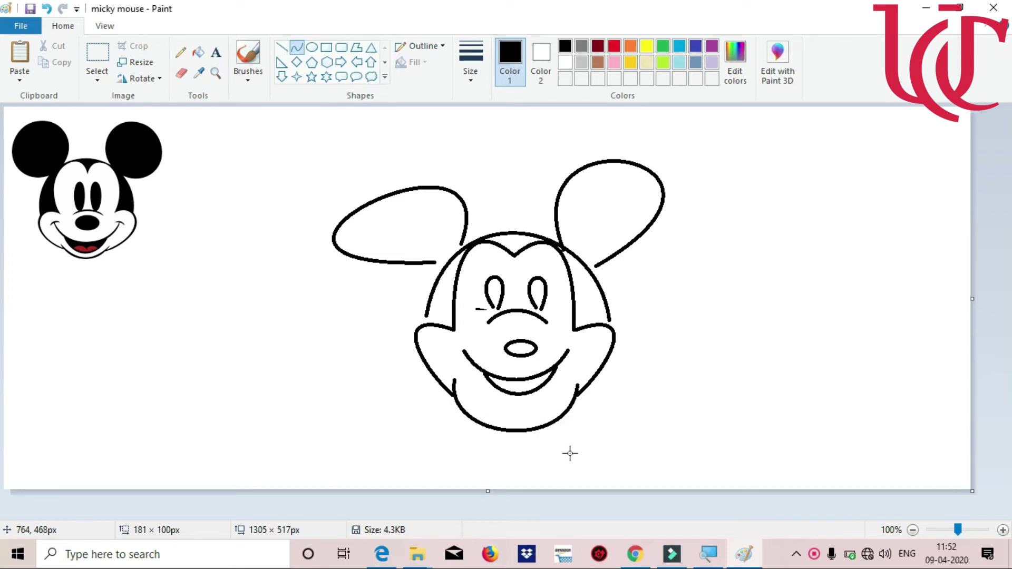
{"action": "left_click", "coordinate": [733, 402]}
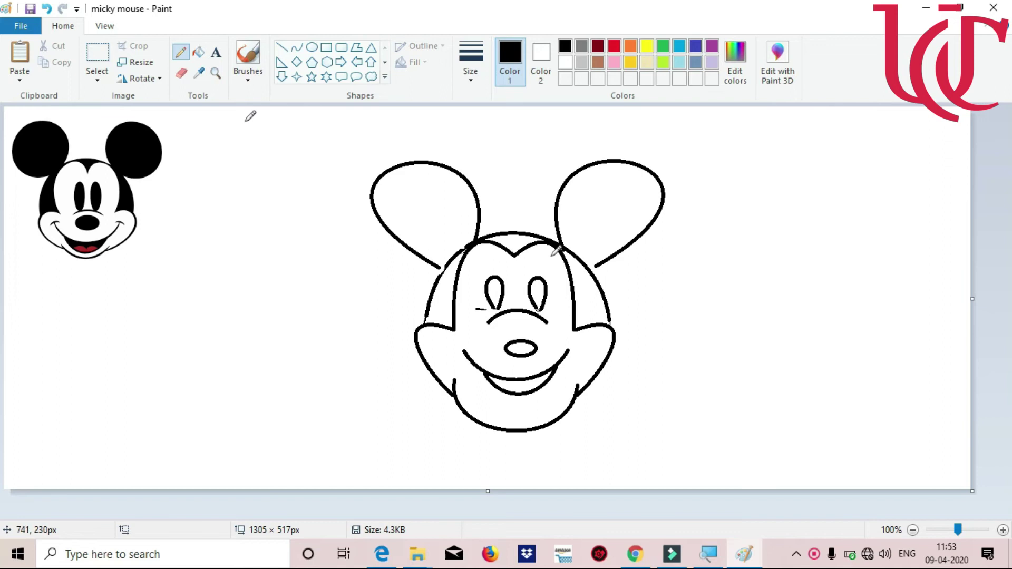
Fill both eyes, the hair areas around the forehead and both ears of the drawn face with black
{"action": "left_click", "coordinate": [198, 52]}
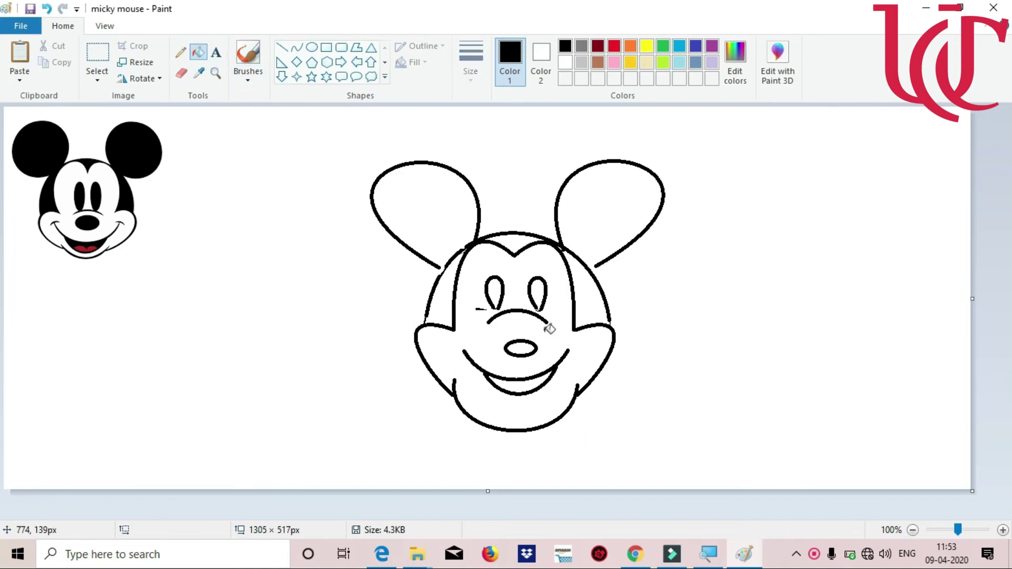
{"action": "left_click", "coordinate": [542, 291]}
{"action": "left_click", "coordinate": [496, 290]}
{"action": "left_click", "coordinate": [519, 240]}
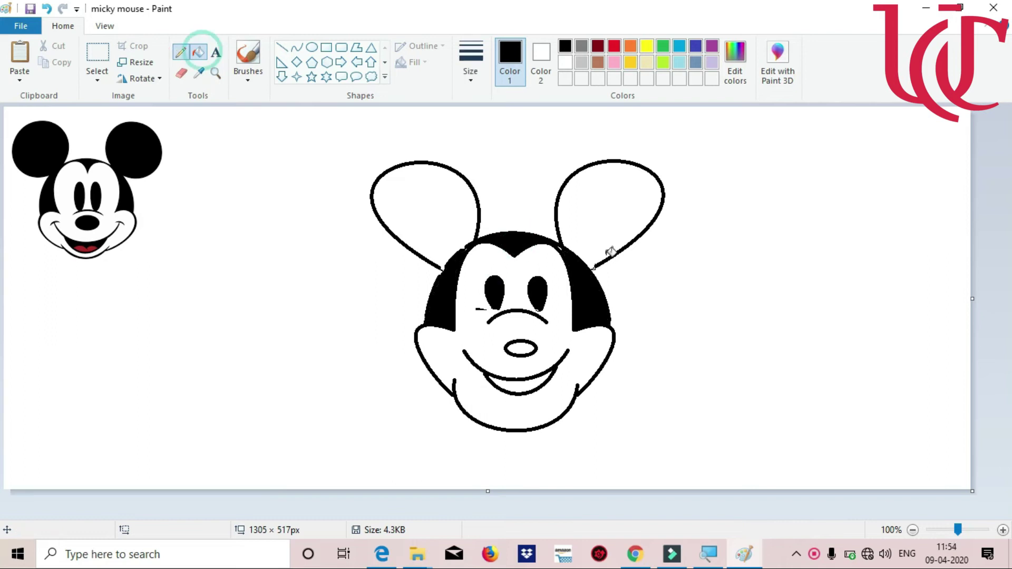
{"action": "left_click", "coordinate": [562, 213]}
{"action": "left_click", "coordinate": [438, 211]}
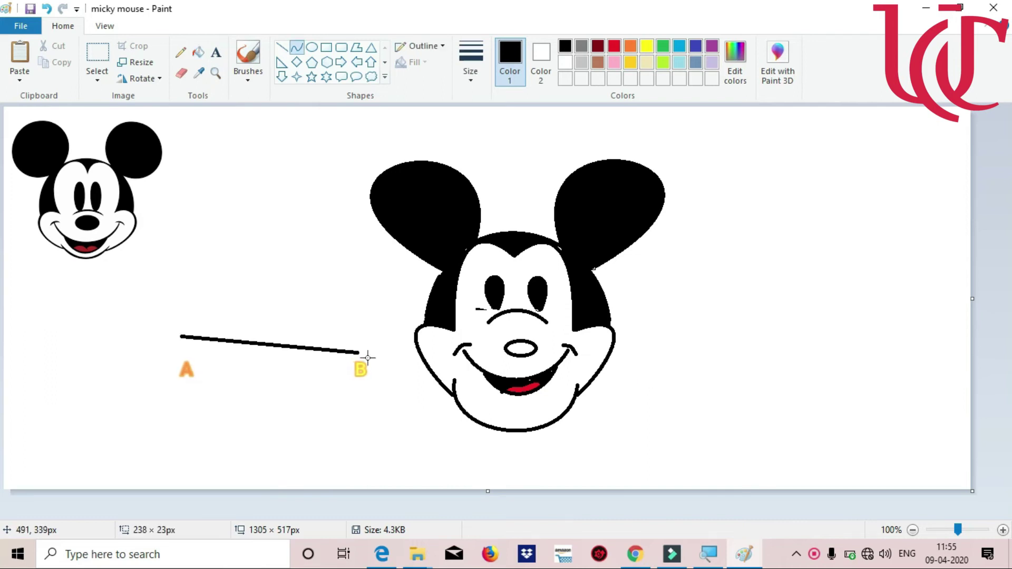
Bend the straight line between the two Mickey faces into a rounded arch with the Curve tool, and draw a vertical line beside the large face
{"action": "left_click", "coordinate": [202, 313]}
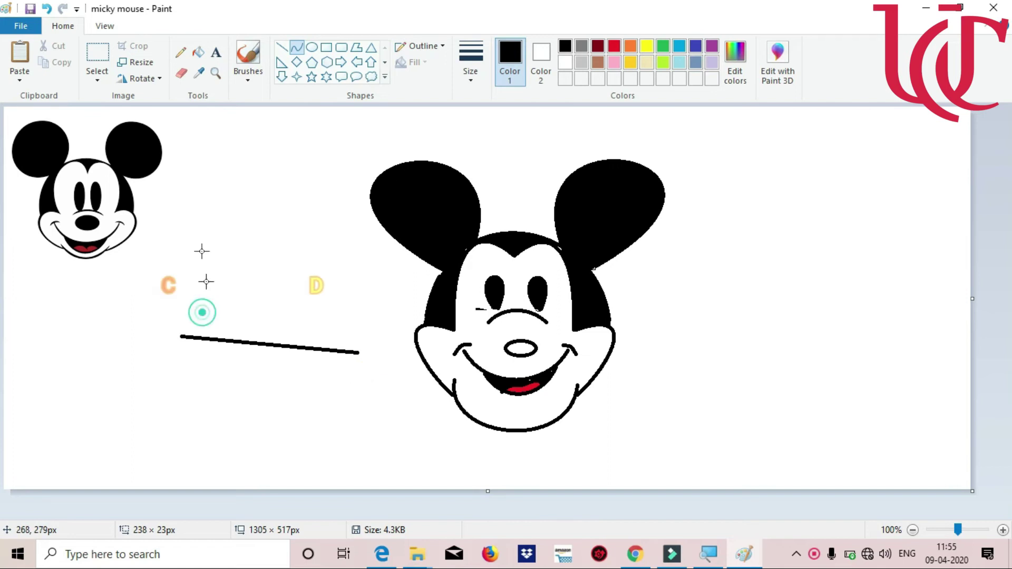
{"action": "left_click_drag", "start_coordinate": [202, 252], "coordinate": [174, 204]}
{"action": "left_click", "coordinate": [128, 193]}
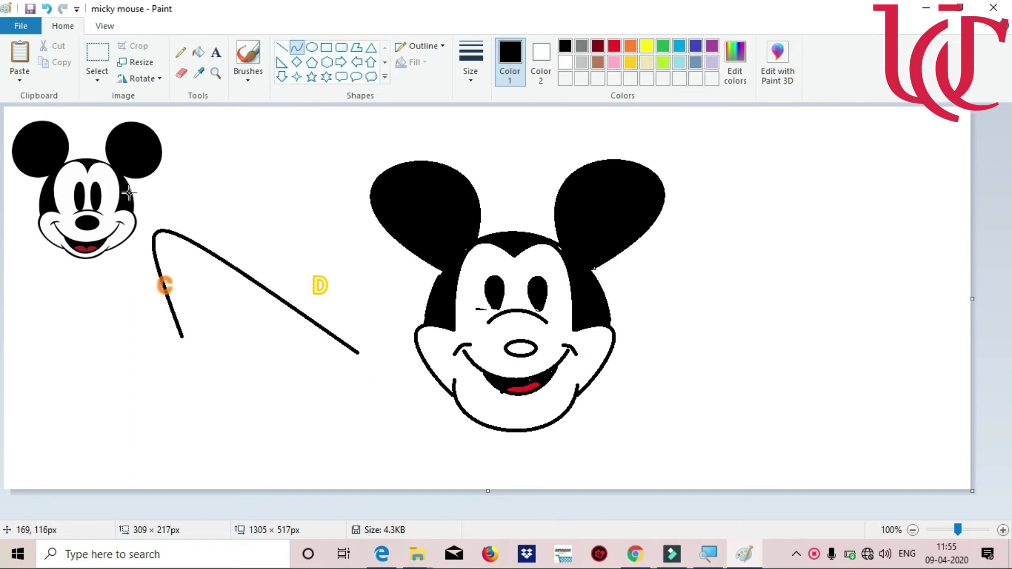
{"action": "left_click_drag", "start_coordinate": [309, 221], "coordinate": [282, 219]}
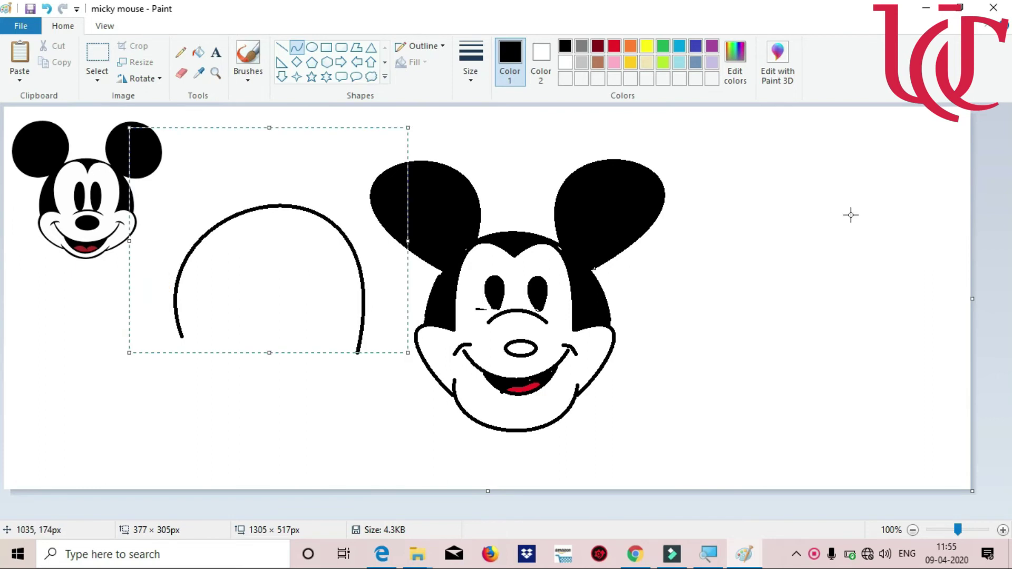
{"action": "left_click", "coordinate": [788, 188]}
{"action": "left_click_drag", "start_coordinate": [802, 181], "coordinate": [820, 445]}
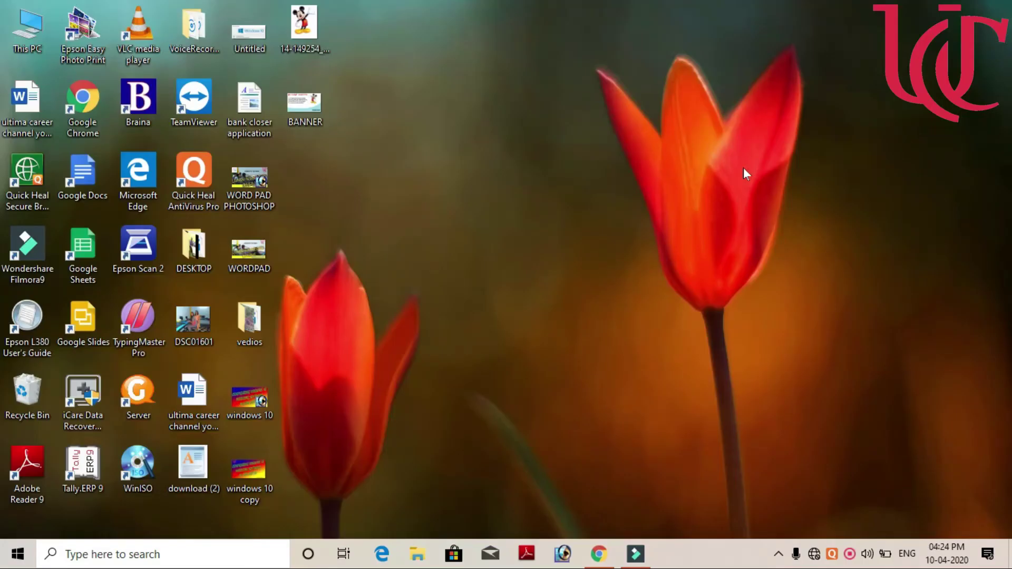
Open a new Paint picture by running MSPAINT and set the canvas to 1366 × 786 pixels
{"action": "key", "text": "super+r"}
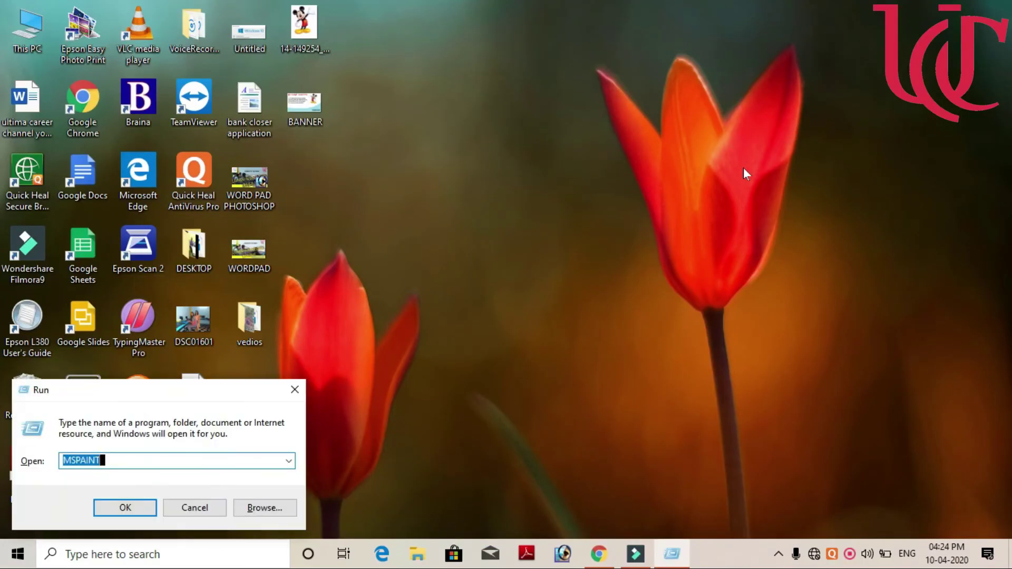
{"action": "key", "text": "Return"}
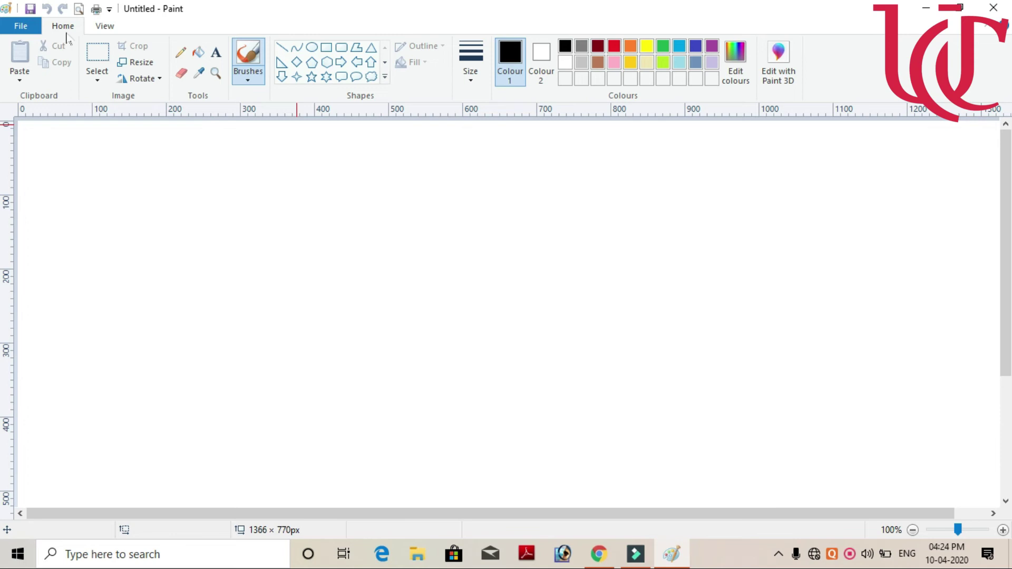
{"action": "left_click", "coordinate": [22, 26]}
{"action": "left_click", "coordinate": [67, 310]}
{"action": "left_click", "coordinate": [452, 334]}
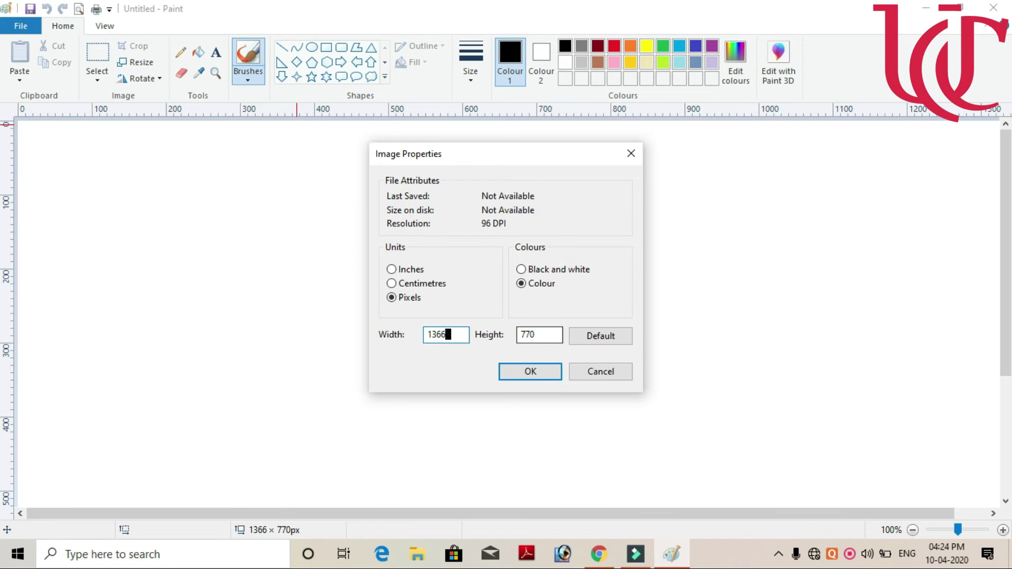
{"action": "double_click", "coordinate": [542, 335]}
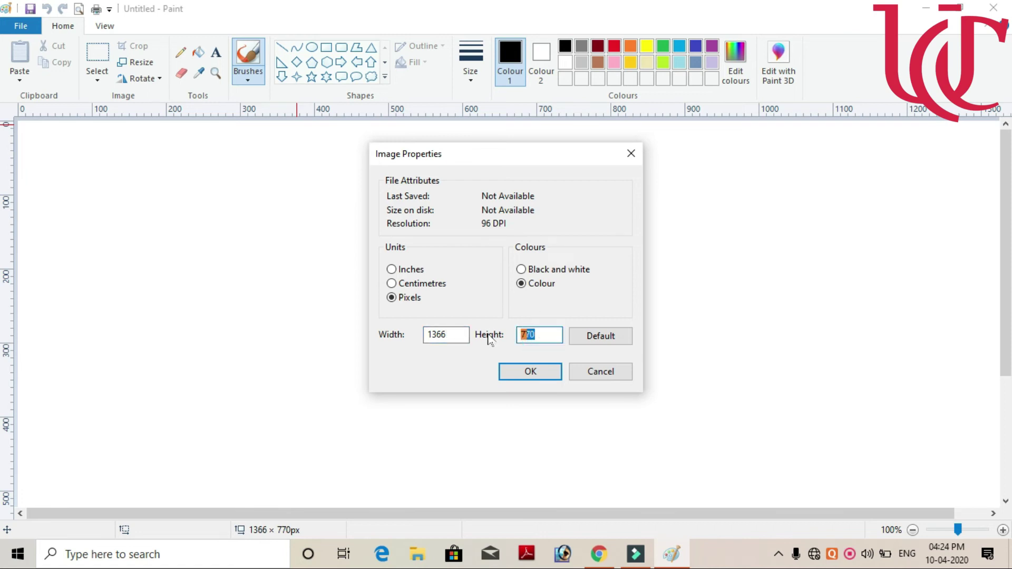
{"action": "type", "text": "786"}
{"action": "left_click", "coordinate": [531, 371]}
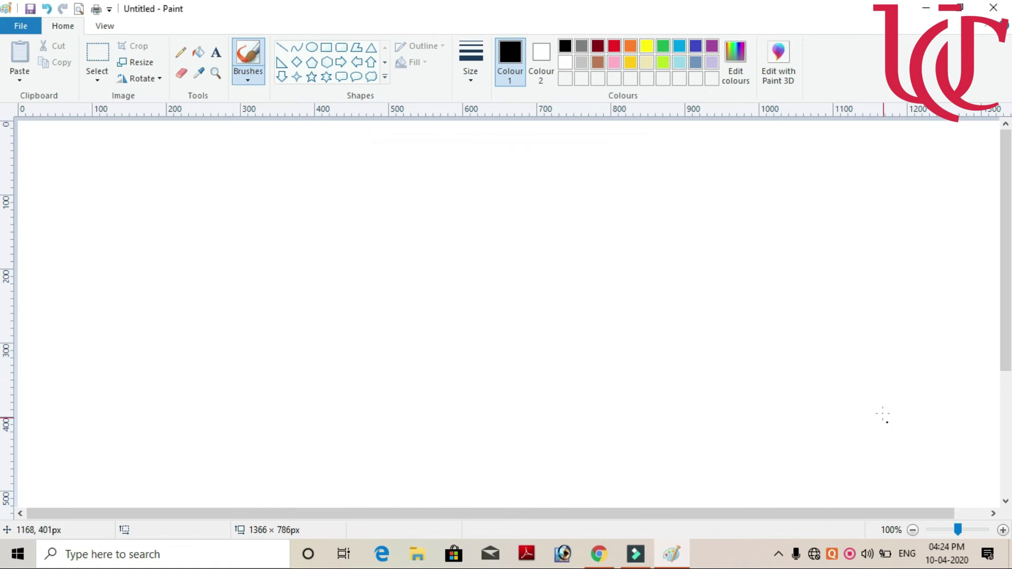
Draw a Curve about 1369 × 381 px, running low from the canvas's left edge and sweeping up to its right edge
{"action": "left_click", "coordinate": [912, 530]}
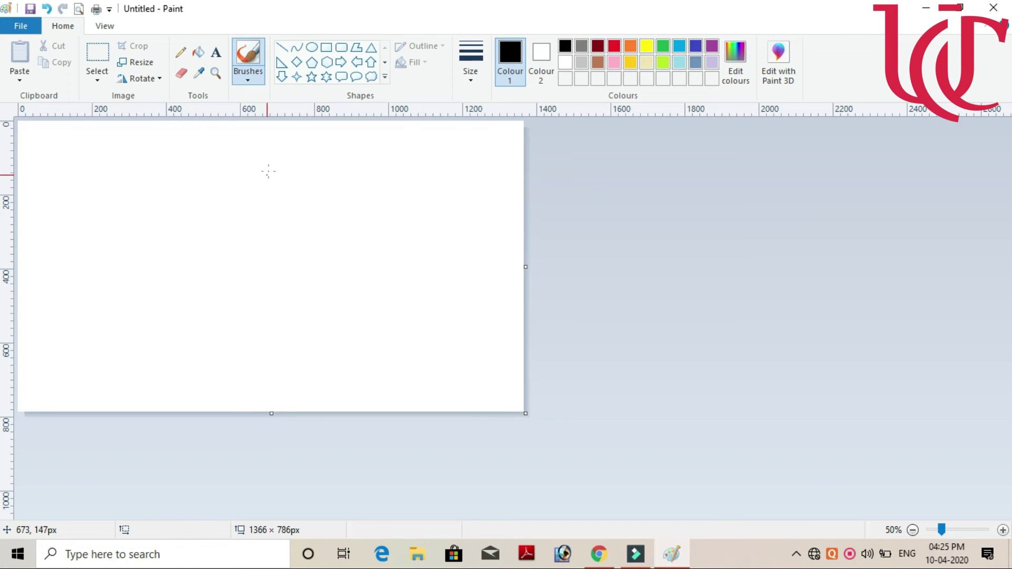
{"action": "left_click", "coordinate": [297, 47]}
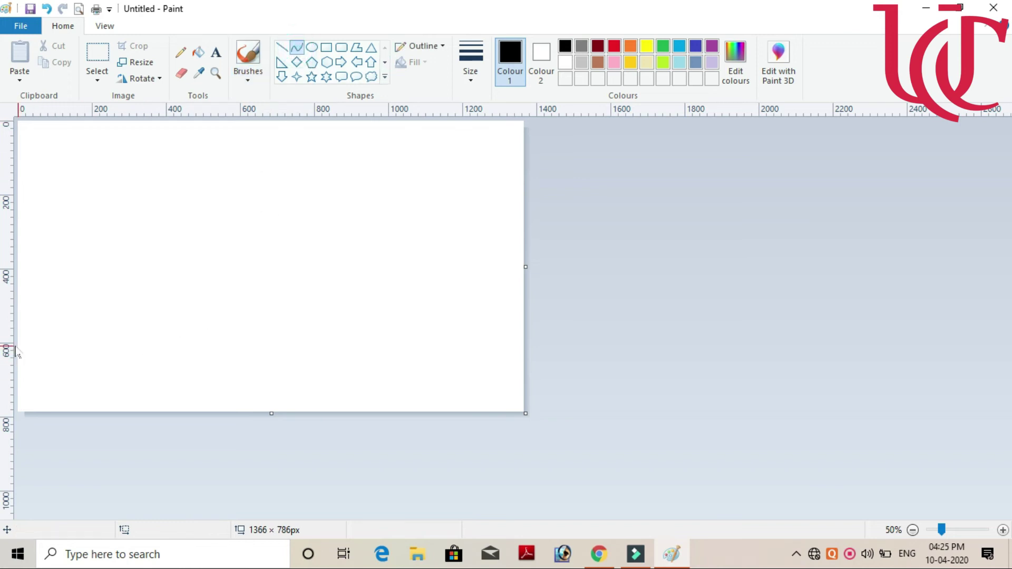
{"action": "left_click_drag", "start_coordinate": [21, 372], "coordinate": [524, 232]}
{"action": "left_click_drag", "start_coordinate": [204, 374], "coordinate": [497, 347]}
Set the drawing colour to yellow and fill the area beneath the sweeping curve
{"action": "left_click", "coordinate": [632, 47]}
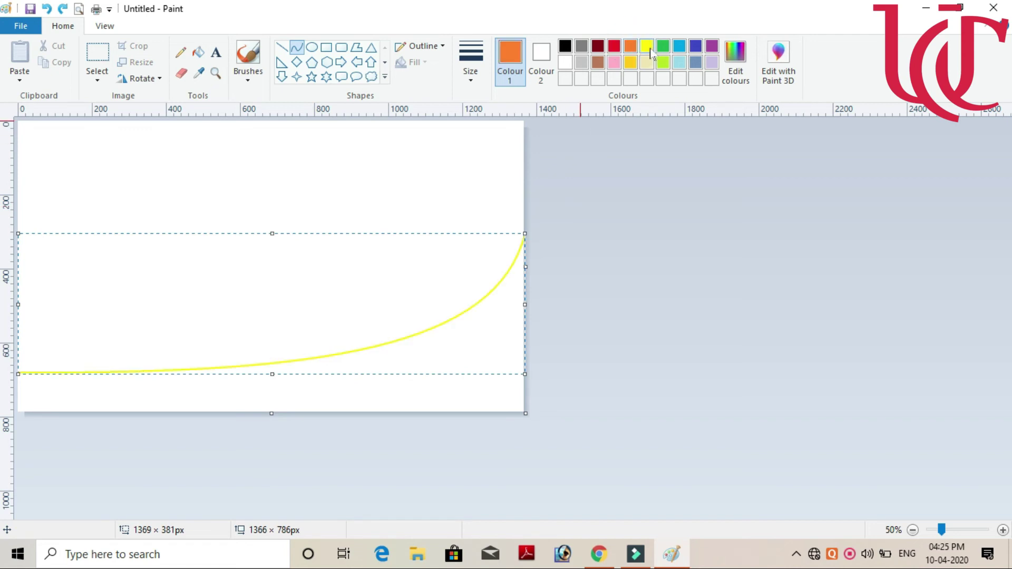
{"action": "left_click", "coordinate": [647, 48]}
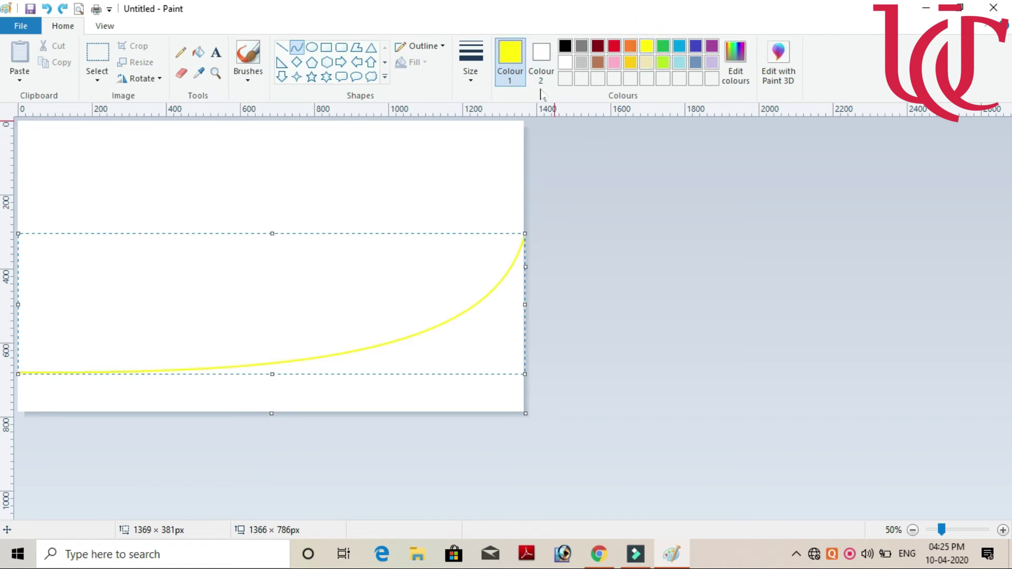
{"action": "left_click", "coordinate": [198, 52]}
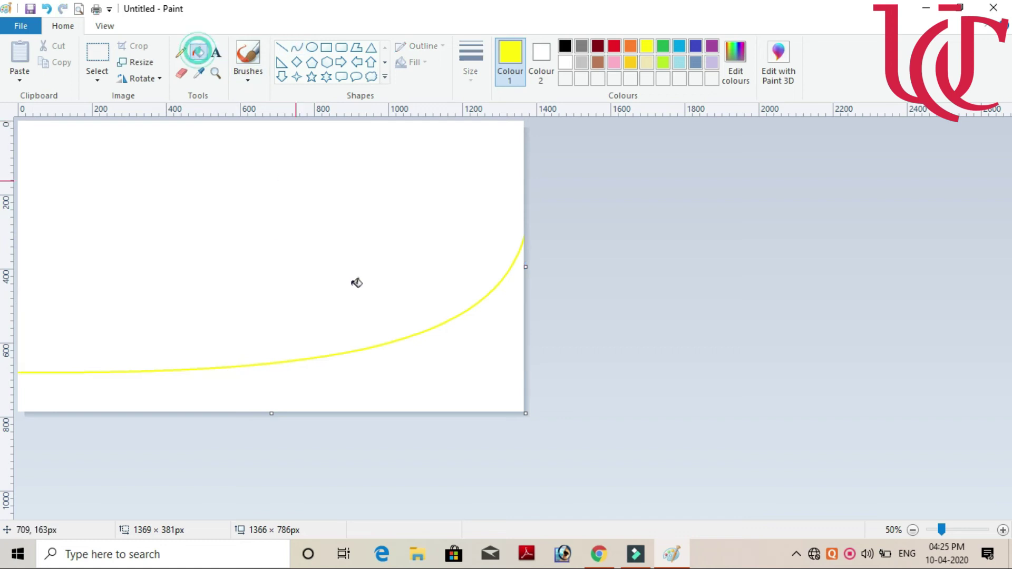
{"action": "left_click", "coordinate": [491, 375]}
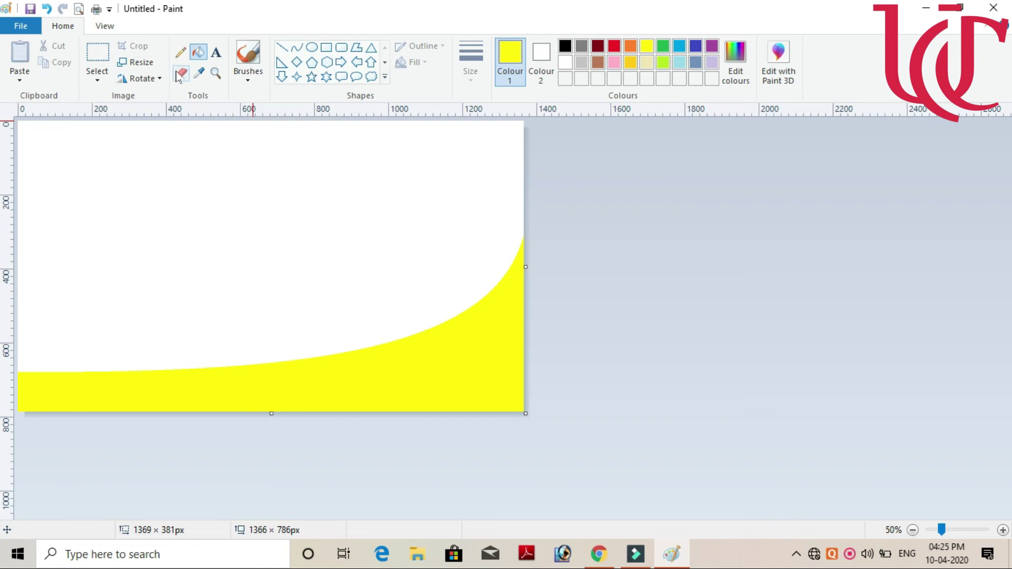
Add a text box across the top of the canvas with a transparent background, orange text colour and the BeautifulWorldNBP font
{"action": "left_click", "coordinate": [216, 52]}
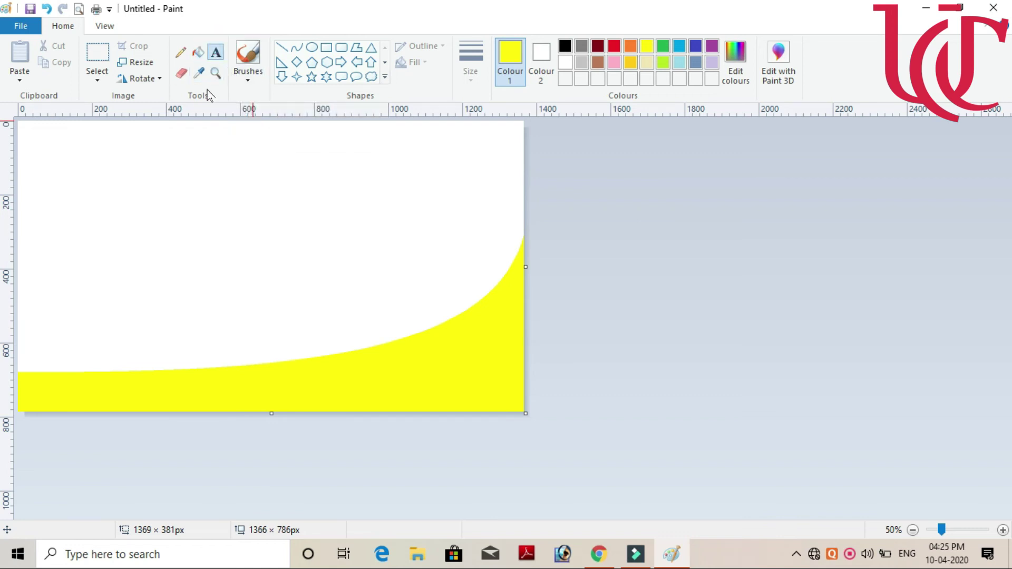
{"action": "left_click", "coordinate": [216, 52]}
{"action": "left_click", "coordinate": [27, 144]}
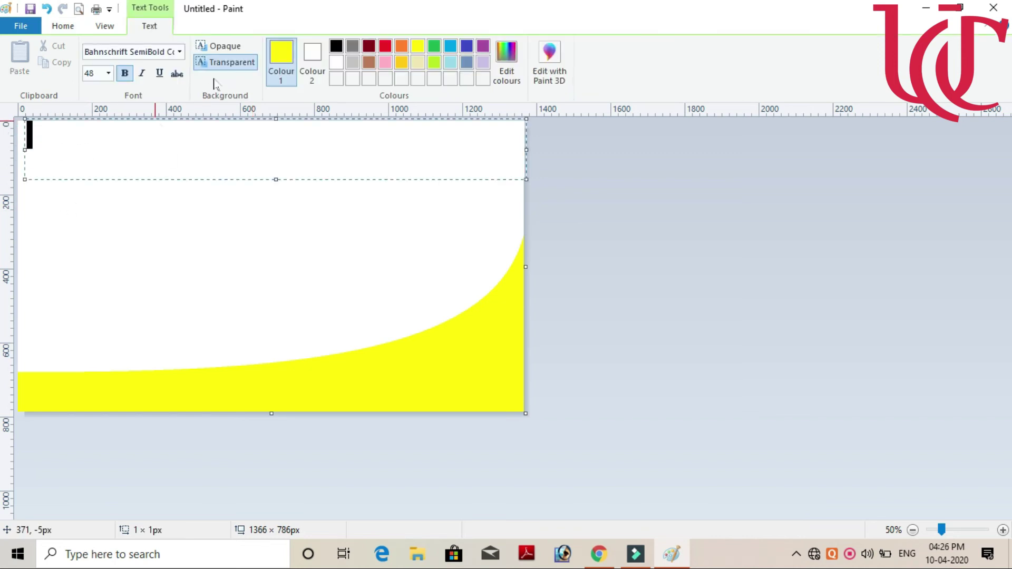
{"action": "left_click", "coordinate": [219, 63]}
{"action": "type", "text": "BeautifulWorldNBP"}
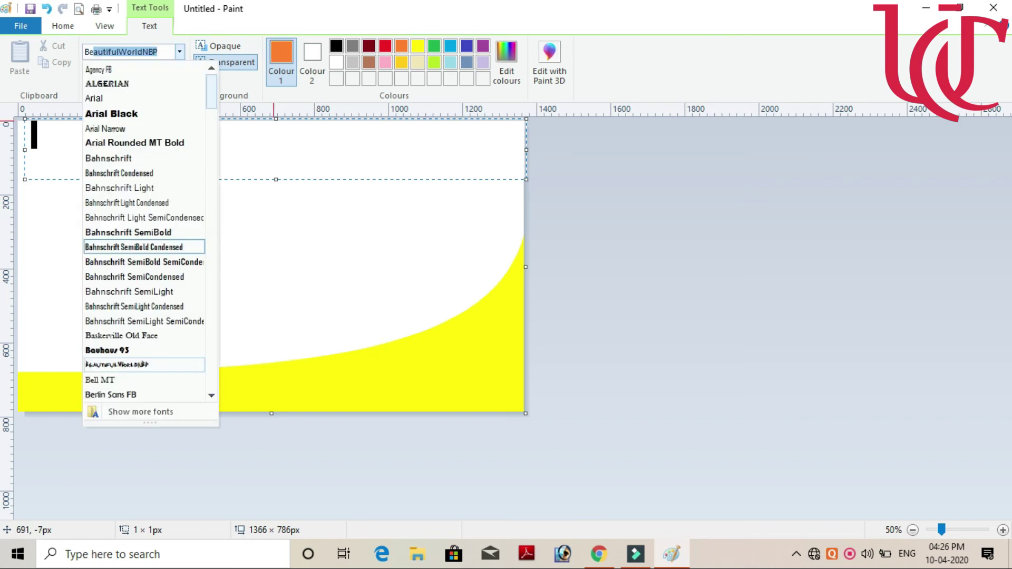
{"action": "key", "text": "Return"}
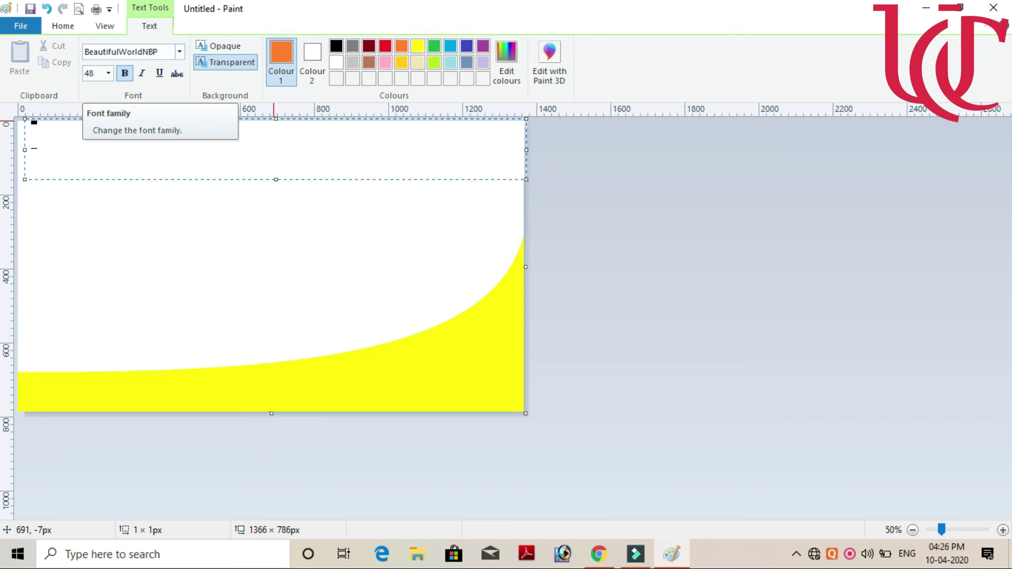
Enter the heading "LAERN MSPAINT ONLINE" and set its font size to 150
{"action": "type", "text": "LAER"}
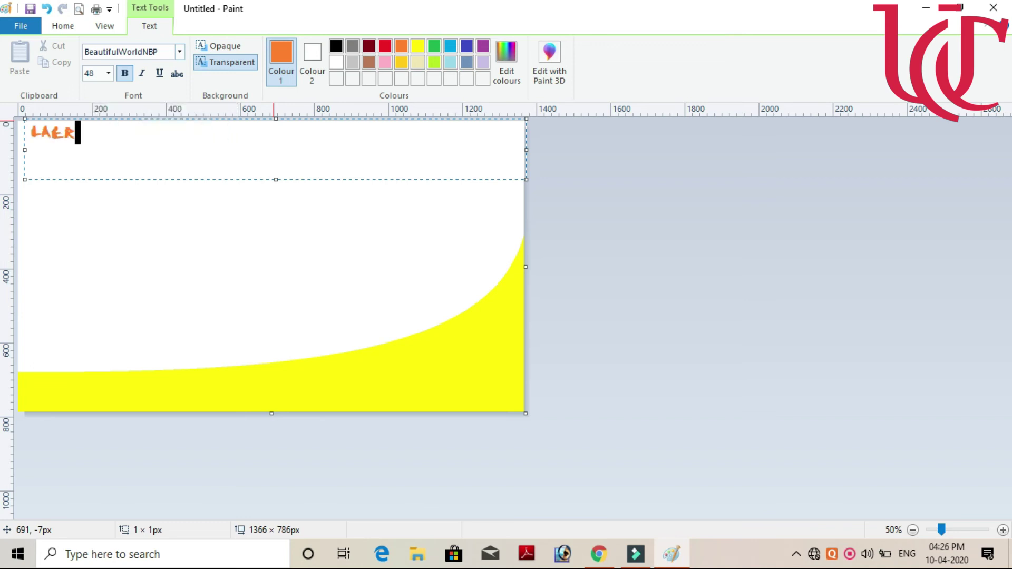
{"action": "type", "text": "N MSPAINT"}
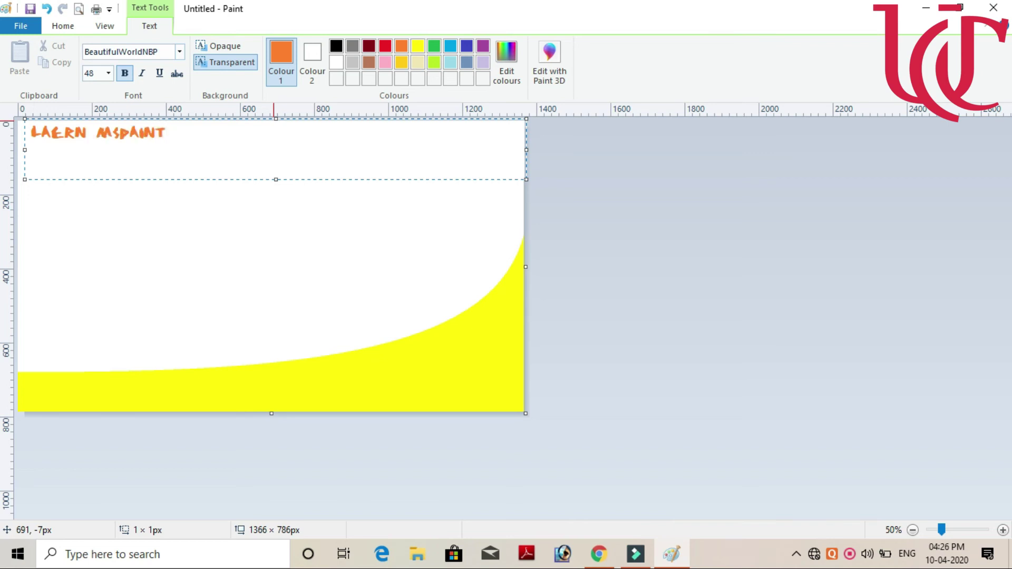
{"action": "type", "text": " ONLINE"}
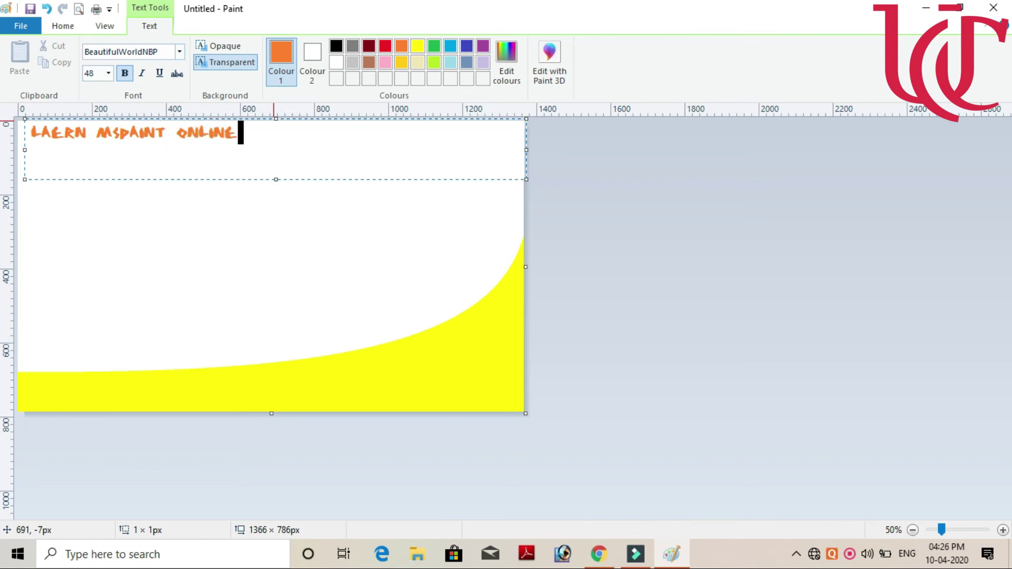
{"action": "key", "text": "ctrl+a"}
{"action": "type", "text": "150"}
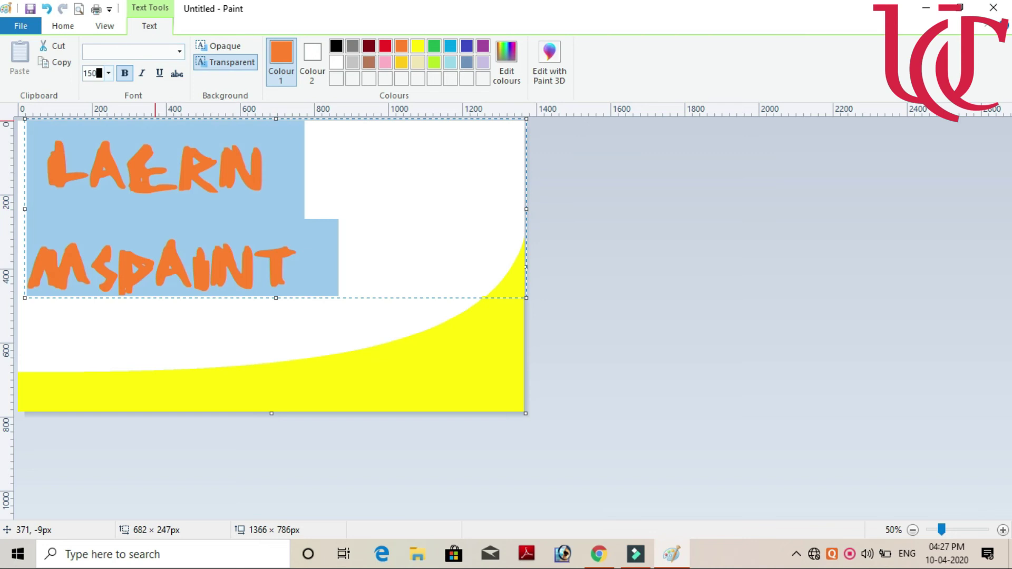
{"action": "key", "text": "Return"}
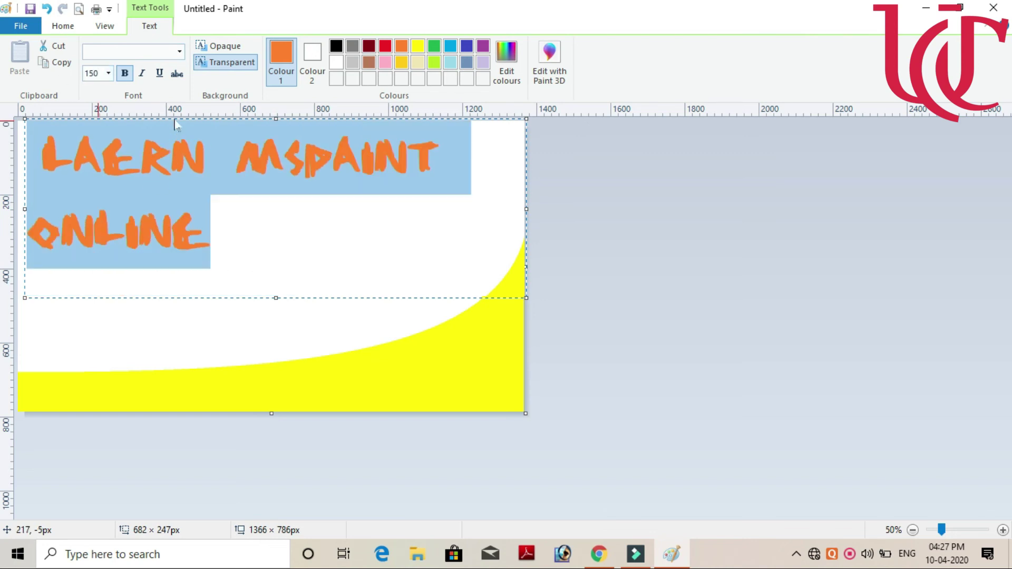
Move the word ONLINE with a transparent selection so it sits close beneath the middle of LAERN MSPAINT
{"action": "left_click", "coordinate": [97, 58]}
{"action": "mouse_move", "coordinate": [24, 198]}
{"action": "left_mouse_down"}
{"action": "mouse_move", "coordinate": [113, 269]}
{"action": "mouse_move", "coordinate": [219, 271]}
{"action": "left_mouse_up"}
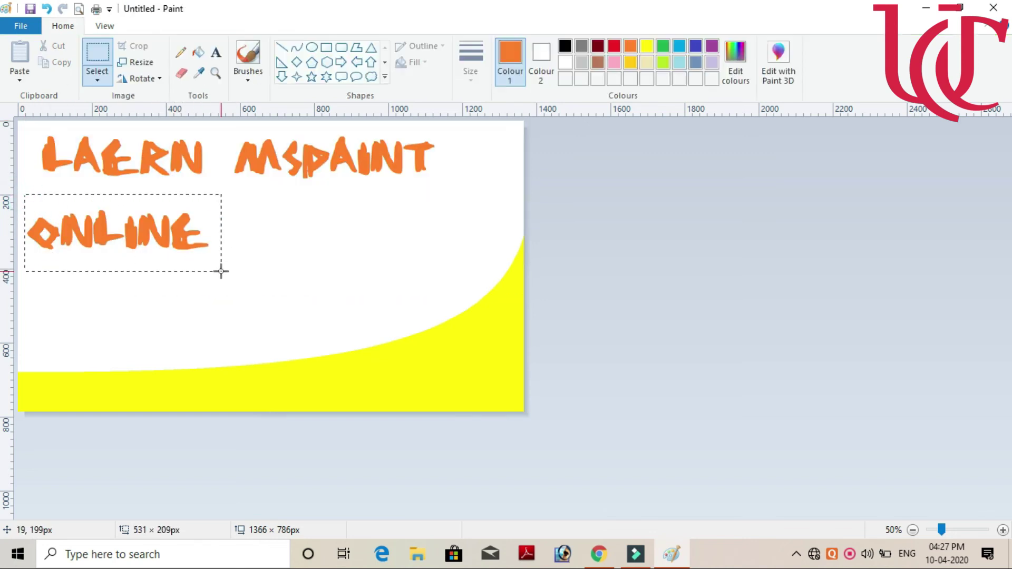
{"action": "left_click_drag", "start_coordinate": [144, 237], "coordinate": [257, 220]}
{"action": "left_click_drag", "start_coordinate": [250, 230], "coordinate": [250, 213]}
{"action": "left_click", "coordinate": [98, 80]}
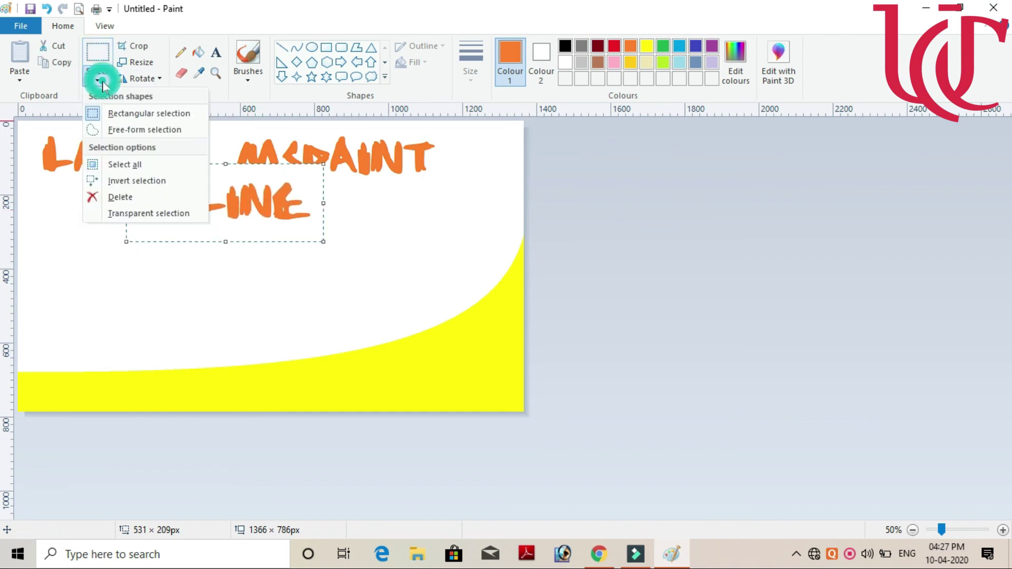
{"action": "left_click", "coordinate": [141, 210]}
{"action": "left_click_drag", "start_coordinate": [240, 224], "coordinate": [221, 211]}
{"action": "left_click", "coordinate": [365, 235]}
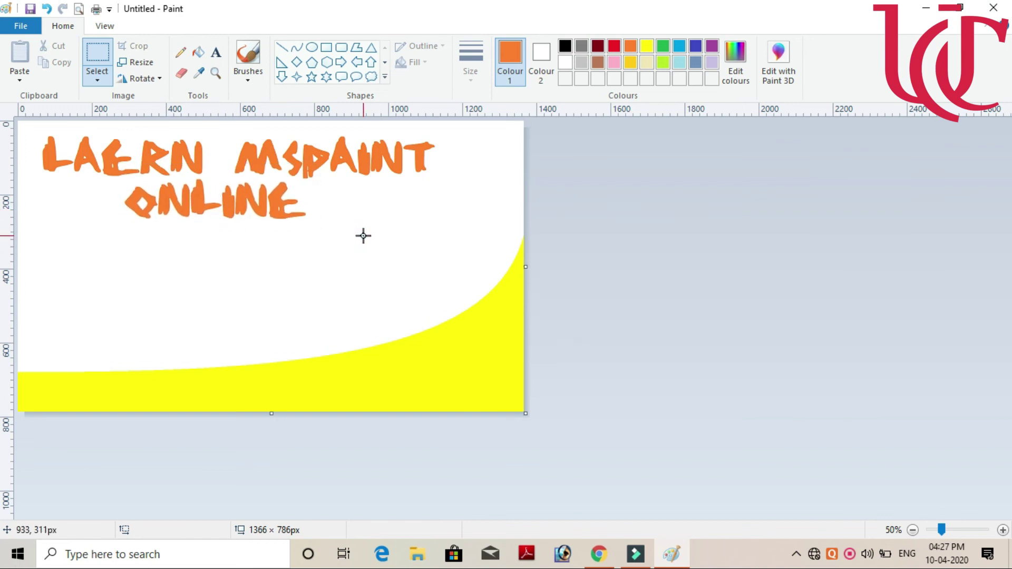
Add a text box beneath the heading across the canvas and set its font to Arial at size 60
{"action": "left_click", "coordinate": [217, 55]}
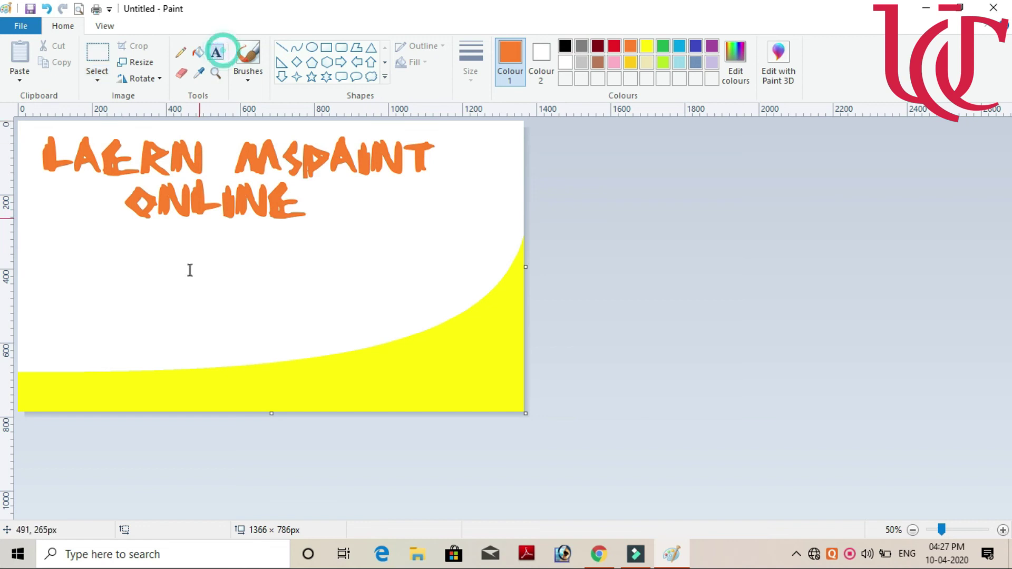
{"action": "left_click", "coordinate": [29, 238]}
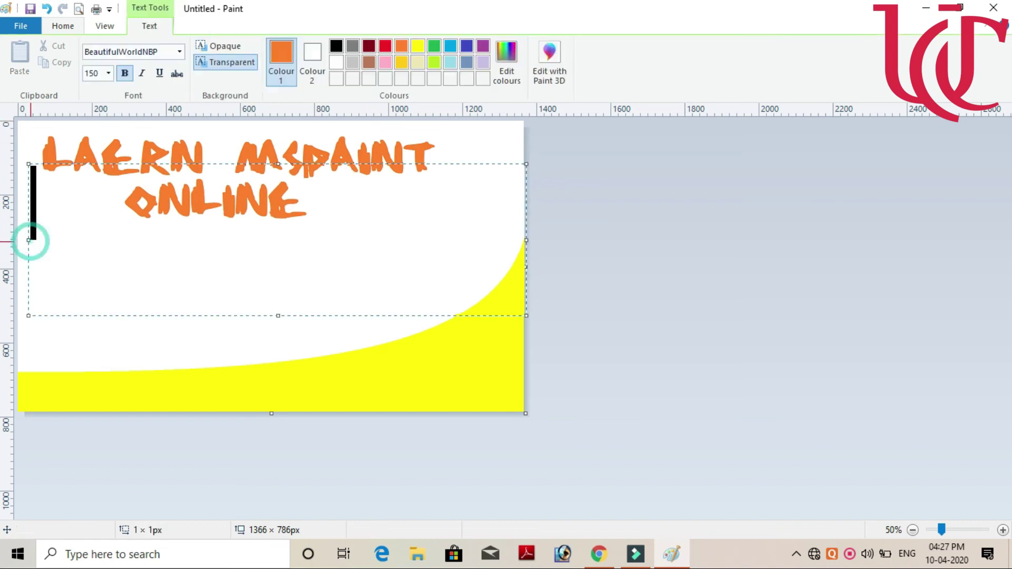
{"action": "left_click_drag", "start_coordinate": [278, 164], "coordinate": [278, 215]}
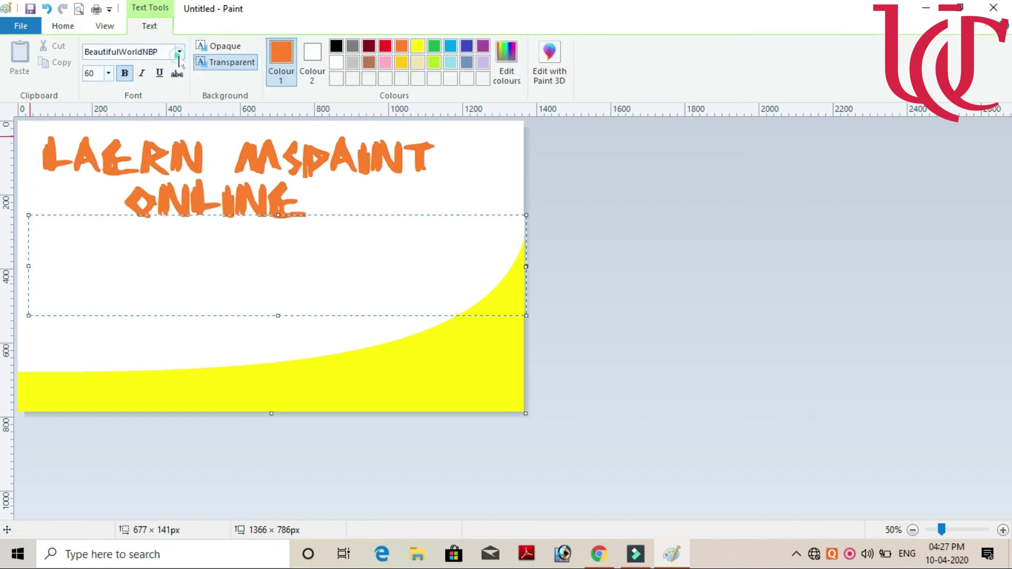
{"action": "left_click", "coordinate": [180, 51]}
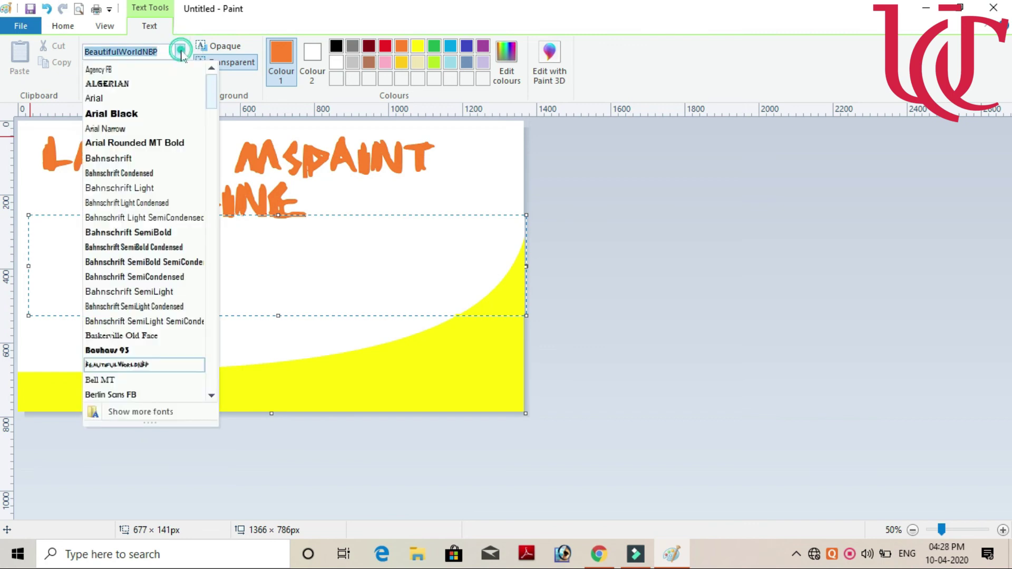
{"action": "left_click", "coordinate": [129, 131]}
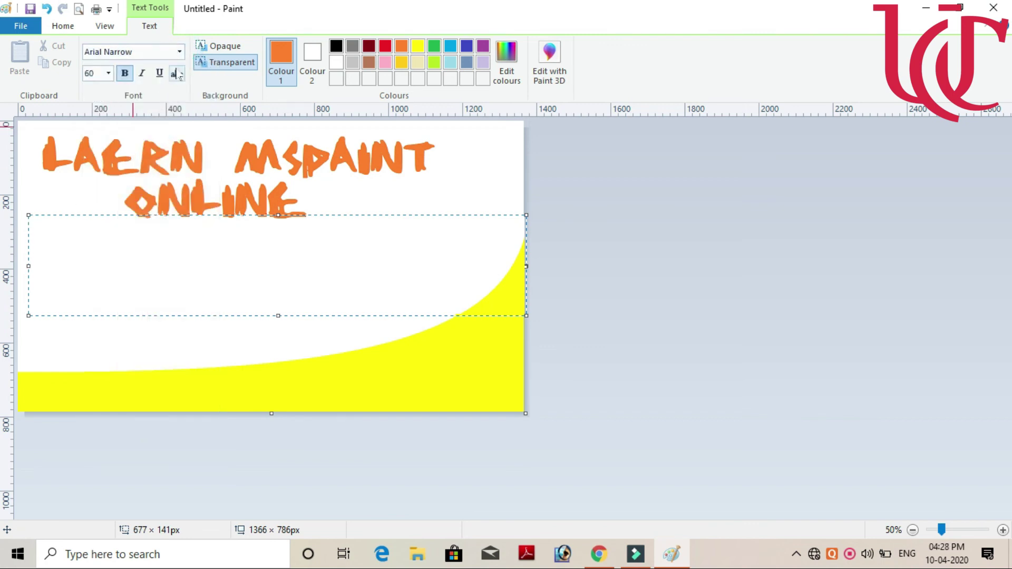
{"action": "left_click", "coordinate": [181, 52]}
{"action": "left_click", "coordinate": [94, 98]}
{"action": "left_click", "coordinate": [68, 239]}
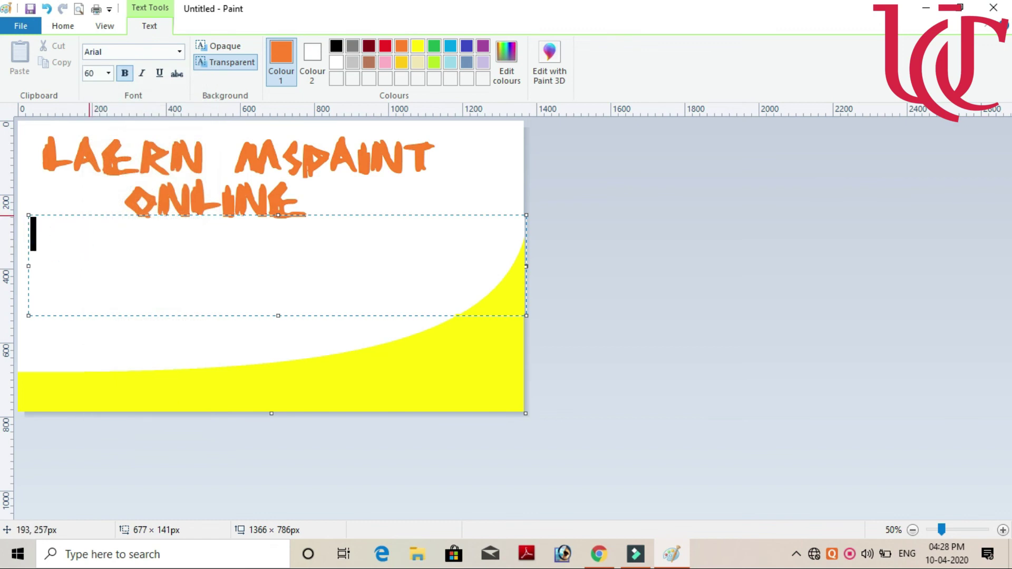
Enter the lines "Unsupport image to JPEG", "Resize Photo in Paint", "Use of Curve line & Text" and "Screenshot ot PrintScreen" beneath the heading
{"action": "type", "text": "U"}
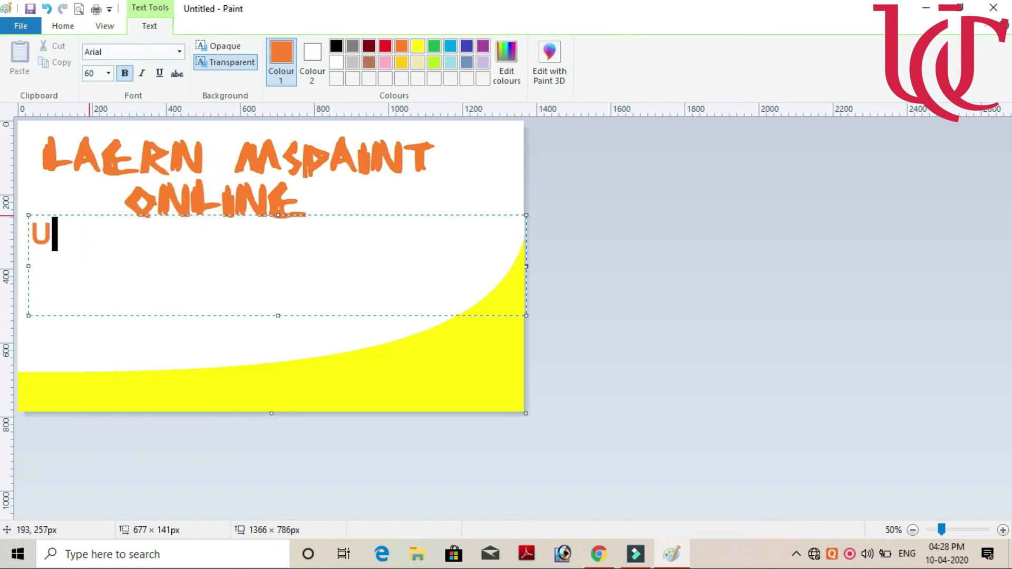
{"action": "type", "text": "nsu"}
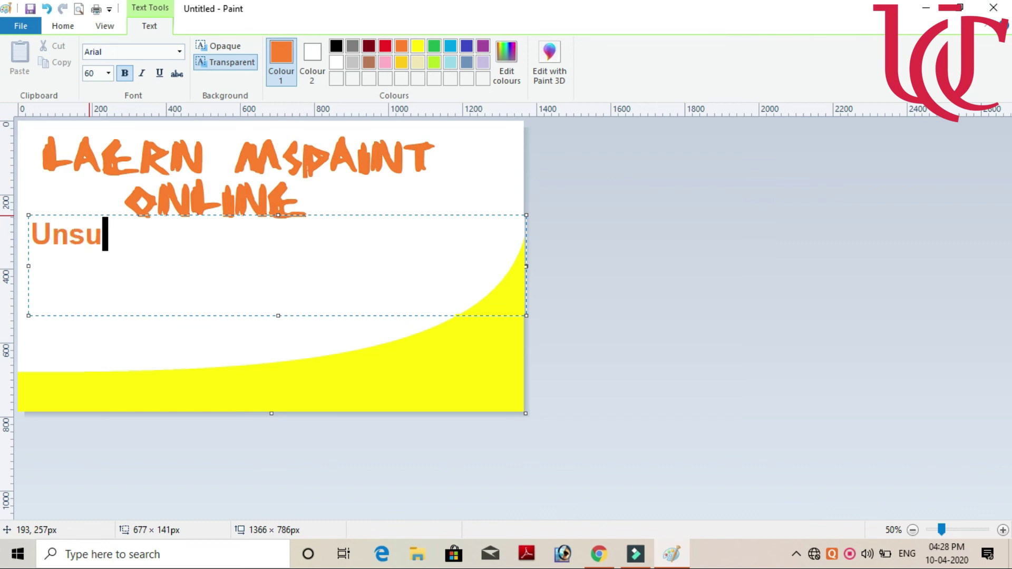
{"action": "type", "text": "pport"}
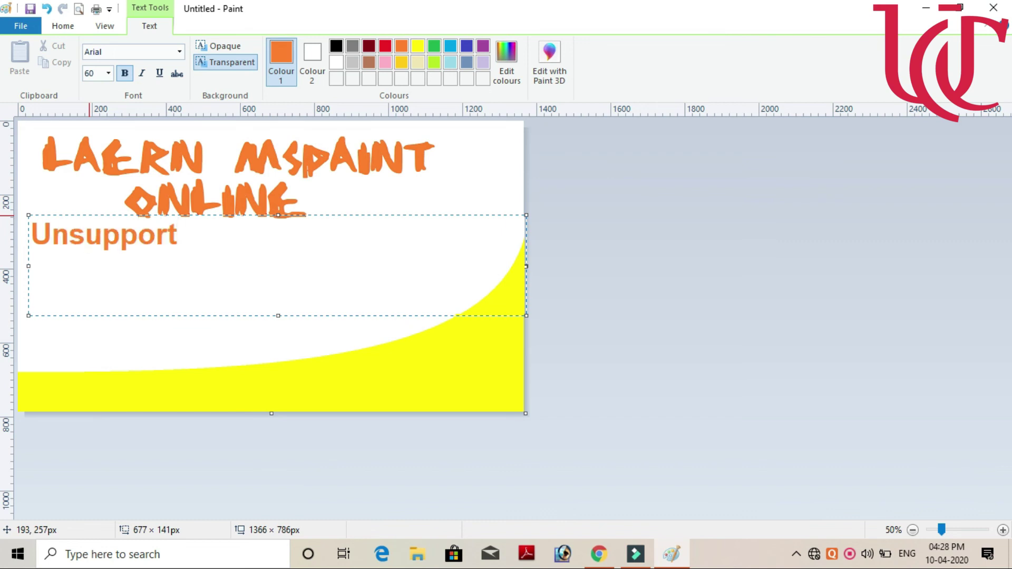
{"action": "type", "text": " image"}
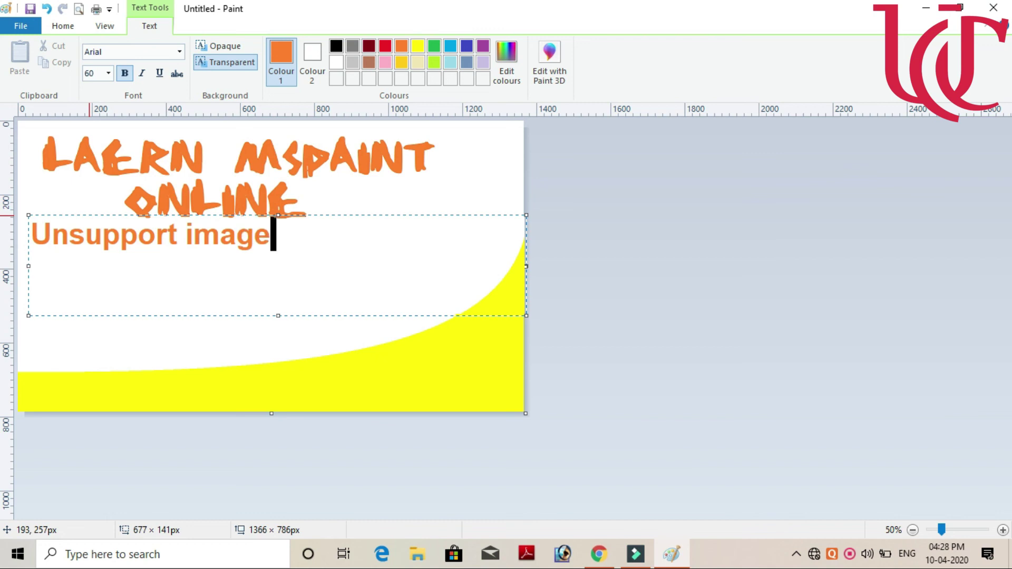
{"action": "type", "text": " to"}
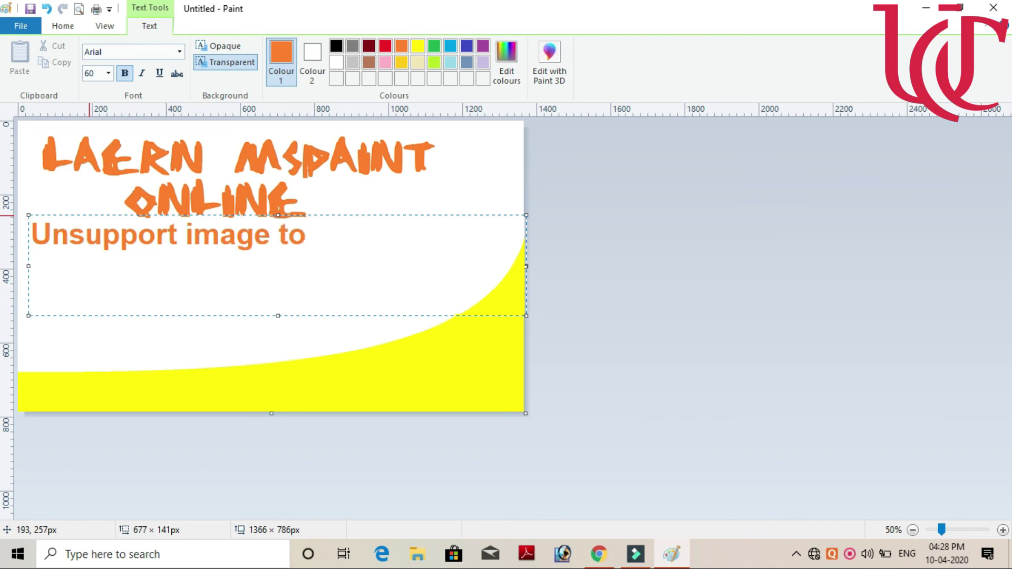
{"action": "type", "text": " JPEG"}
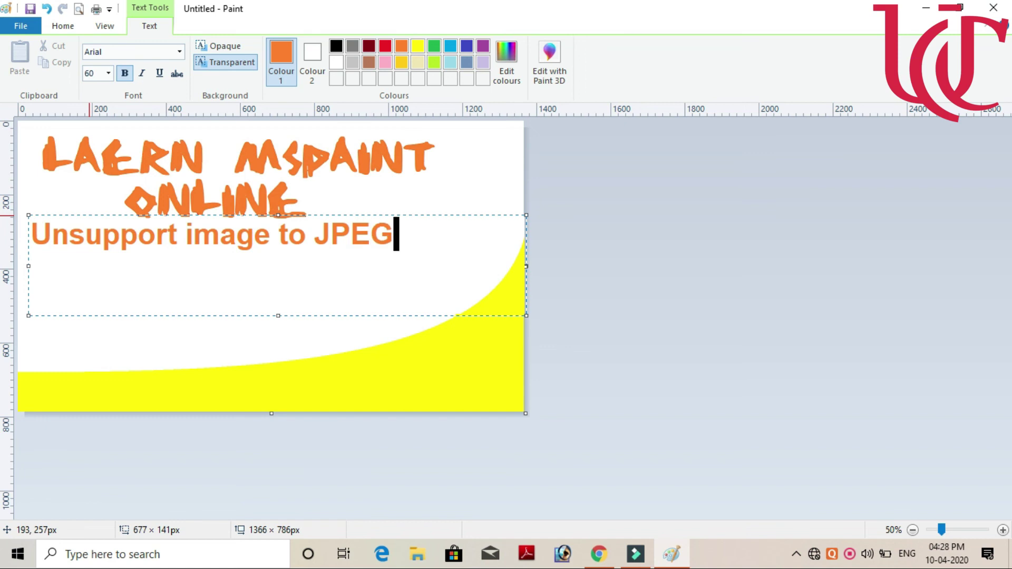
{"action": "key", "text": "Return"}
{"action": "type", "text": "Res"}
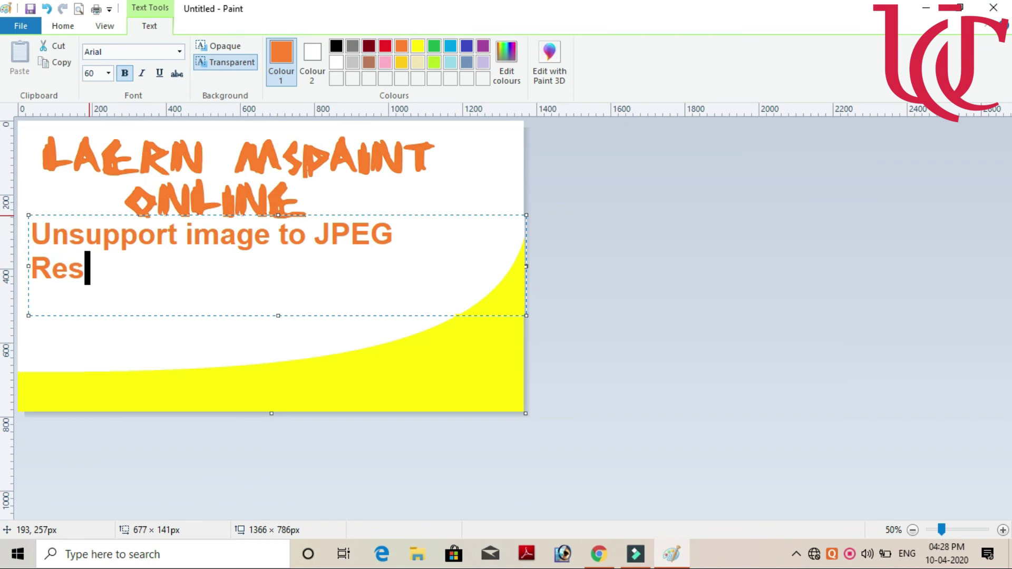
{"action": "type", "text": "ize Photo"}
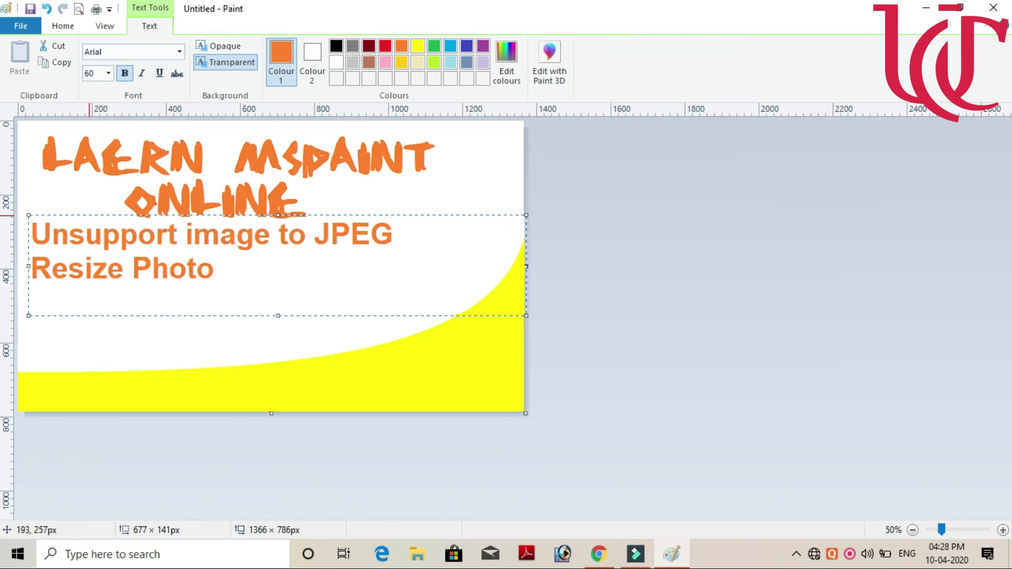
{"action": "type", "text": " in Paint"}
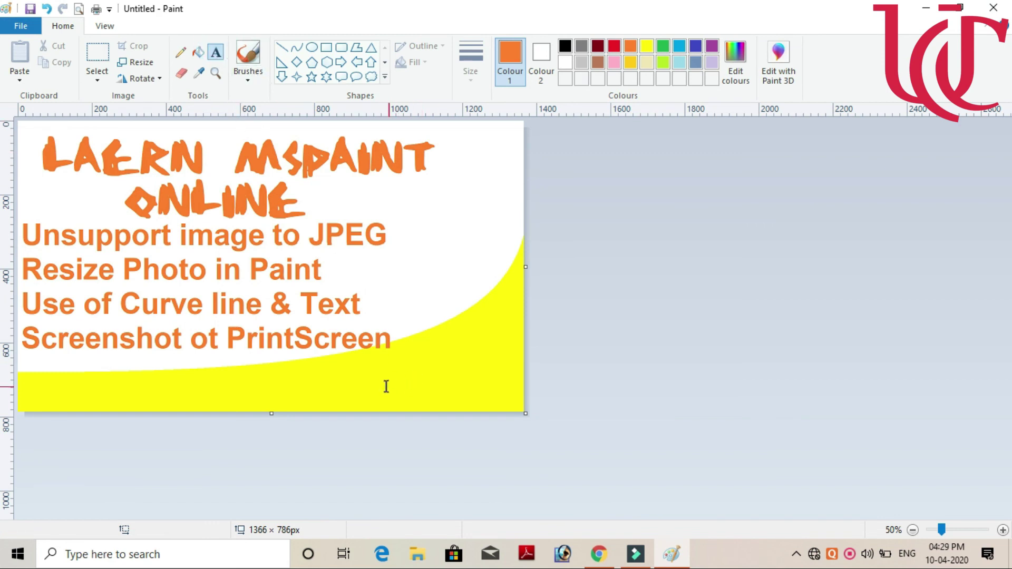
Add the presenter's full name in green text on the yellow area along the banner's lower edge
{"action": "left_click", "coordinate": [386, 386]}
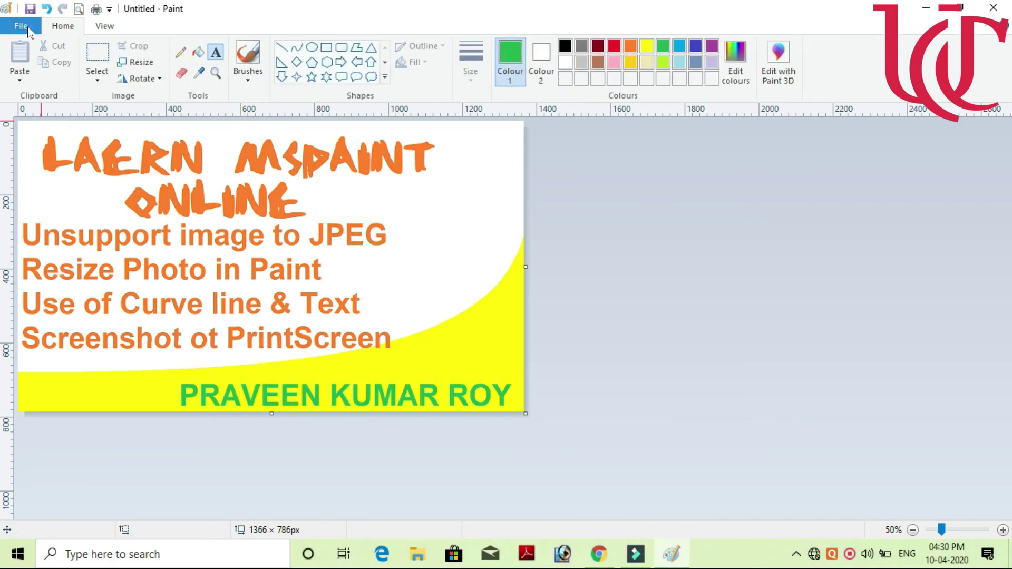
Paste the Mickey Mouse clipart from its file on the Desktop into the banner
{"action": "left_click", "coordinate": [27, 29]}
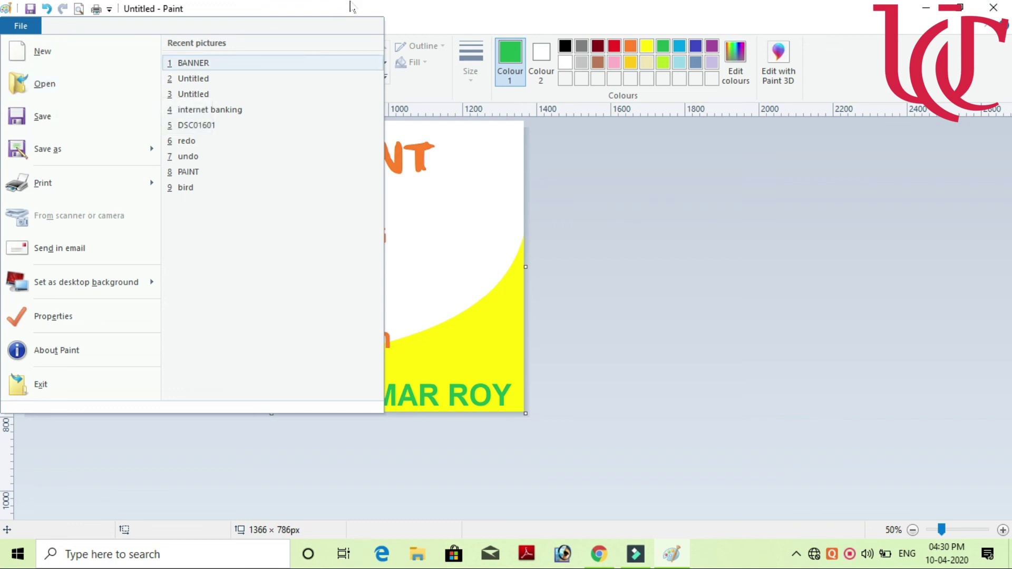
{"action": "left_click", "coordinate": [350, 23]}
{"action": "left_click", "coordinate": [16, 80]}
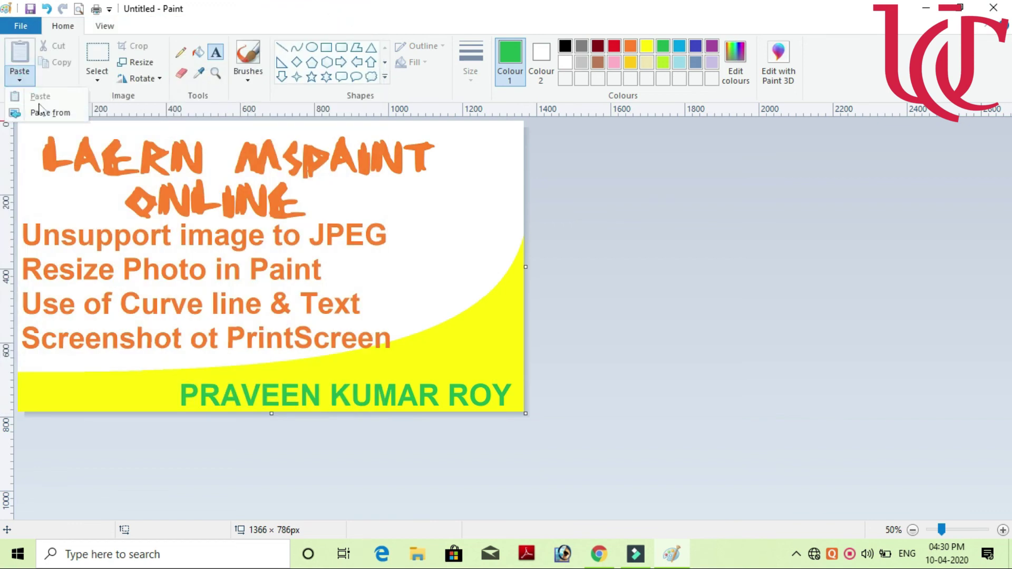
{"action": "left_click", "coordinate": [15, 80]}
{"action": "left_click_drag", "start_coordinate": [753, 165], "coordinate": [728, 239]}
{"action": "left_click", "coordinate": [441, 291]}
{"action": "double_click", "coordinate": [443, 296]}
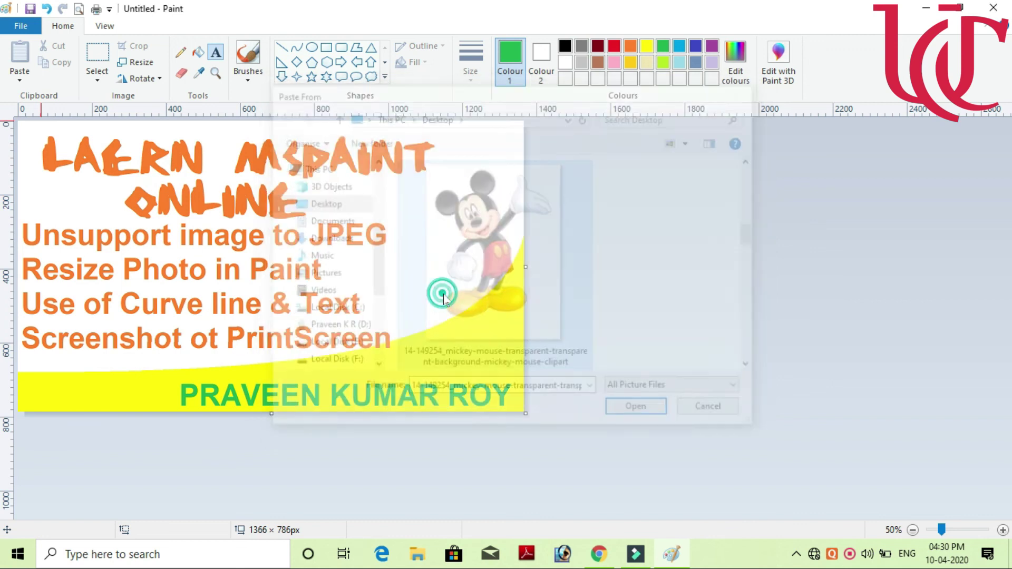
Shrink the pasted Mickey Mouse to about 230 × 350 px and place it to the right of the text lines
{"action": "left_click_drag", "start_coordinate": [359, 121], "coordinate": [171, 381]}
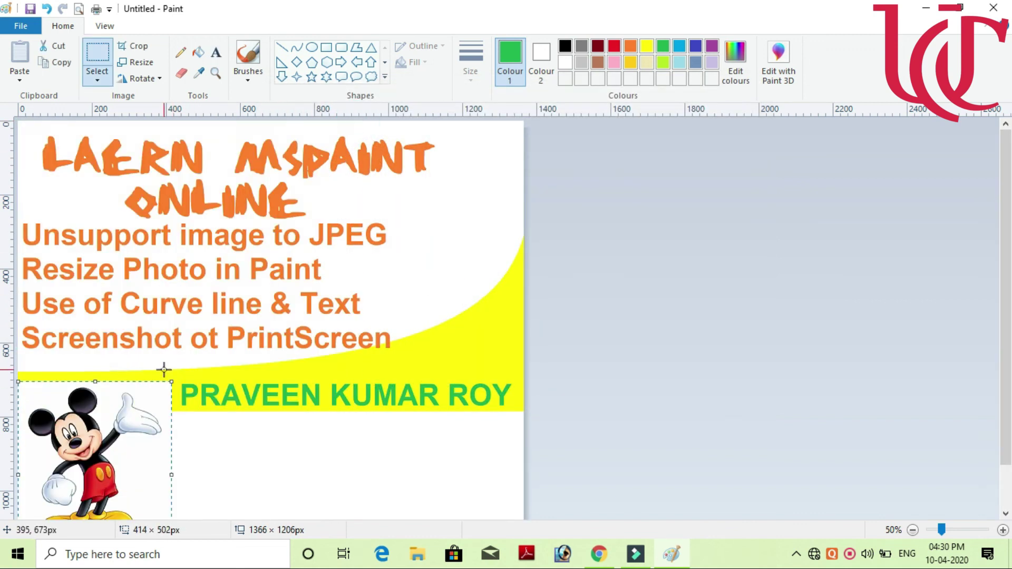
{"action": "left_click_drag", "start_coordinate": [110, 446], "coordinate": [436, 210]}
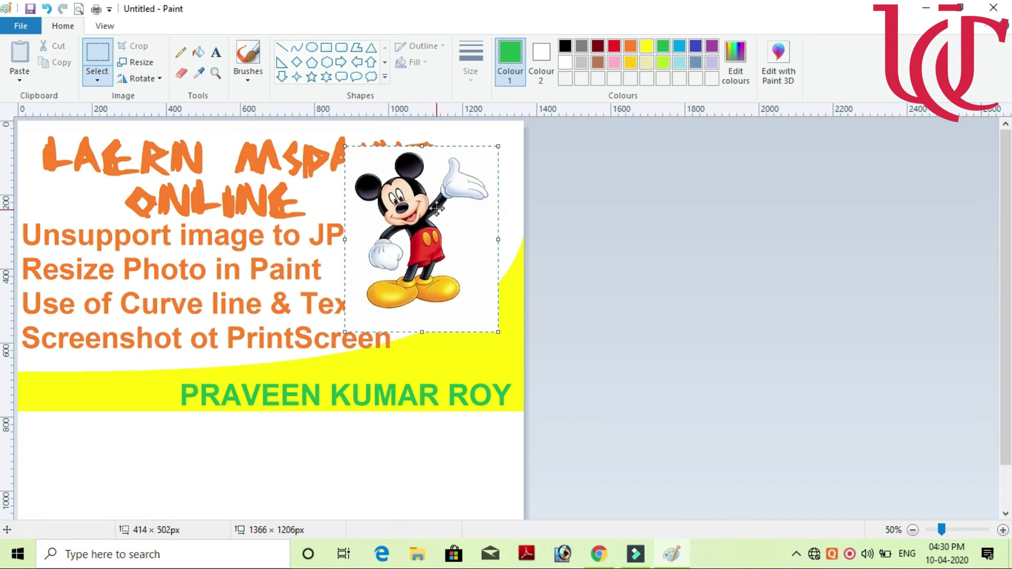
{"action": "left_click_drag", "start_coordinate": [500, 329], "coordinate": [476, 301]}
{"action": "left_click_drag", "start_coordinate": [475, 239], "coordinate": [448, 232]}
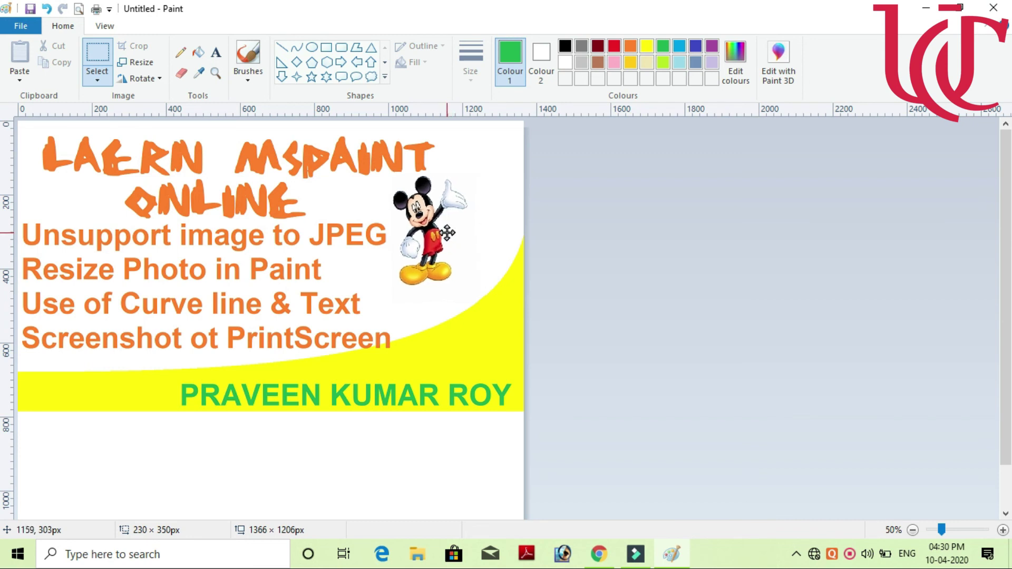
Flip the selected Mickey Mouse picture horizontally and trim the canvas to 1366 × 788 px
{"action": "left_click", "coordinate": [142, 78]}
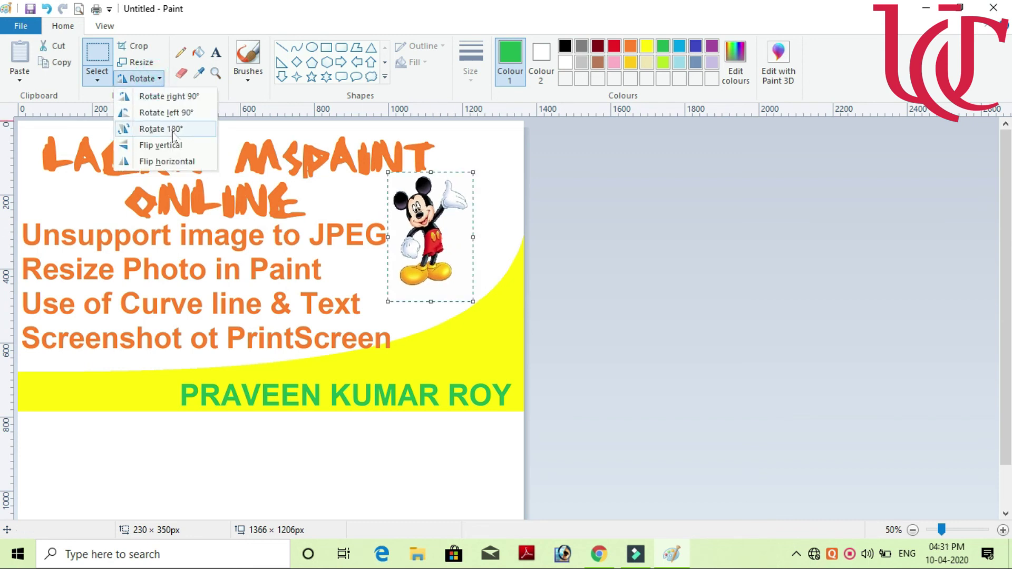
{"action": "left_click", "coordinate": [168, 161]}
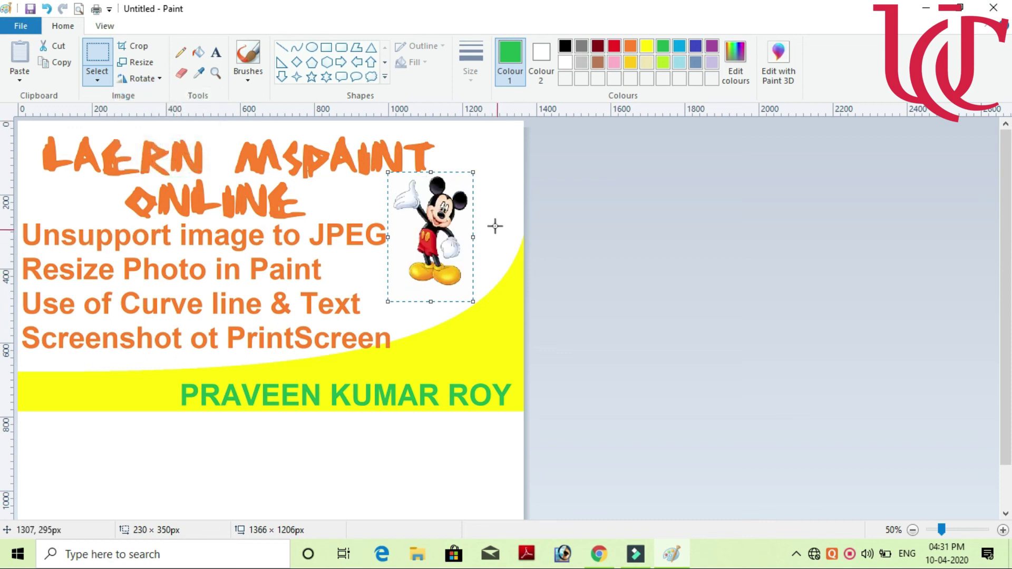
{"action": "left_click", "coordinate": [482, 292]}
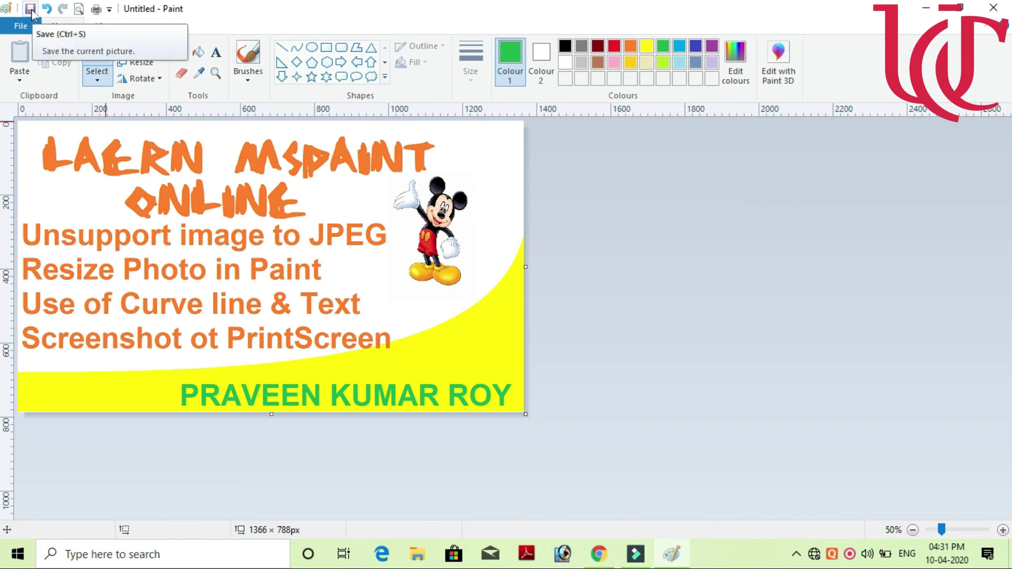
Save the finished picture to the Desktop under the file name BANNER
{"action": "left_click", "coordinate": [20, 26]}
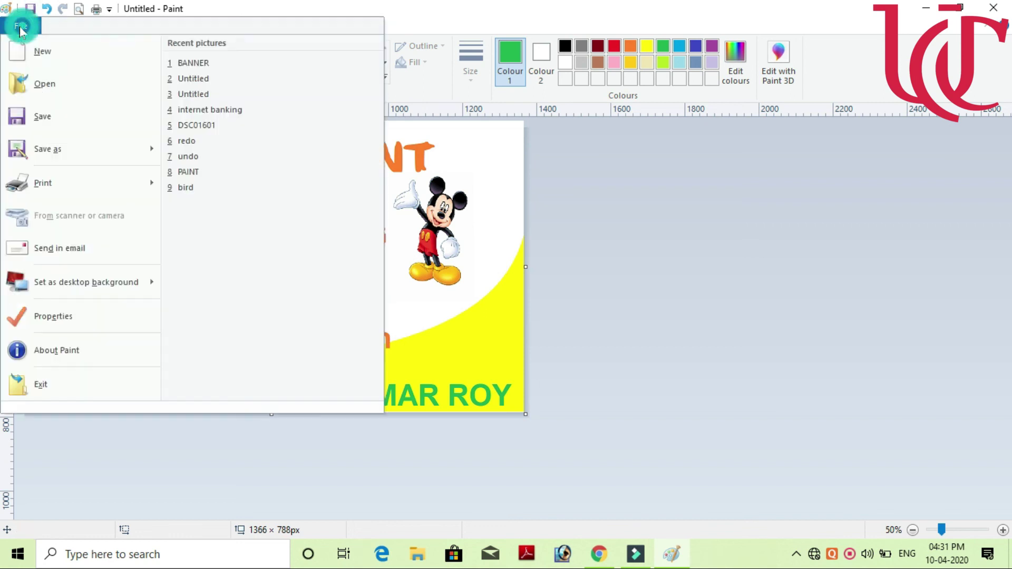
{"action": "left_click", "coordinate": [35, 149]}
{"action": "type", "text": "BANNER"}
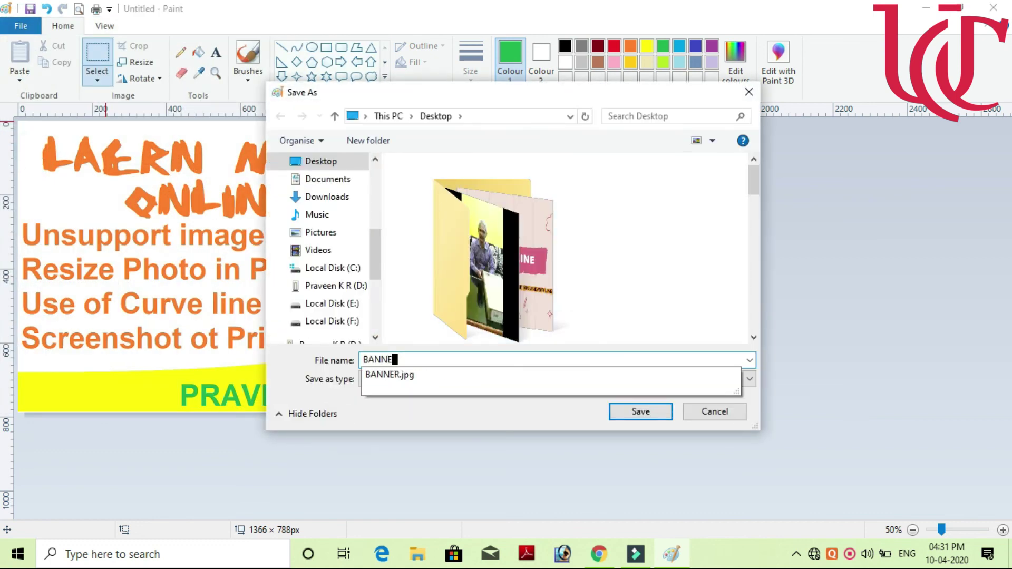
{"action": "left_click", "coordinate": [650, 414]}
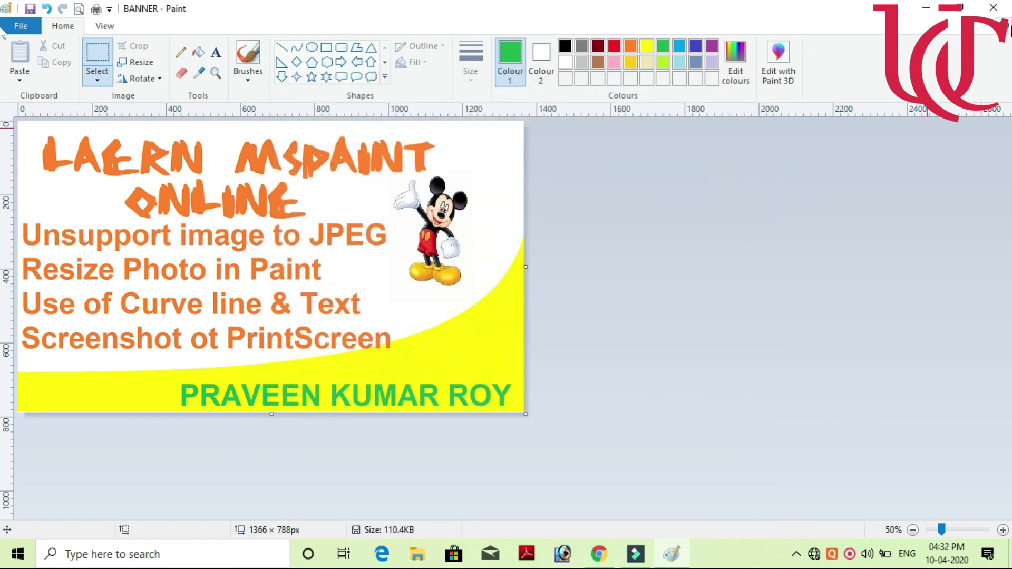